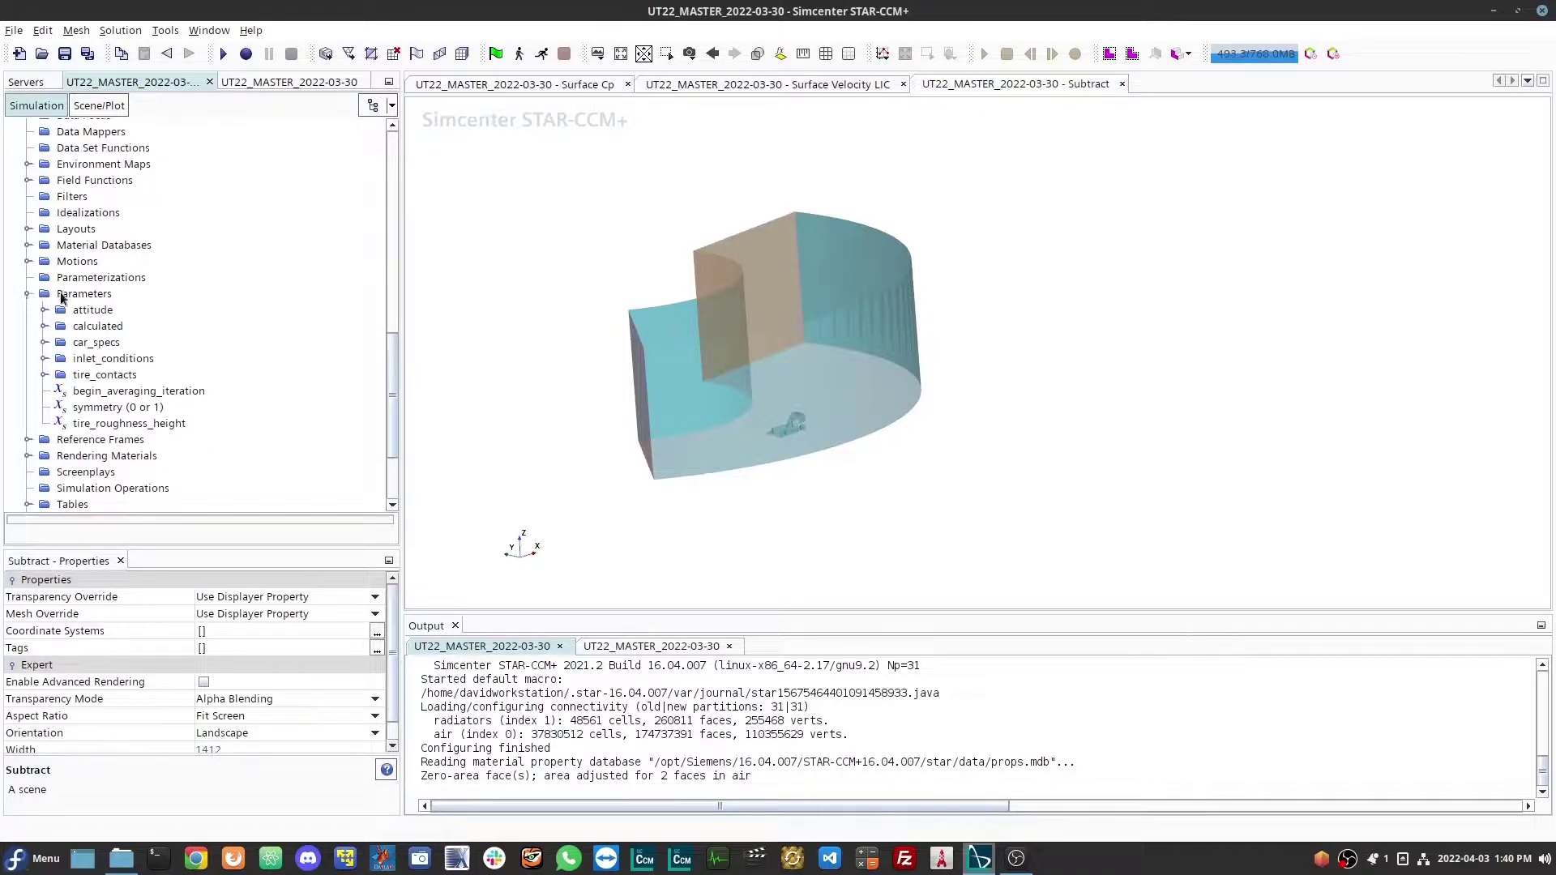
pyautogui.rightClick(63, 295)
pyautogui.moveTo(122, 304)
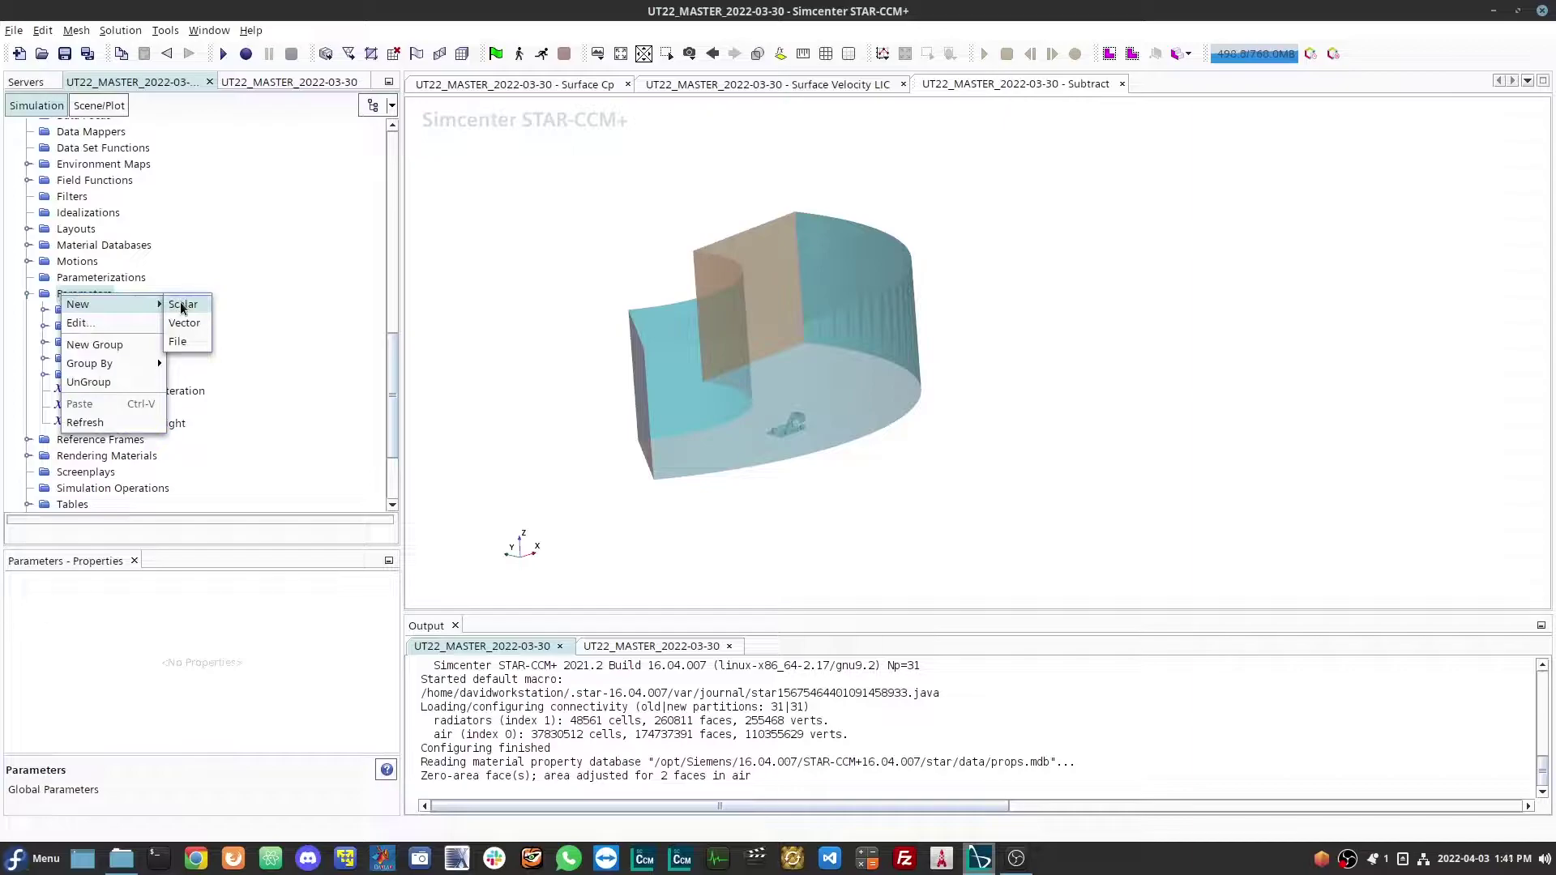
pyautogui.click(255, 290)
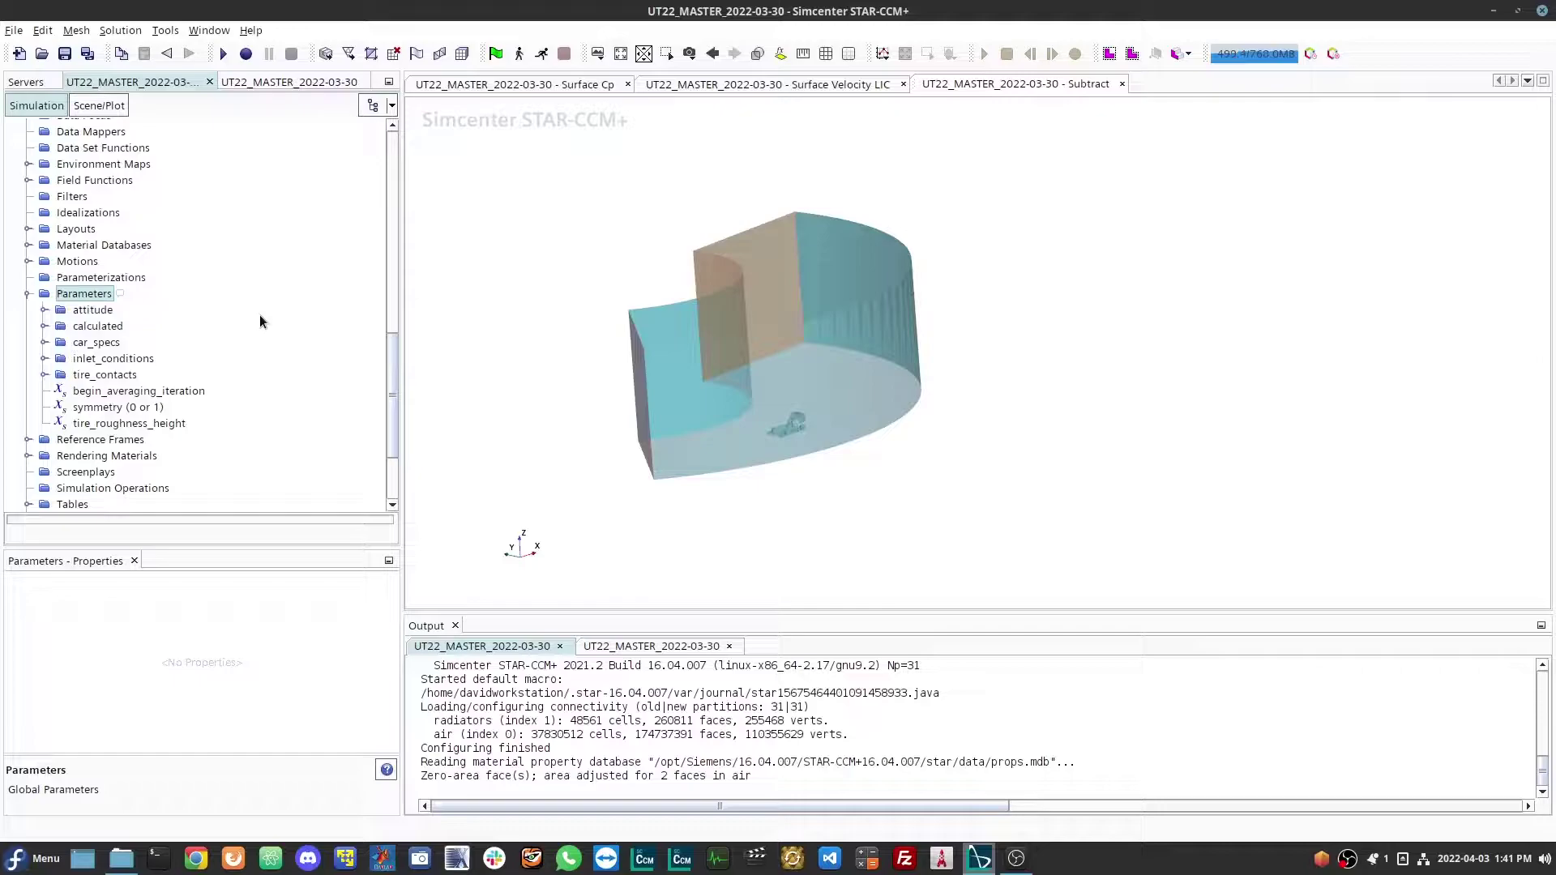
# Expand the attitude parameter group and inspect the properties of the roll parameter
pyautogui.click(43, 312)
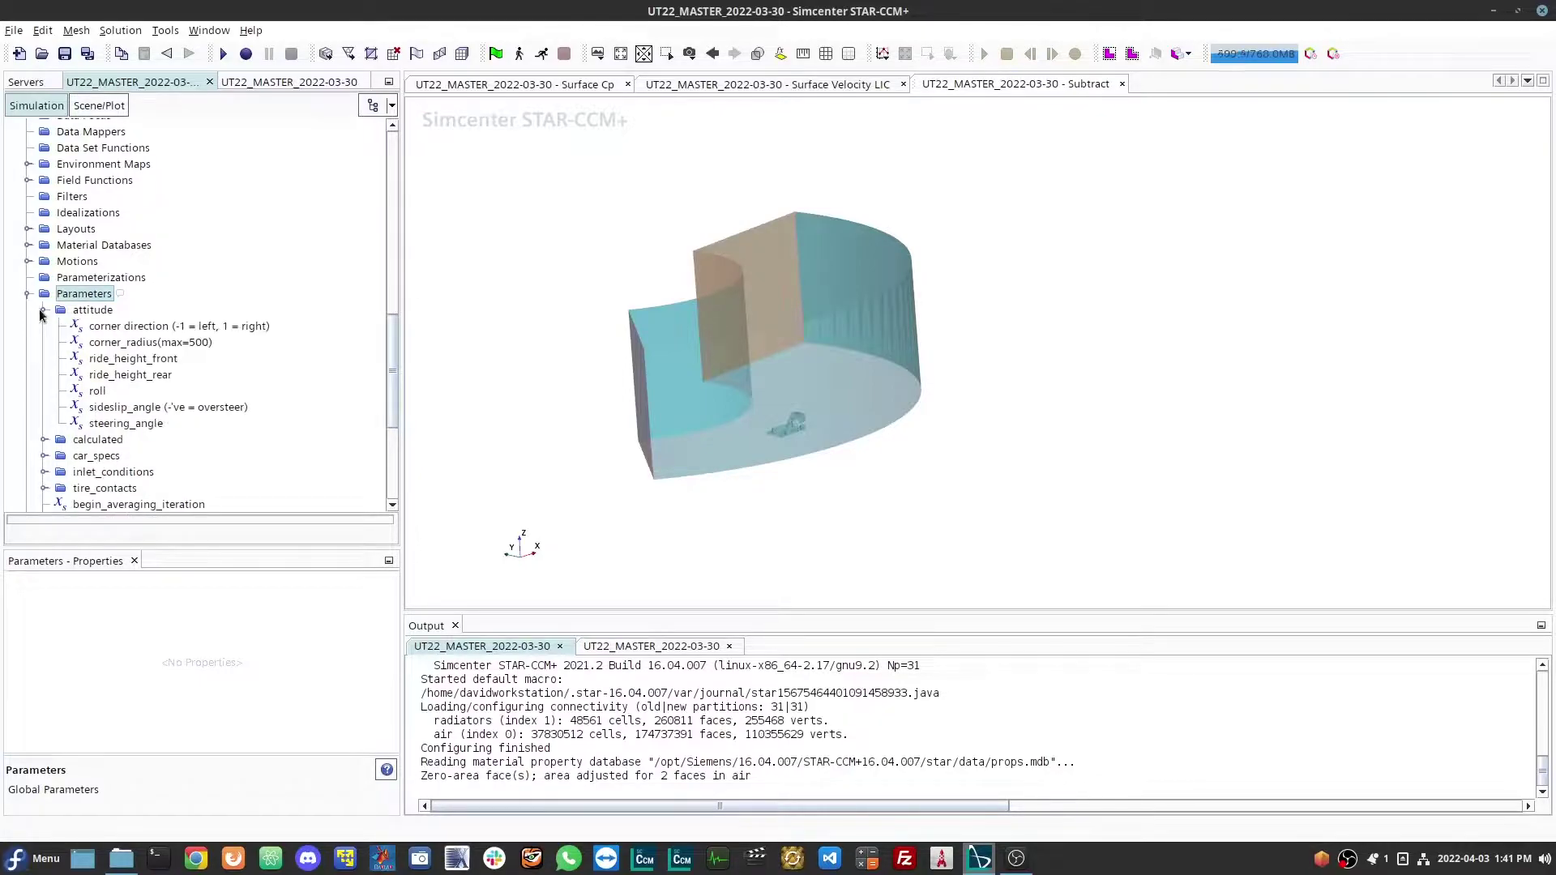
pyautogui.click(97, 392)
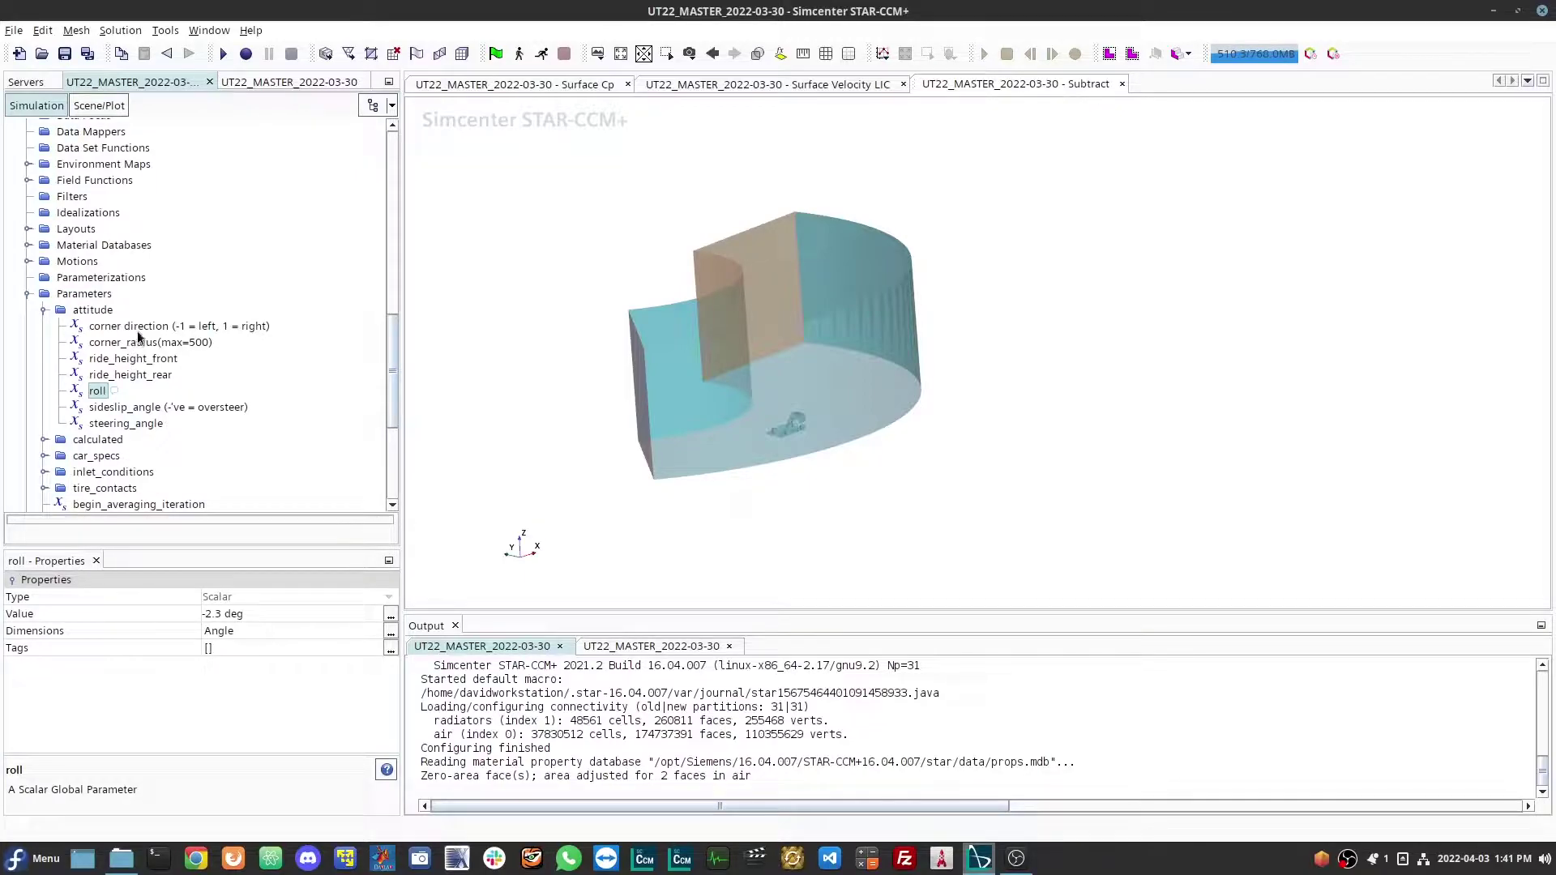
# Expand the geometry's 3D-CAD models and parts, and open the domain model for editing in 3D-CAD
pyautogui.moveTo(391, 369); pyautogui.dragTo(369, 170)
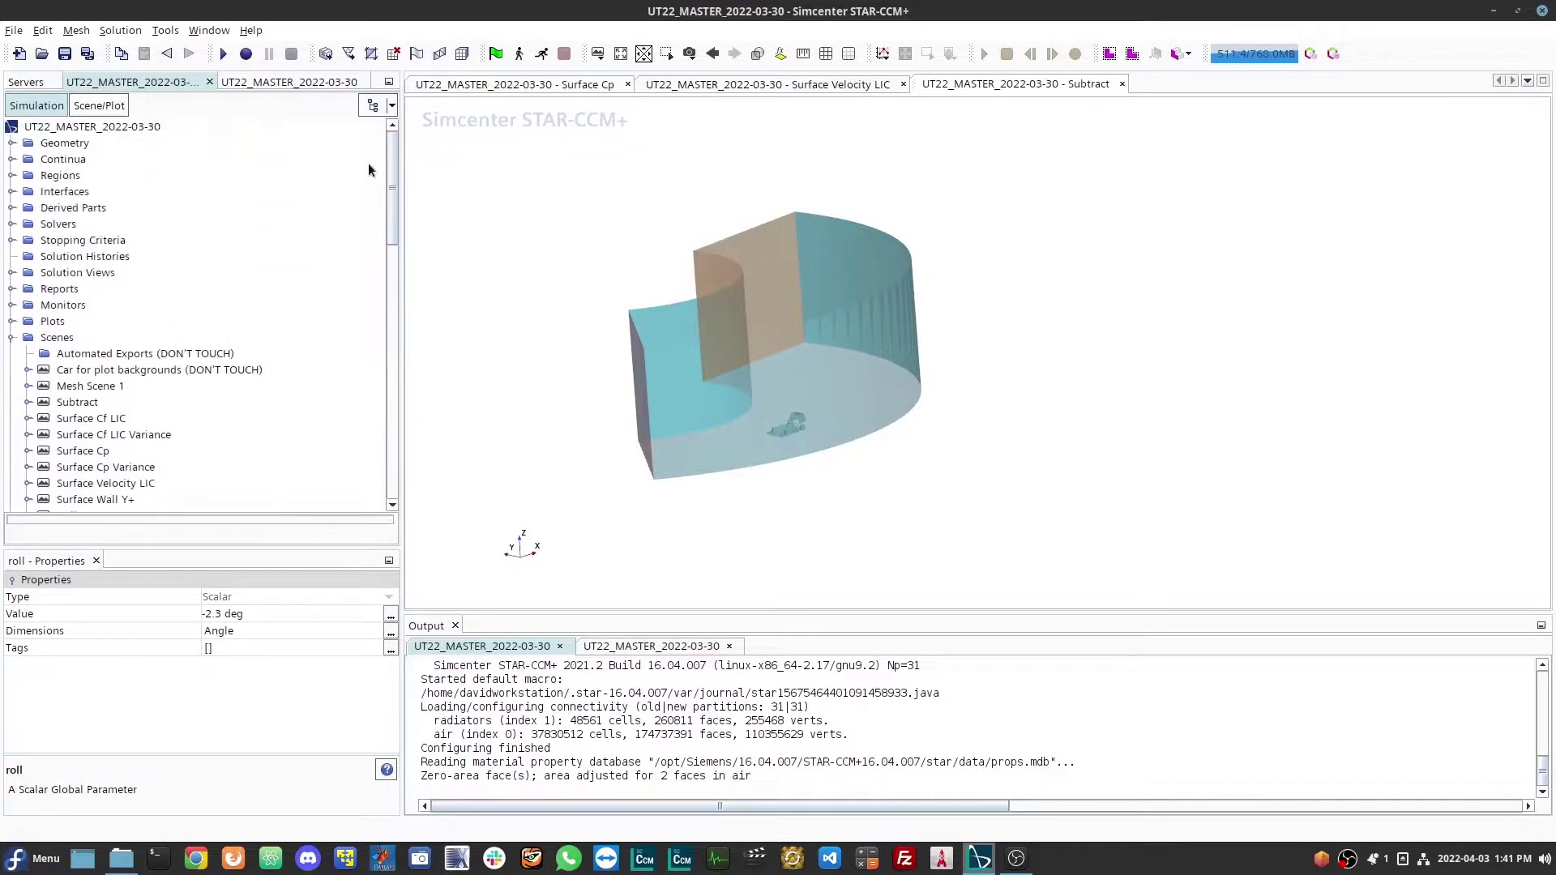
pyautogui.click(12, 143)
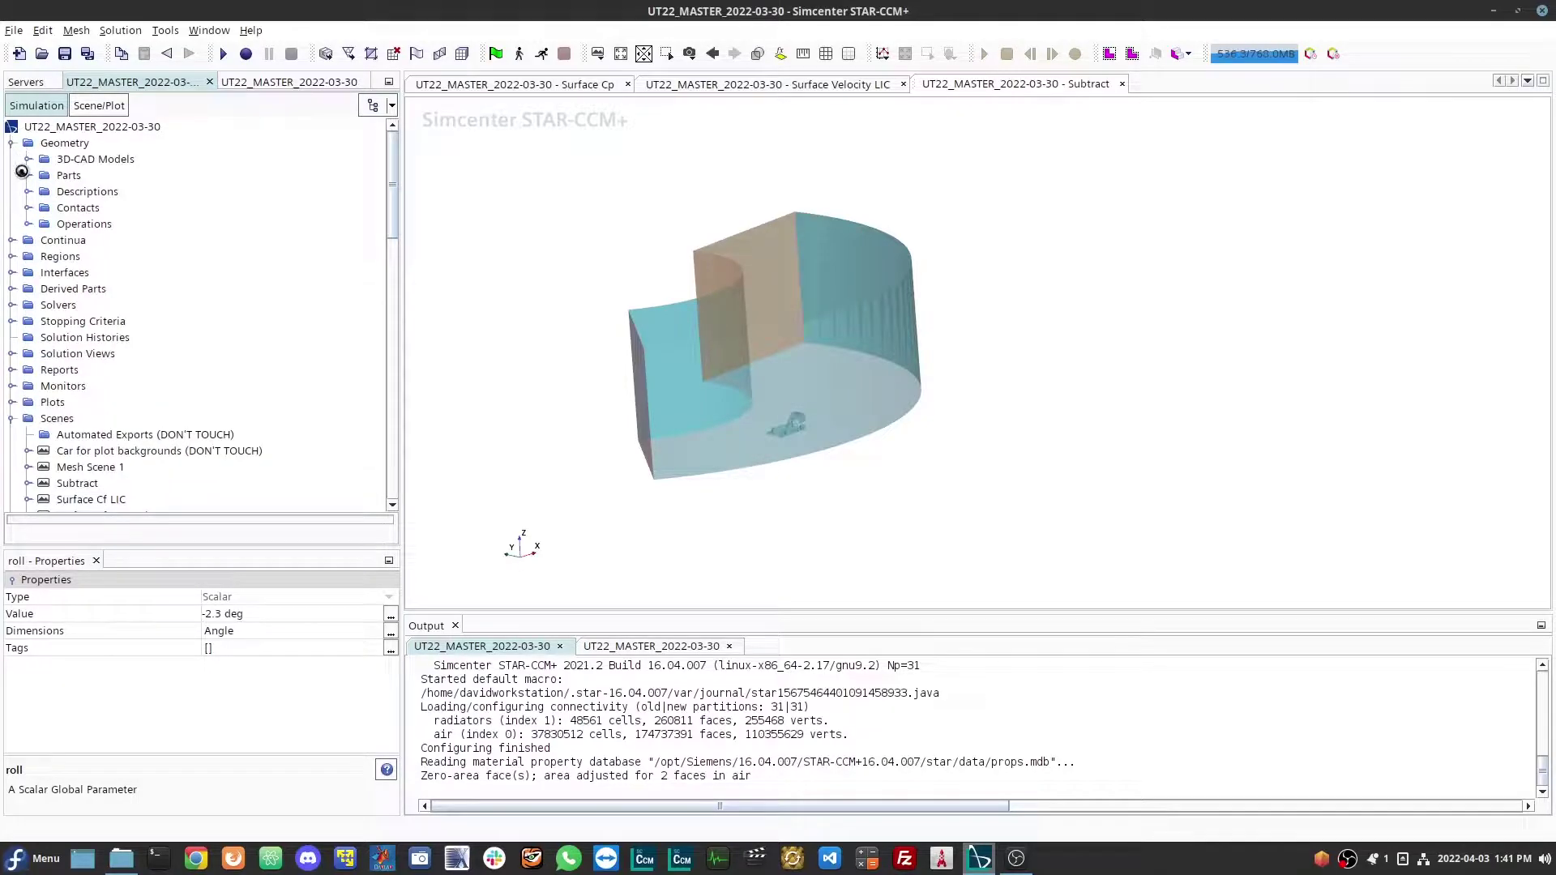
pyautogui.click(26, 174)
pyautogui.click(28, 159)
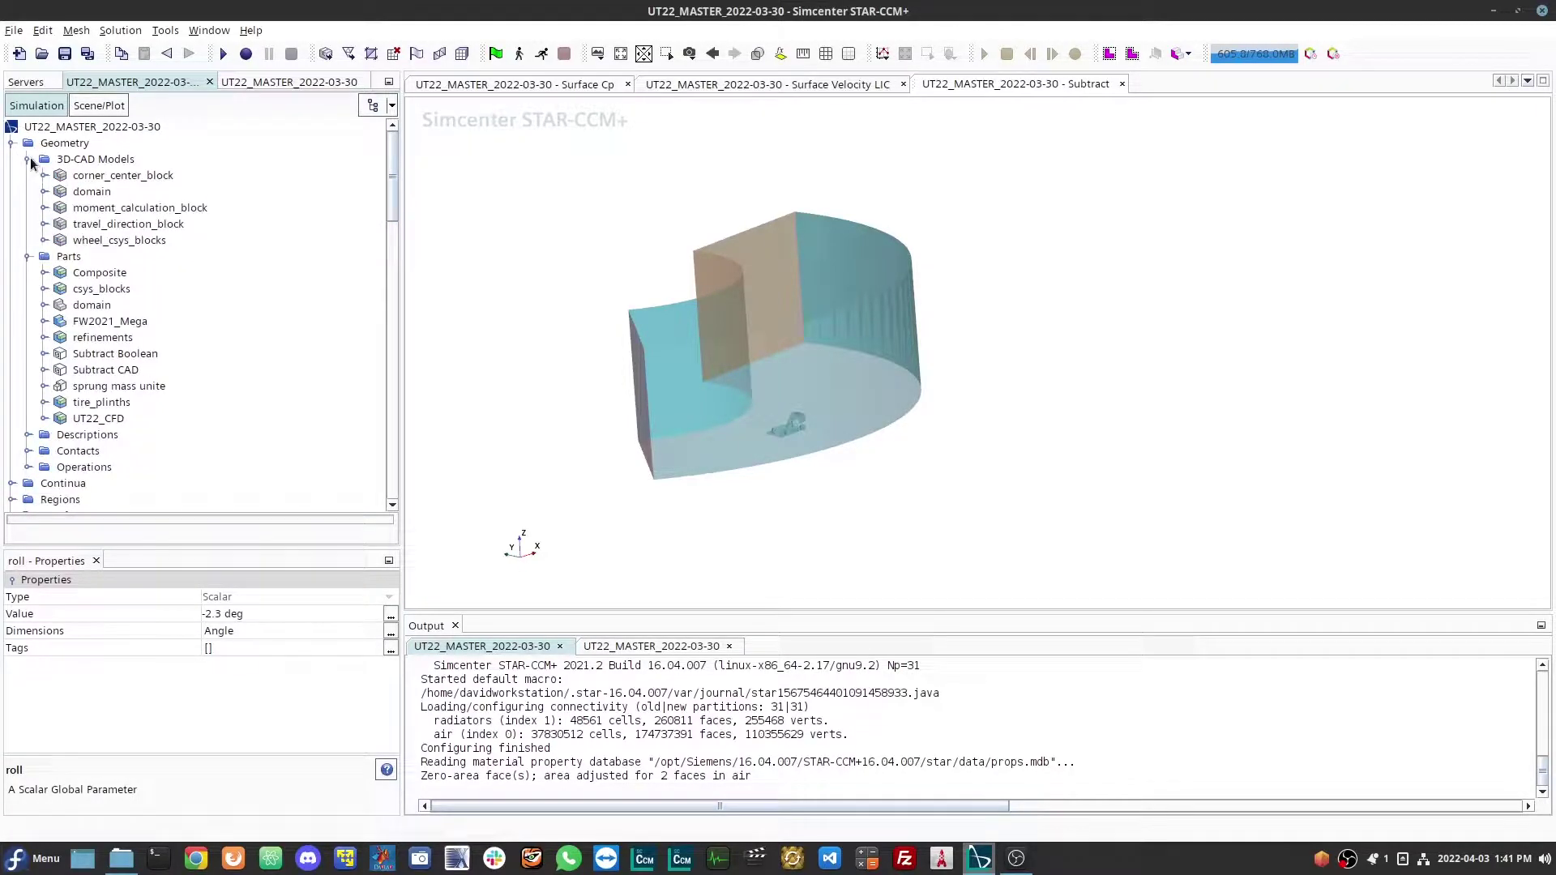
pyautogui.rightClick(98, 196)
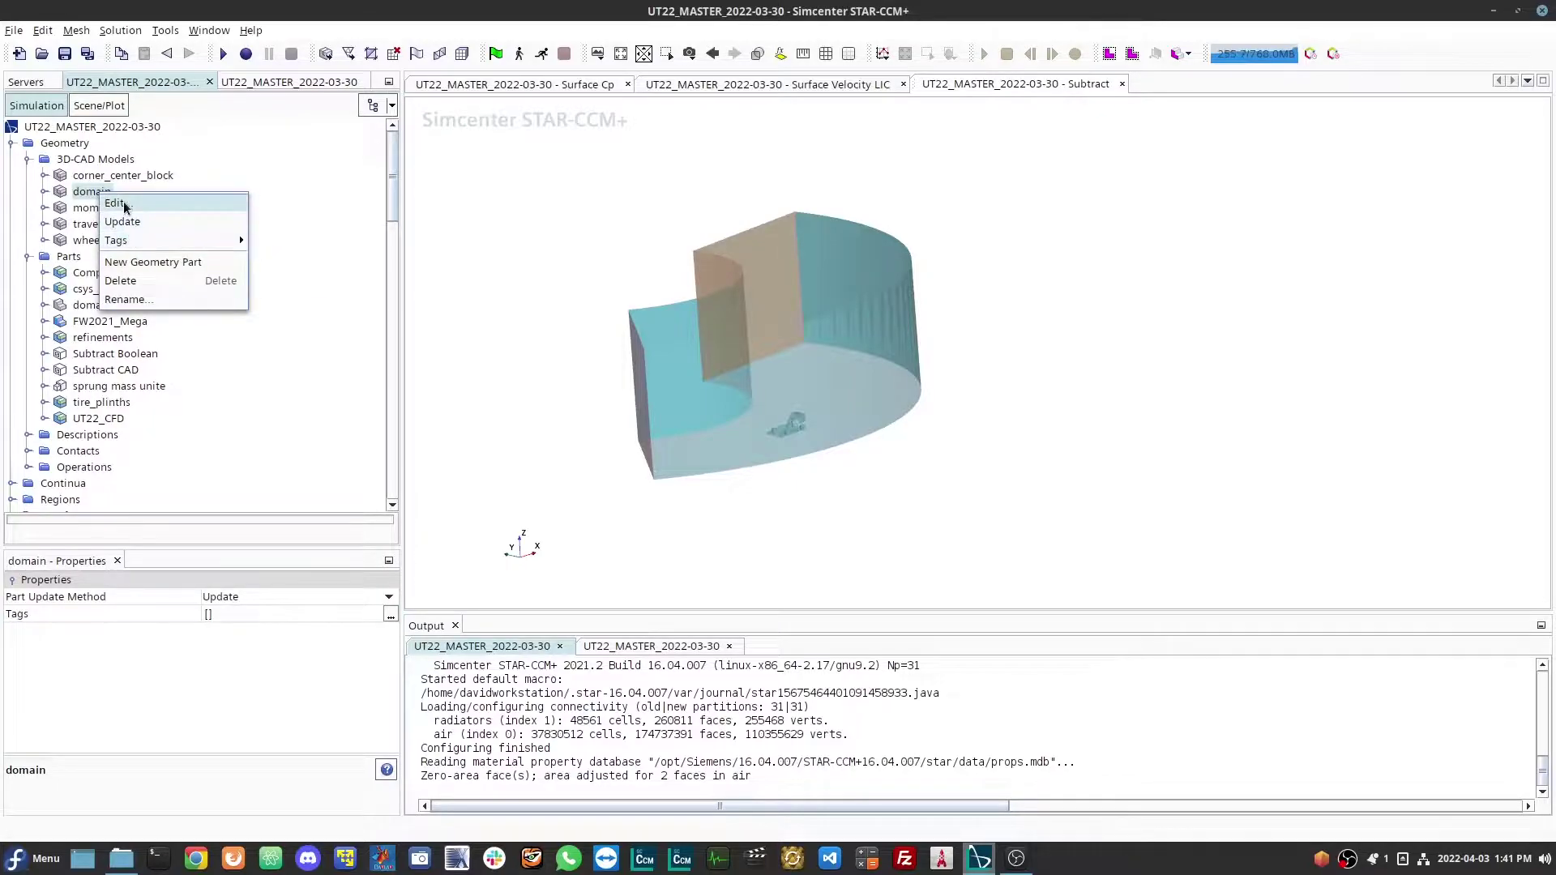
pyautogui.click(115, 203)
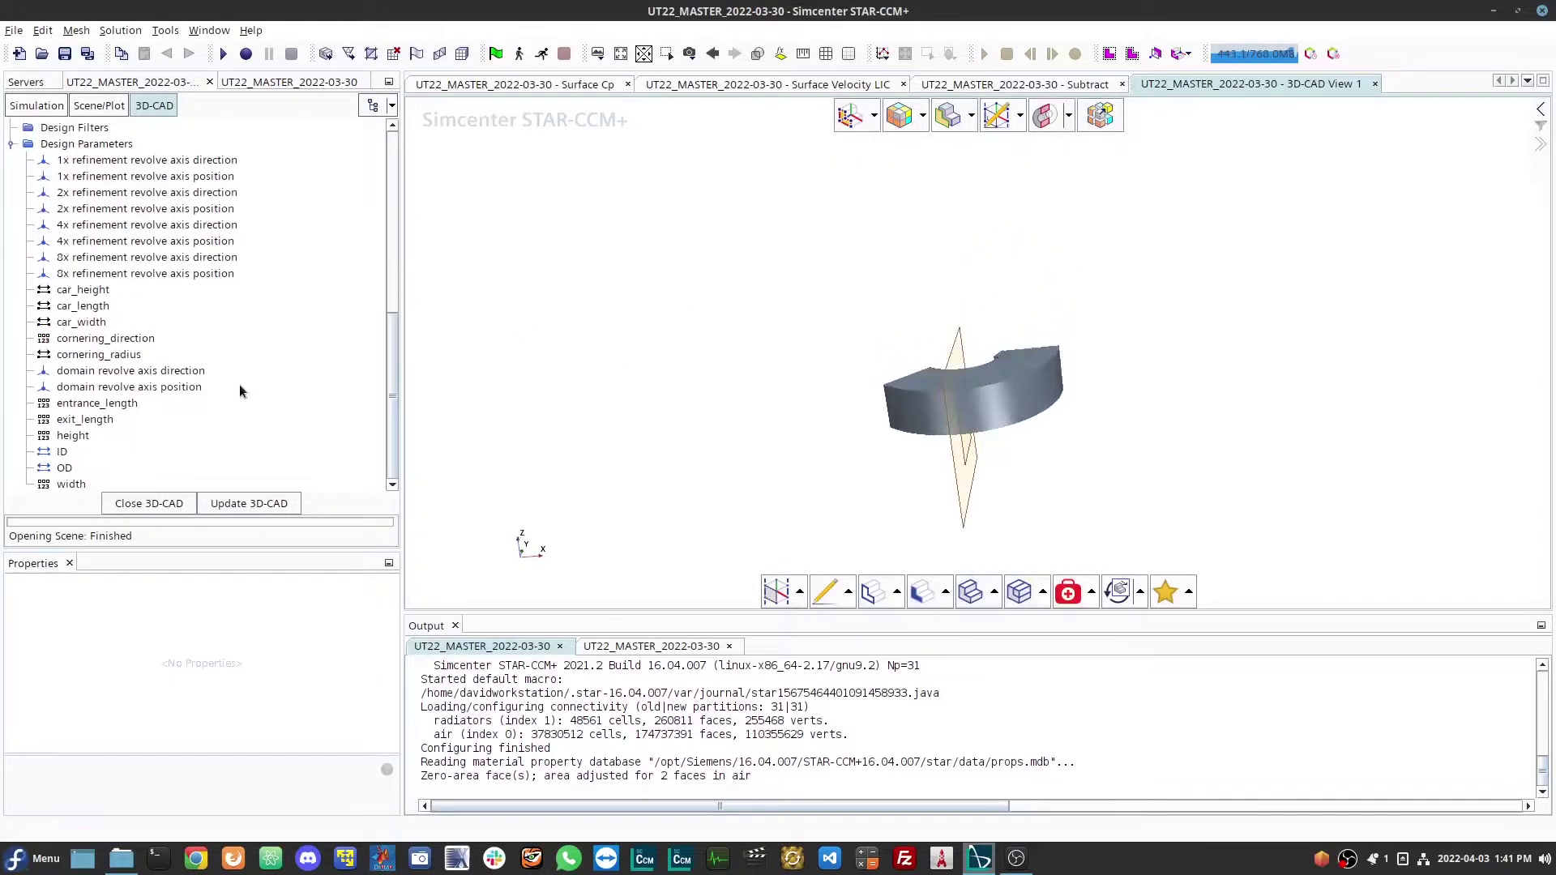
# Highlight the Revolve 1 feature of the domain model and inspect its properties and shape
pyautogui.scroll(5, 243, 389)
pyautogui.click(85, 208)
pyautogui.moveTo(729, 458); pyautogui.dragTo(1040, 346)
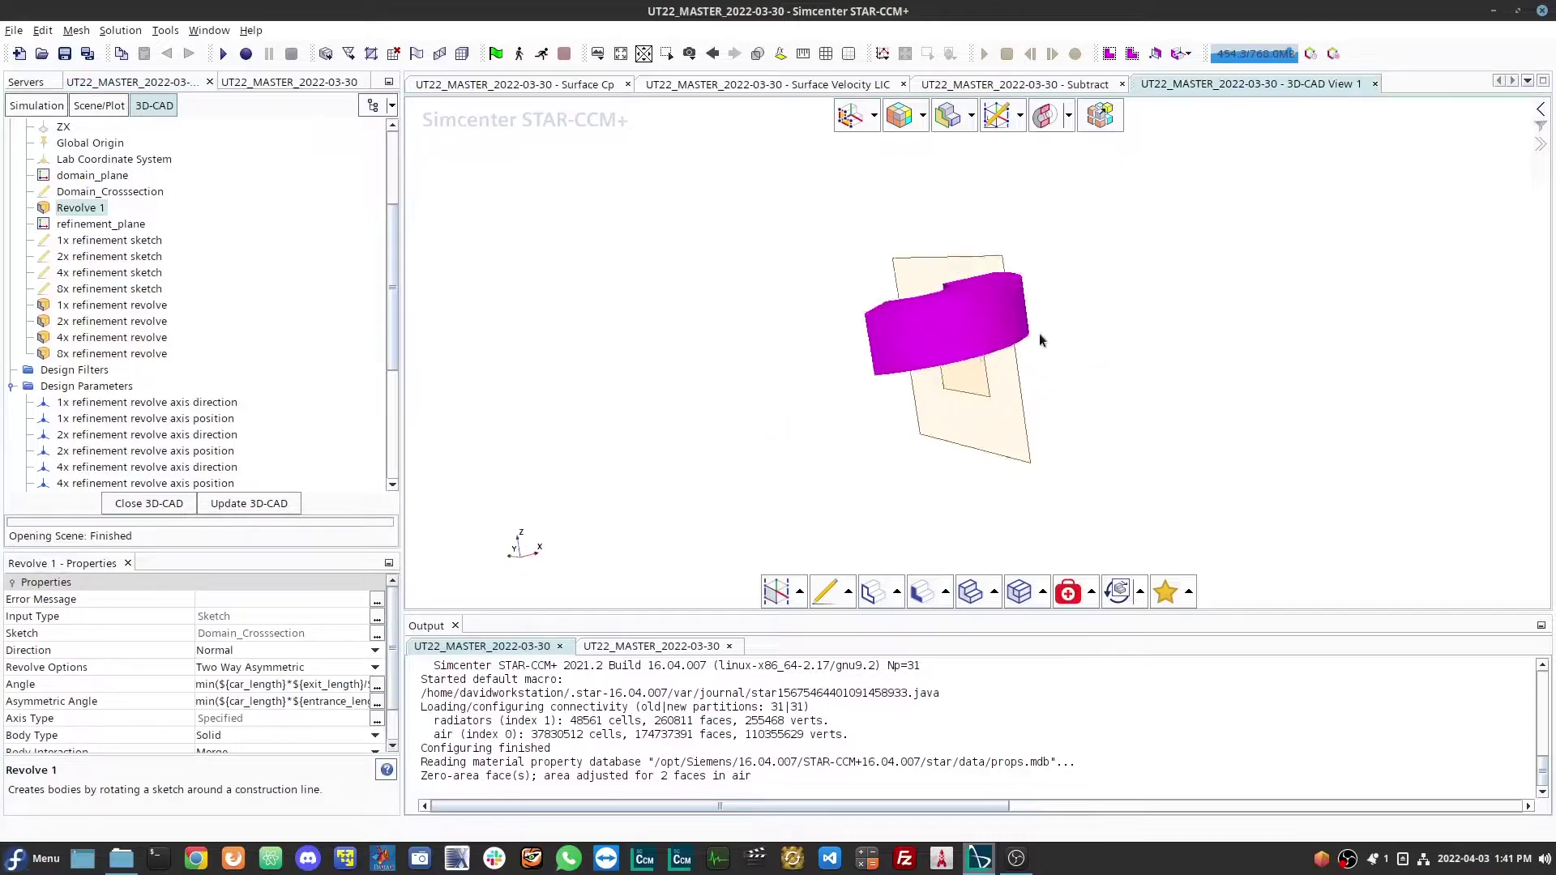
# Open the Domain_Crosssection sketch, examine its height, OD and ID dimension expressions, and leave the sketch without changes
pyautogui.scroll(3, 102, 243)
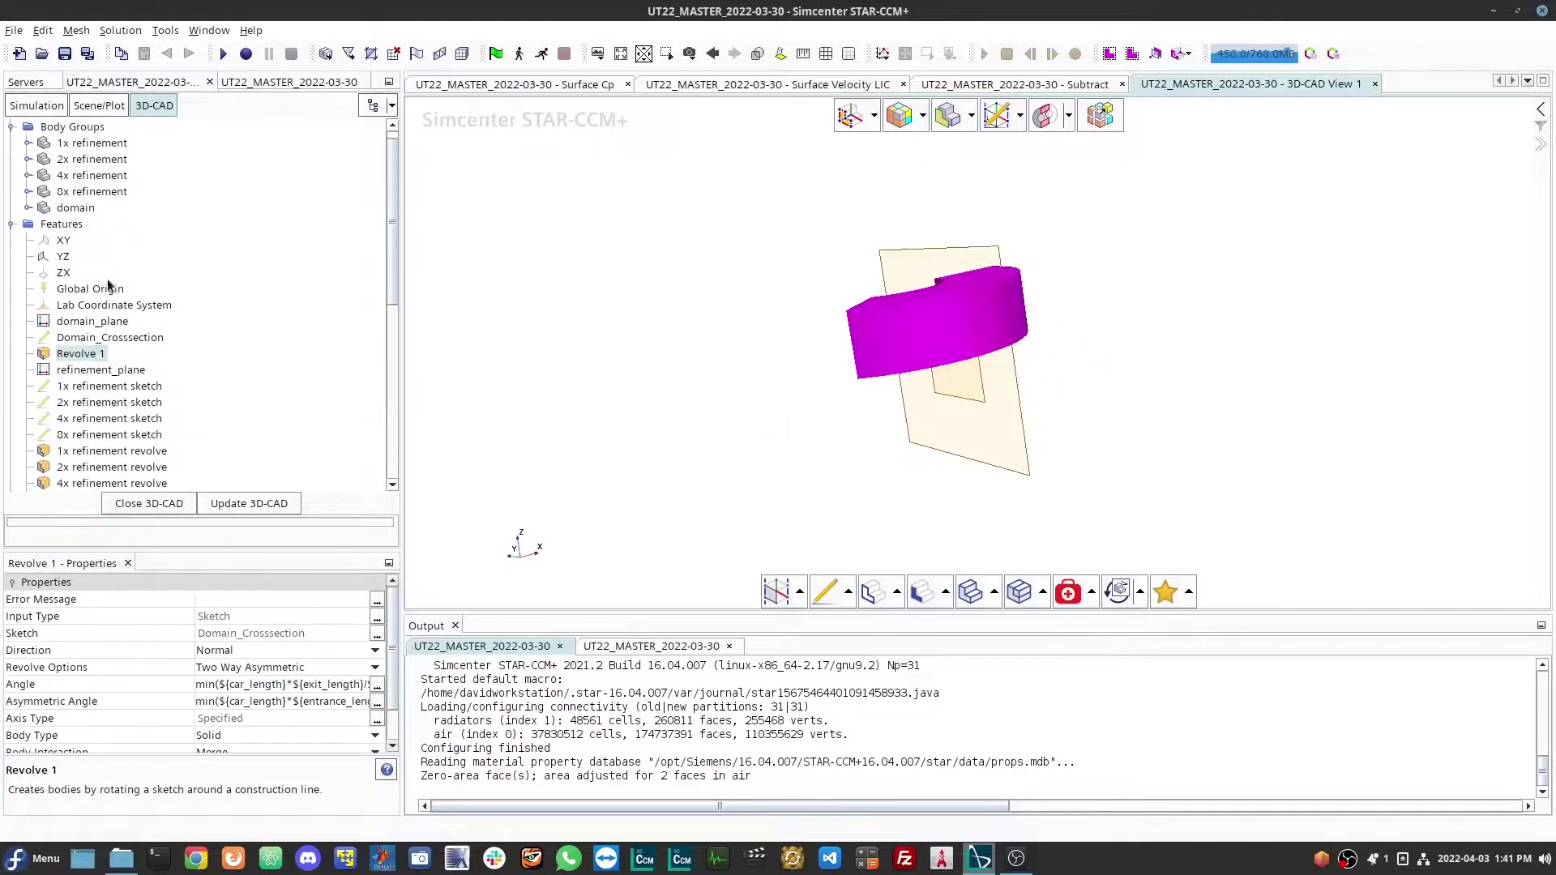
pyautogui.click(89, 339)
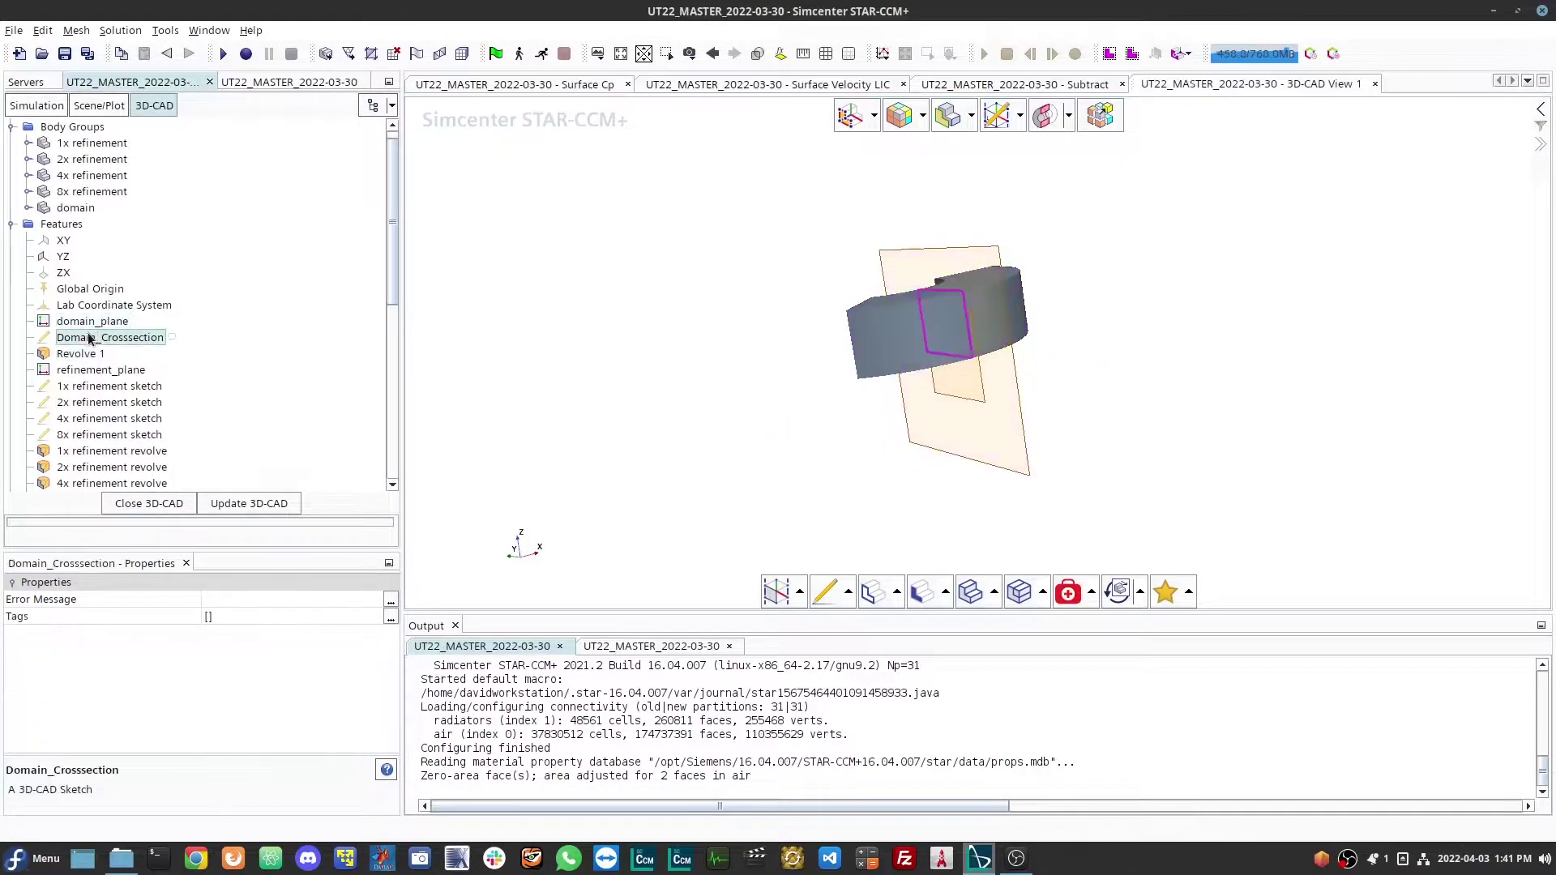
pyautogui.rightClick(91, 343)
pyautogui.click(114, 400)
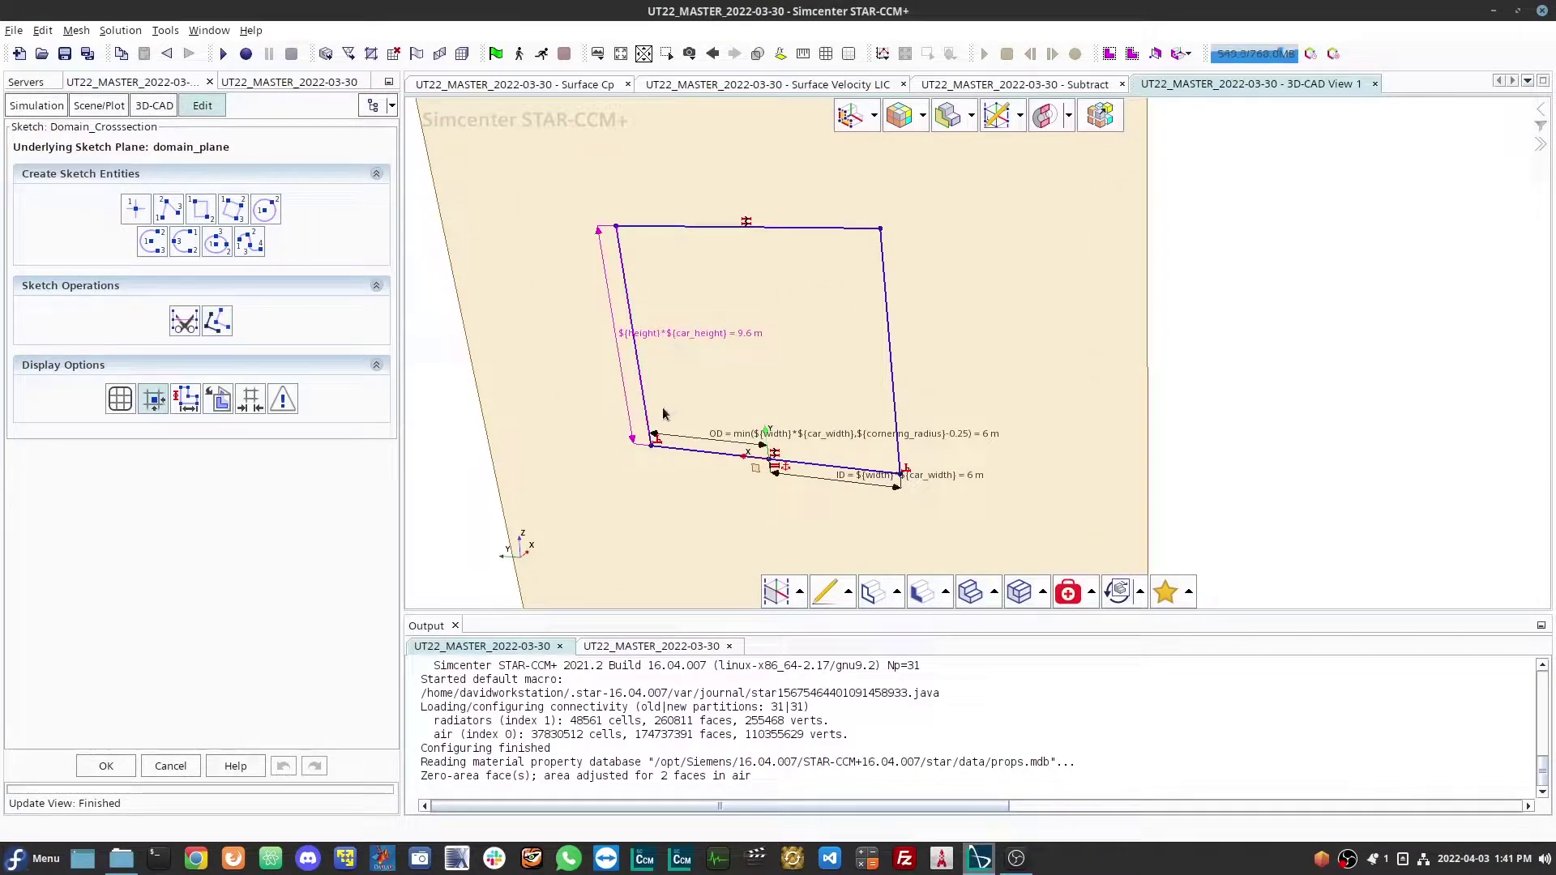
pyautogui.moveTo(1078, 357); pyautogui.dragTo(1029, 379)
pyautogui.moveTo(1049, 288)
pyautogui.mouseDown()
pyautogui.moveTo(1111, 252)
pyautogui.moveTo(1069, 388)
pyautogui.moveTo(1009, 275)
pyautogui.moveTo(724, 284)
pyautogui.moveTo(882, 459)
pyautogui.moveTo(889, 498)
pyautogui.mouseUp()
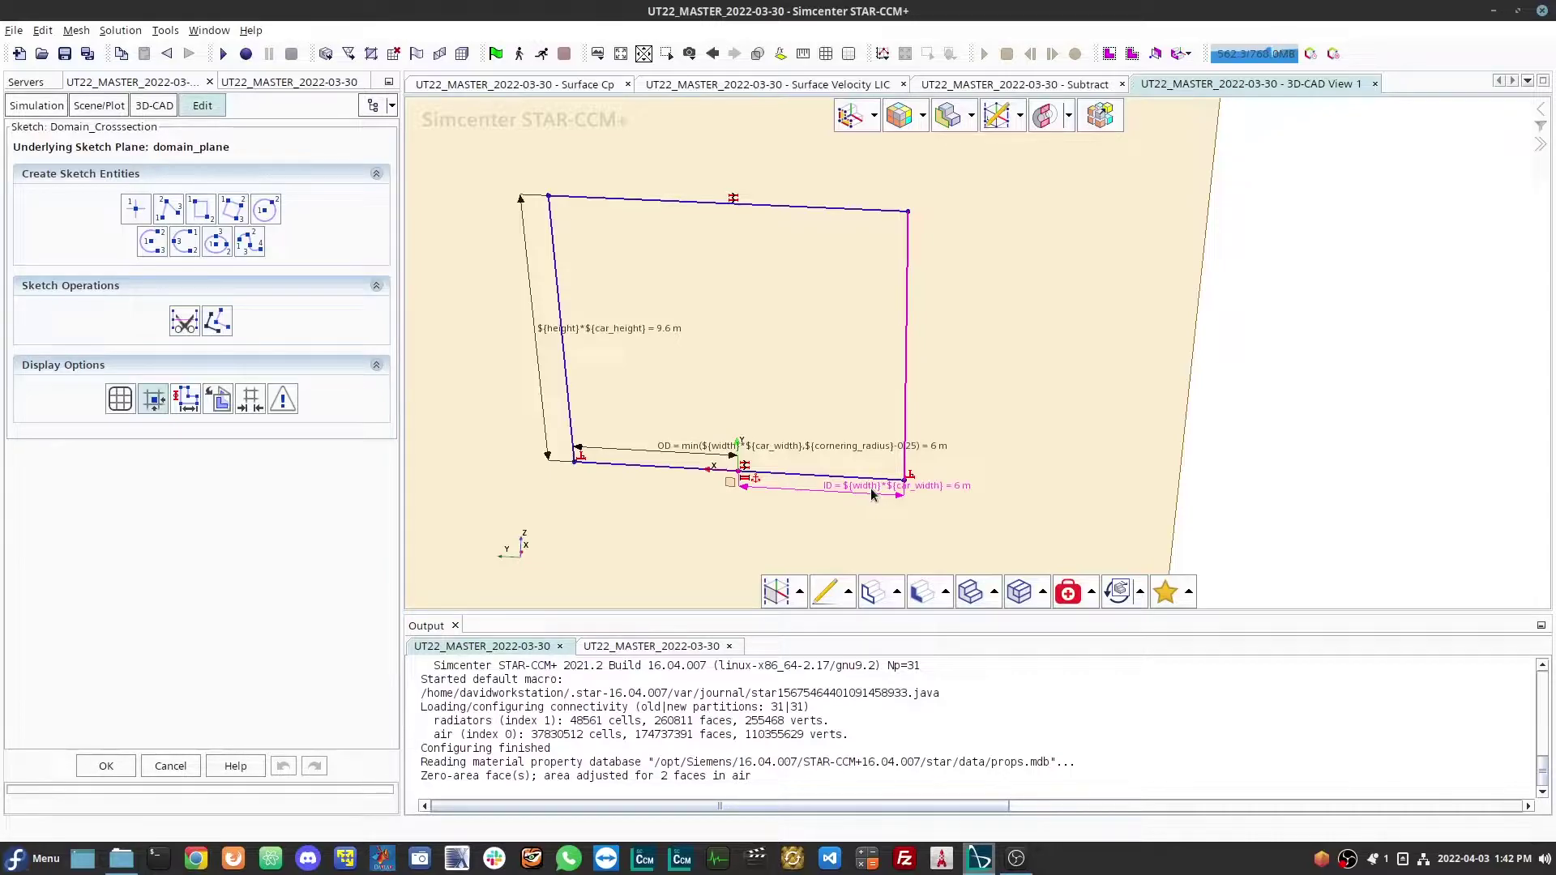
pyautogui.click(144, 770)
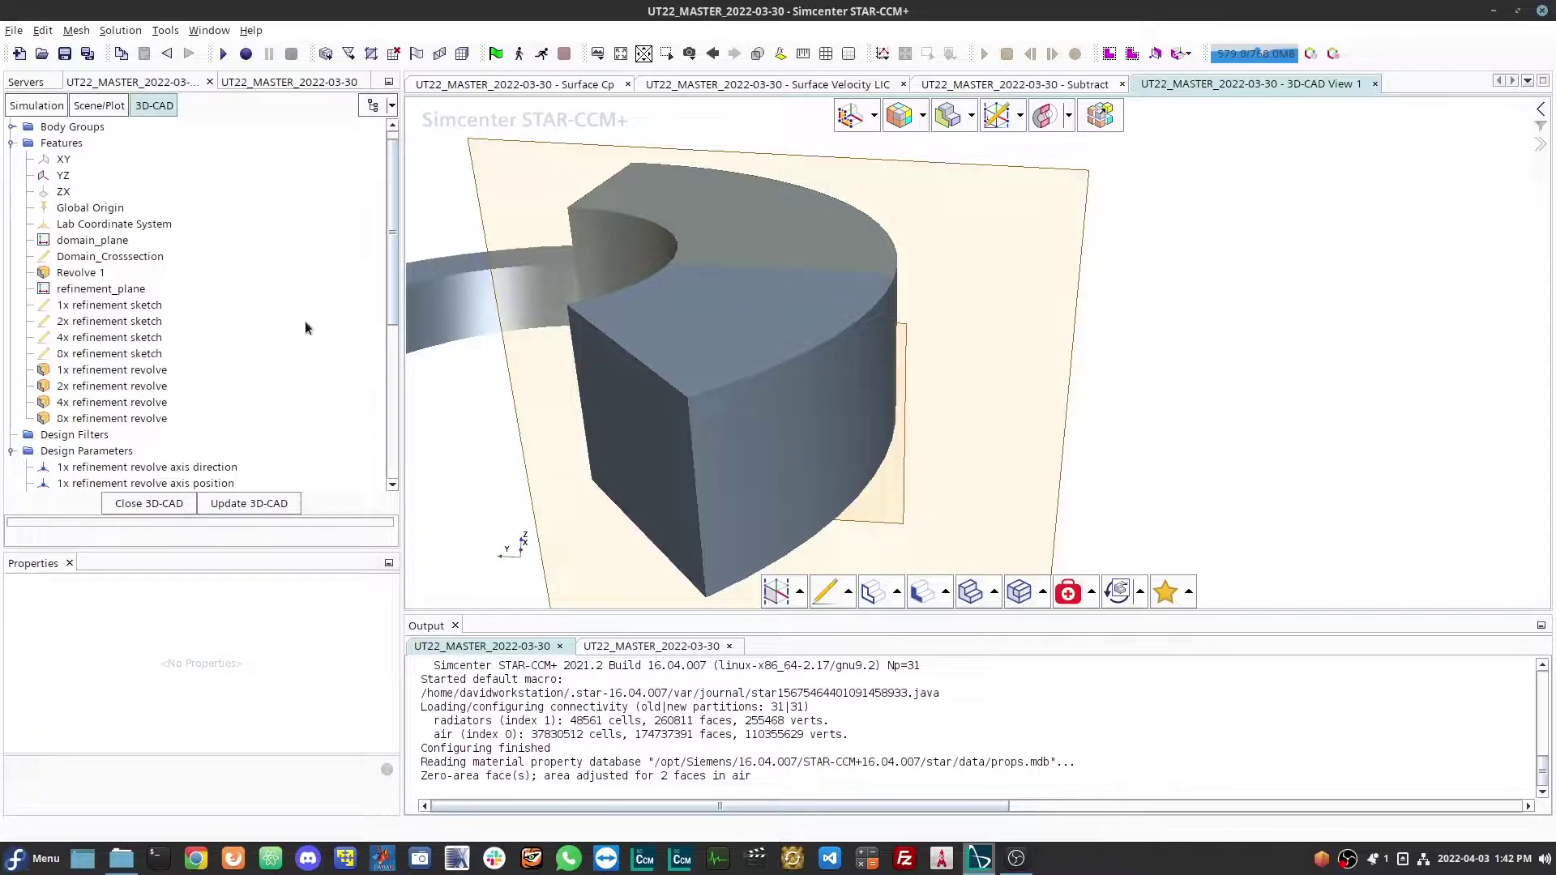
# Highlight the 1x, 2x, 4x and 8x refinement sketches one after another to compare them within the domain body
pyautogui.moveTo(792, 333); pyautogui.dragTo(749, 296)
pyautogui.scroll(-2, 748, 299)
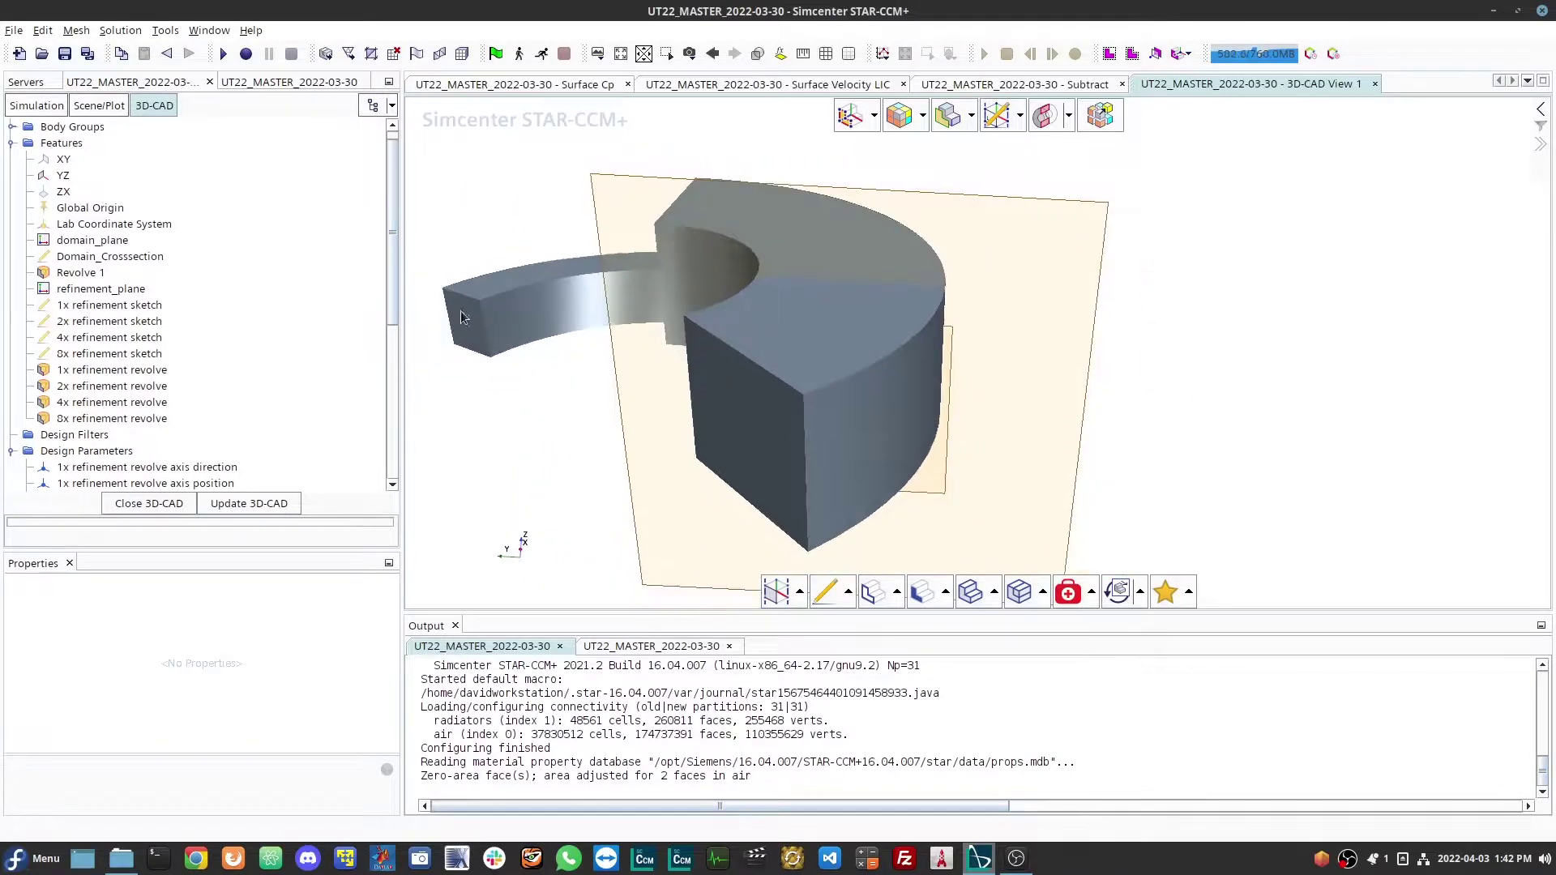
pyautogui.click(108, 308)
pyautogui.click(112, 322)
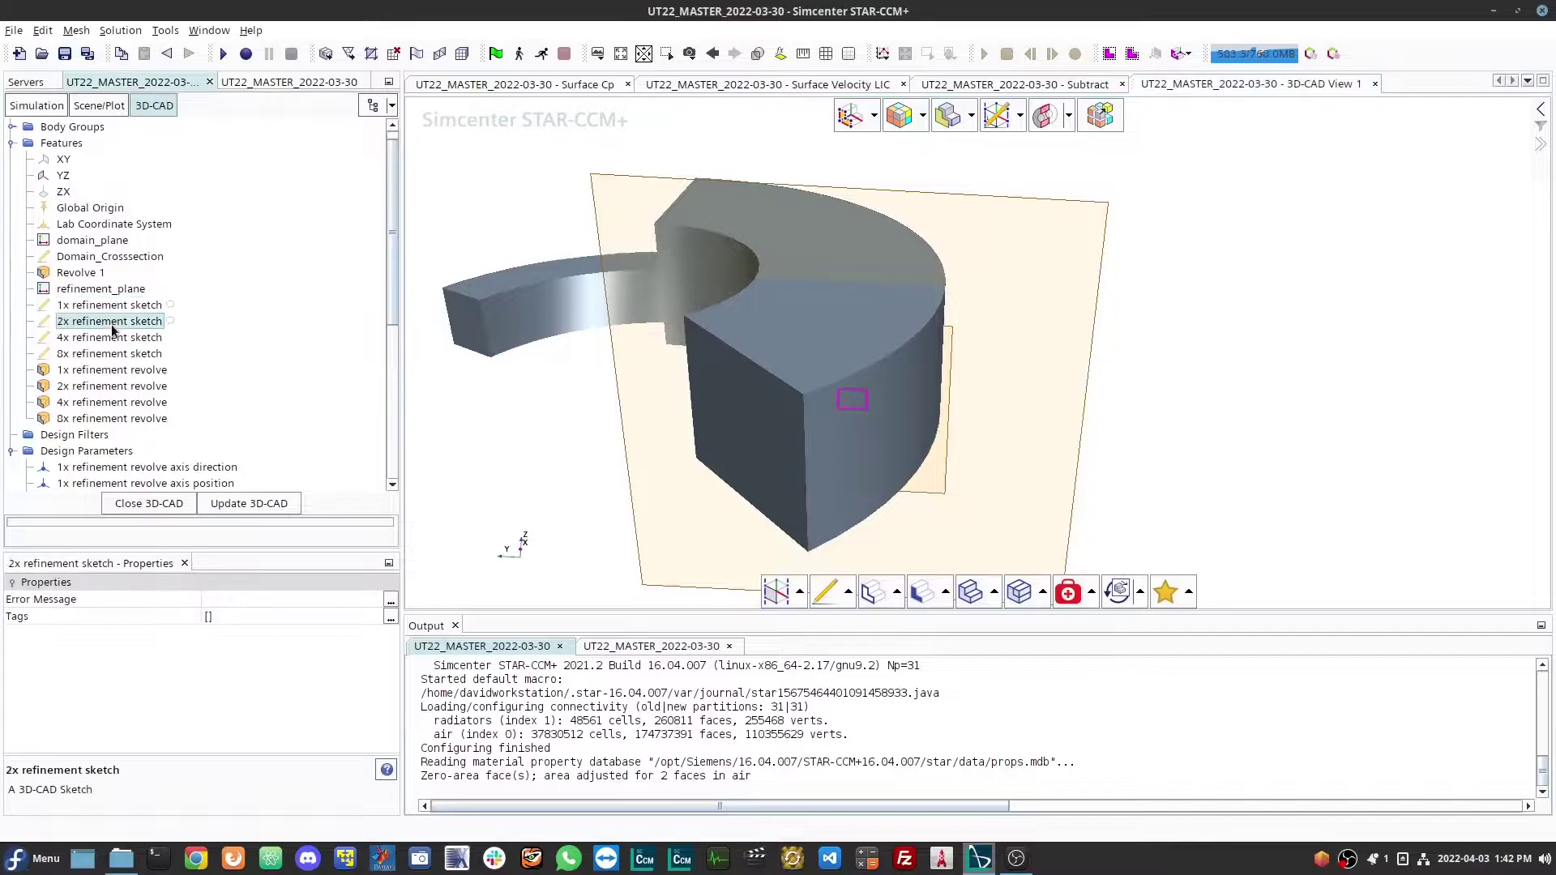
pyautogui.click(112, 339)
pyautogui.click(122, 354)
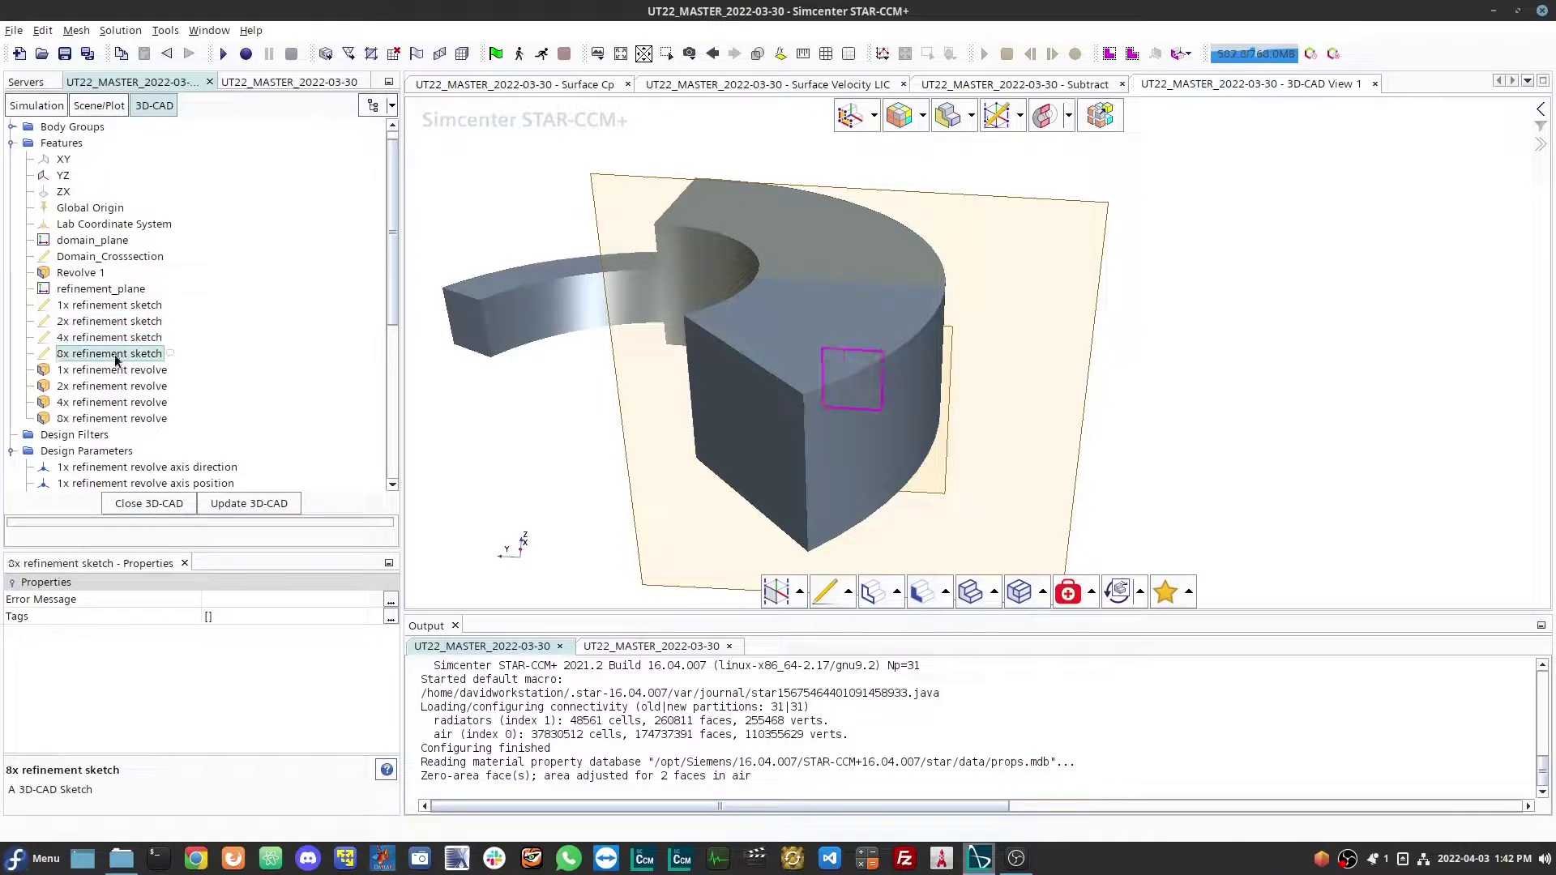
# Review the domain model's design parameters and close 3D-CAD to return to the Subtract scene
pyautogui.scroll(-5, 198, 344)
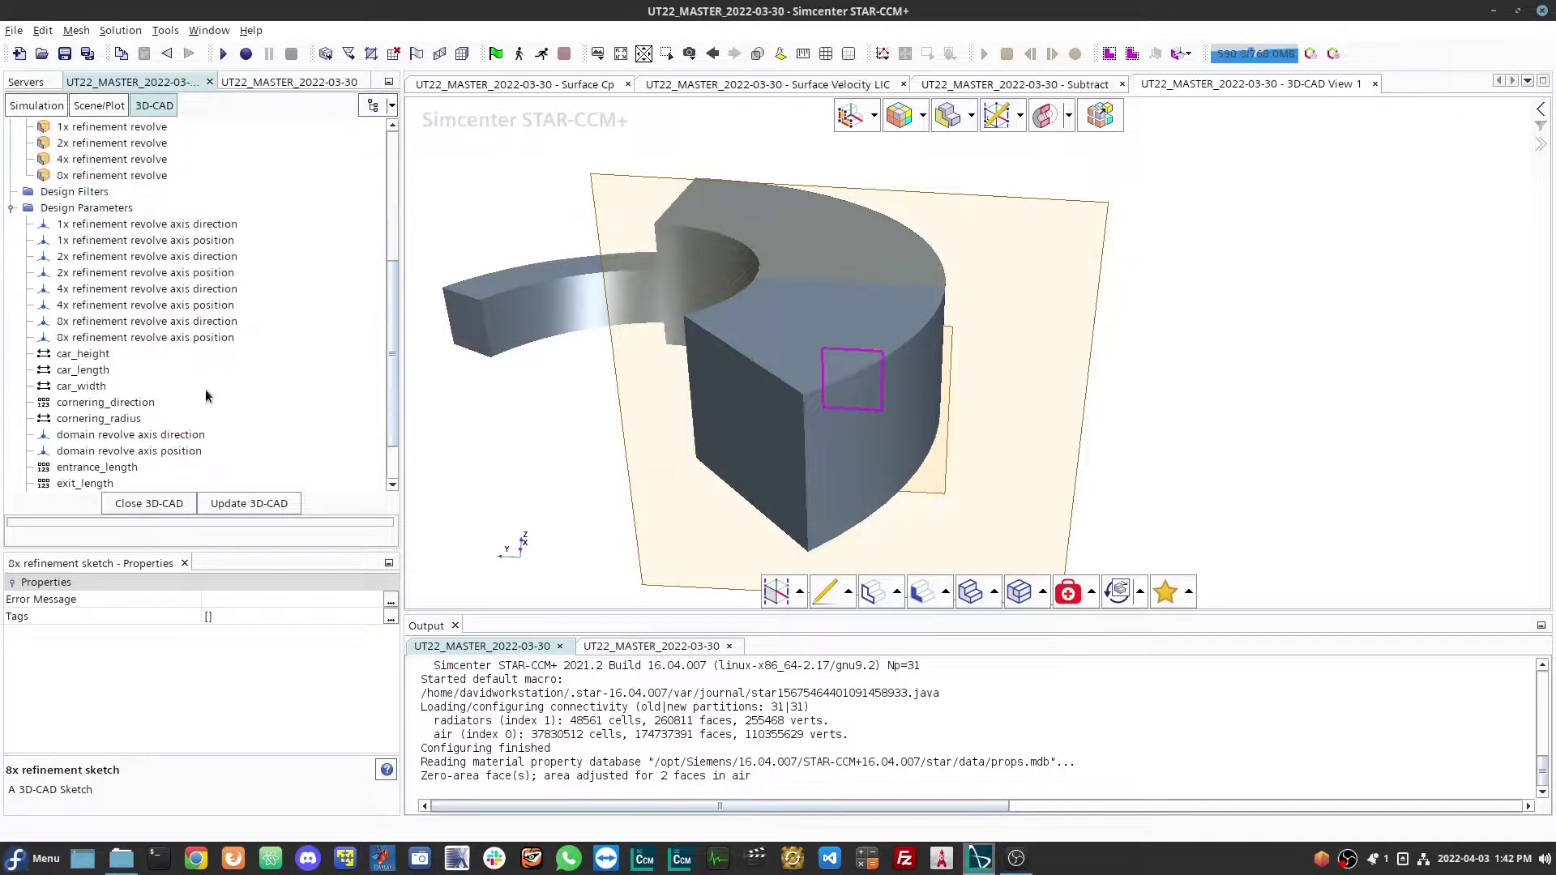
pyautogui.click(166, 505)
pyautogui.moveTo(644, 362)
pyautogui.mouseDown()
pyautogui.moveTo(660, 390)
pyautogui.moveTo(656, 369)
pyautogui.mouseUp()
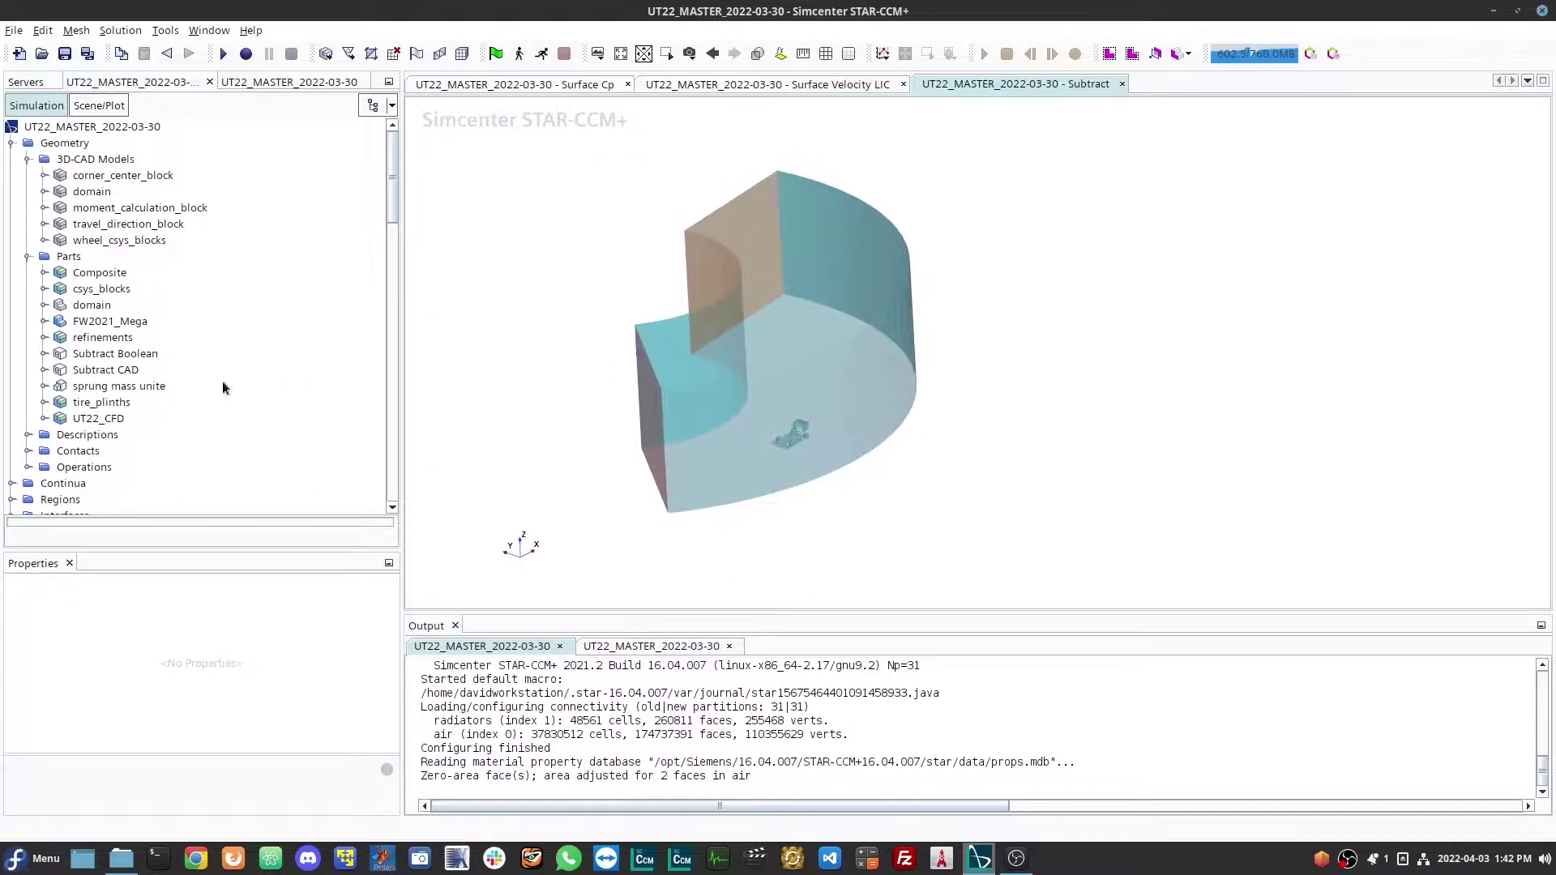
# Expand the geometry operations and review the surface preparation types available for a new operation, including Transform
pyautogui.scroll(-2, 195, 381)
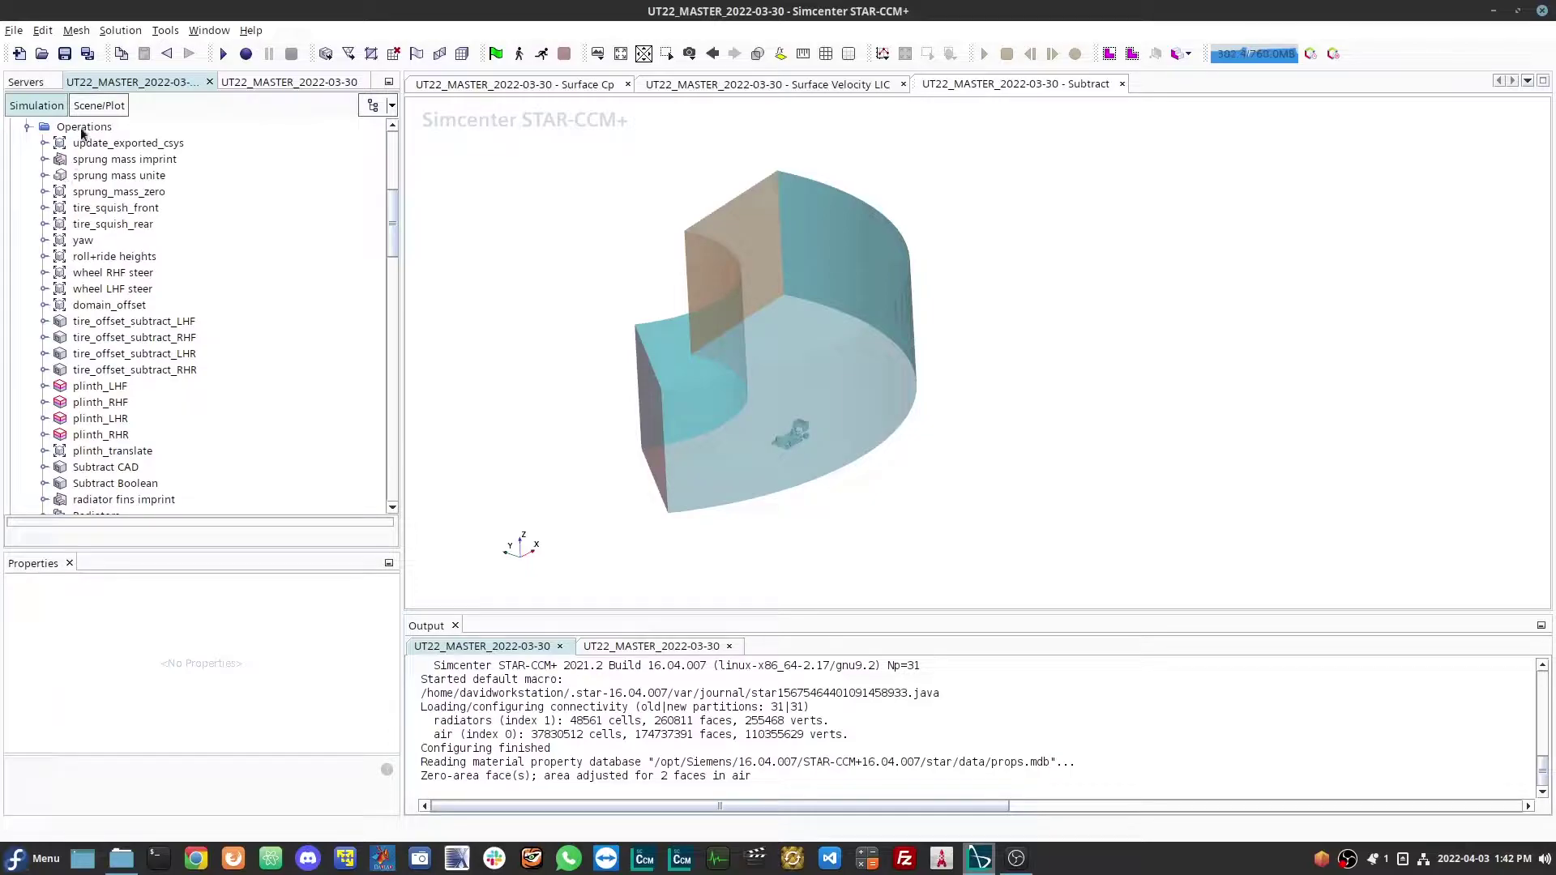
pyautogui.rightClick(81, 132)
pyautogui.moveTo(158, 140)
pyautogui.moveTo(231, 139)
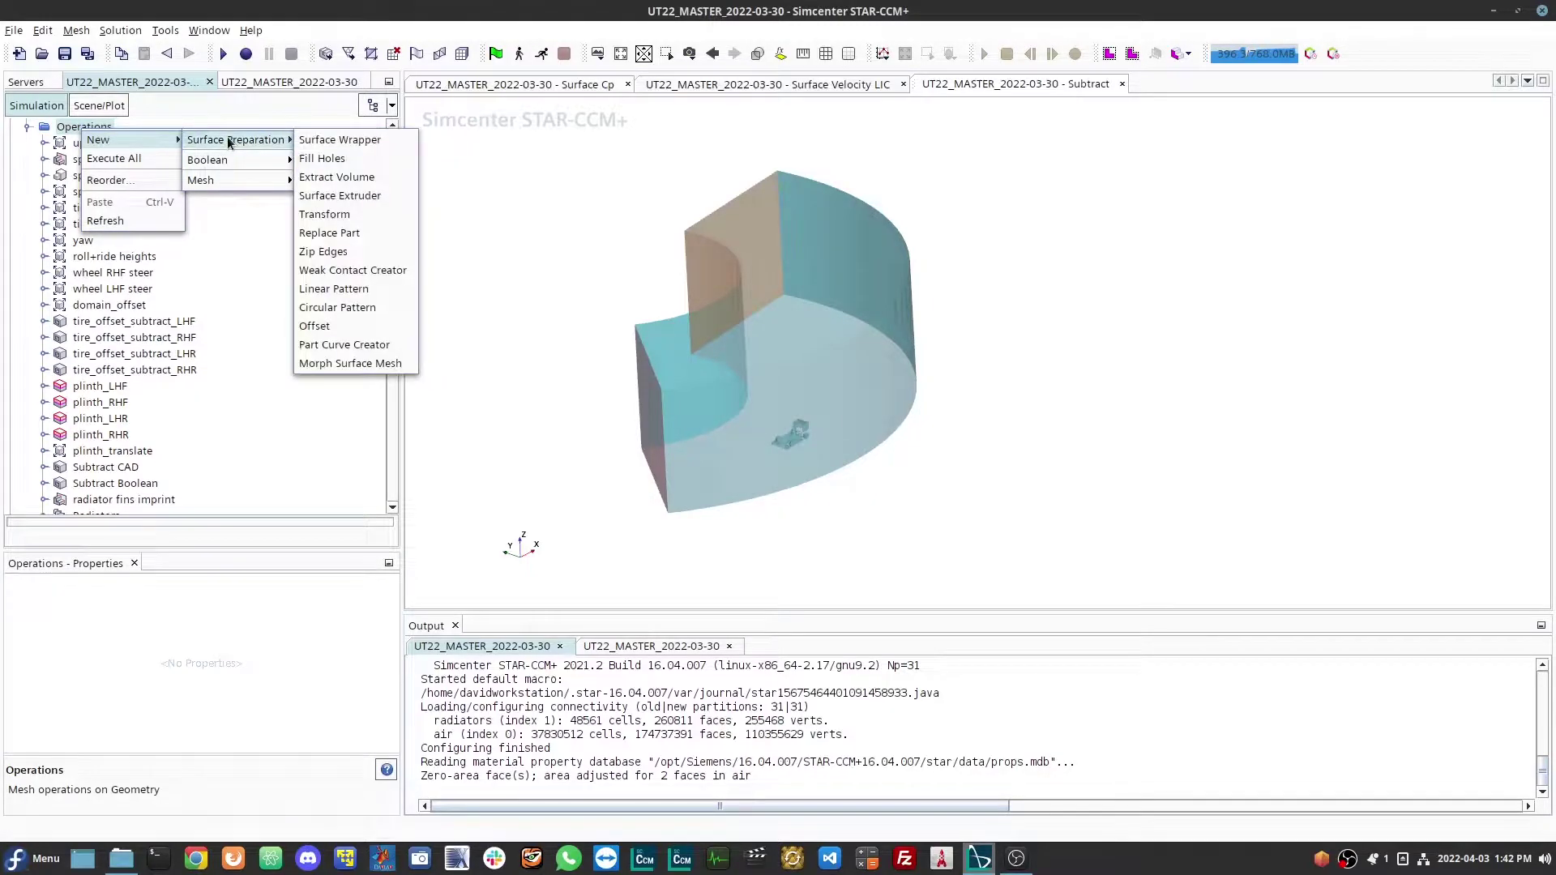
pyautogui.click(357, 214)
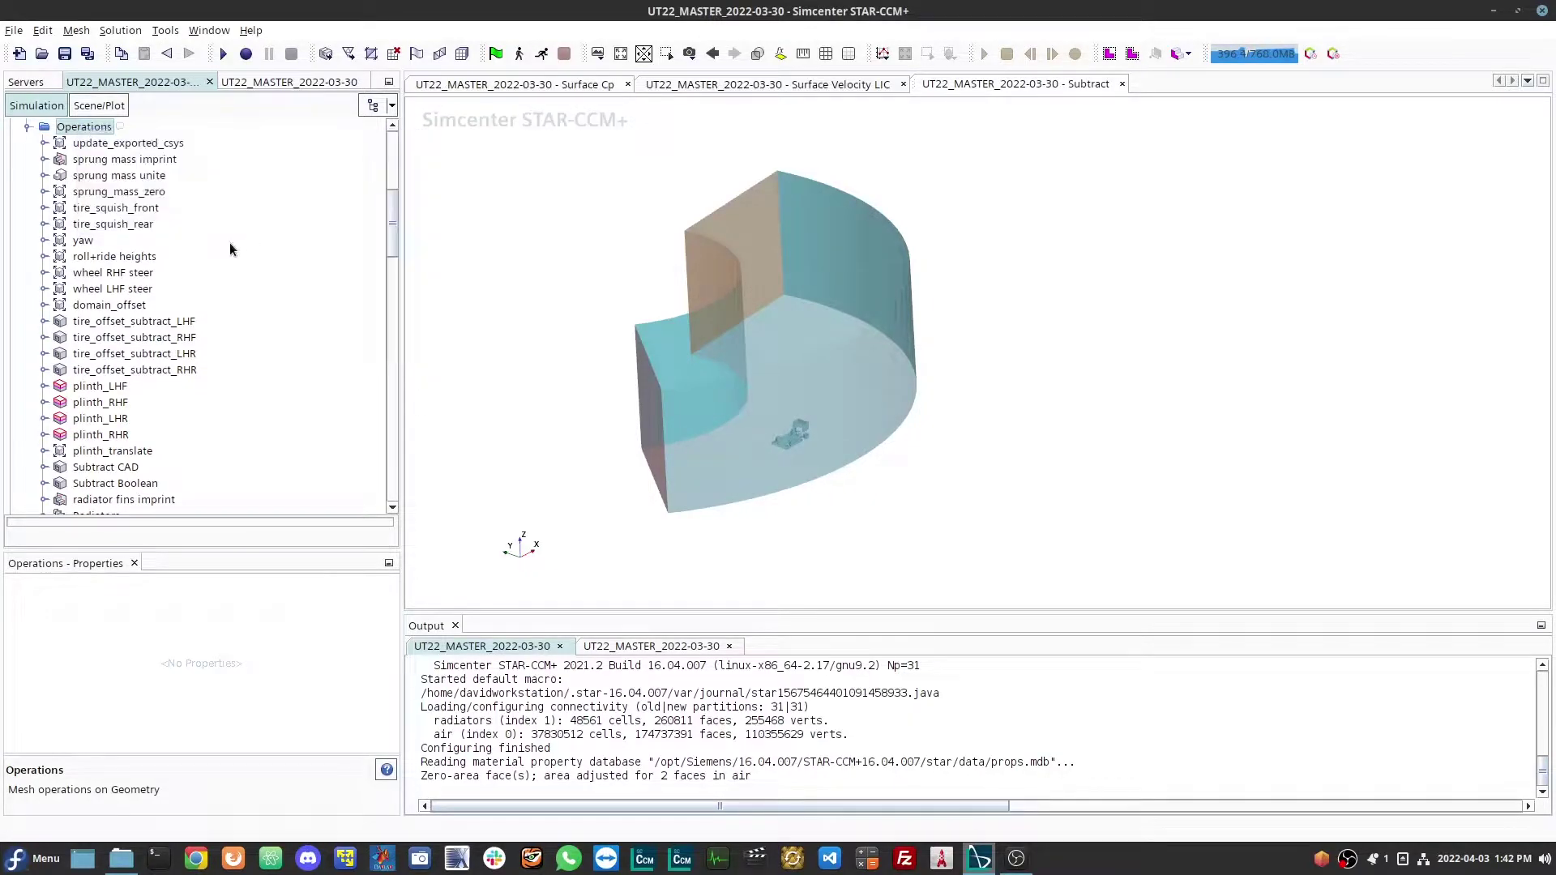
# Inspect the sprung_mass_zero, tire_squish_front and tire_squish_rear transform operations
pyautogui.click(104, 195)
pyautogui.click(102, 213)
pyautogui.click(104, 225)
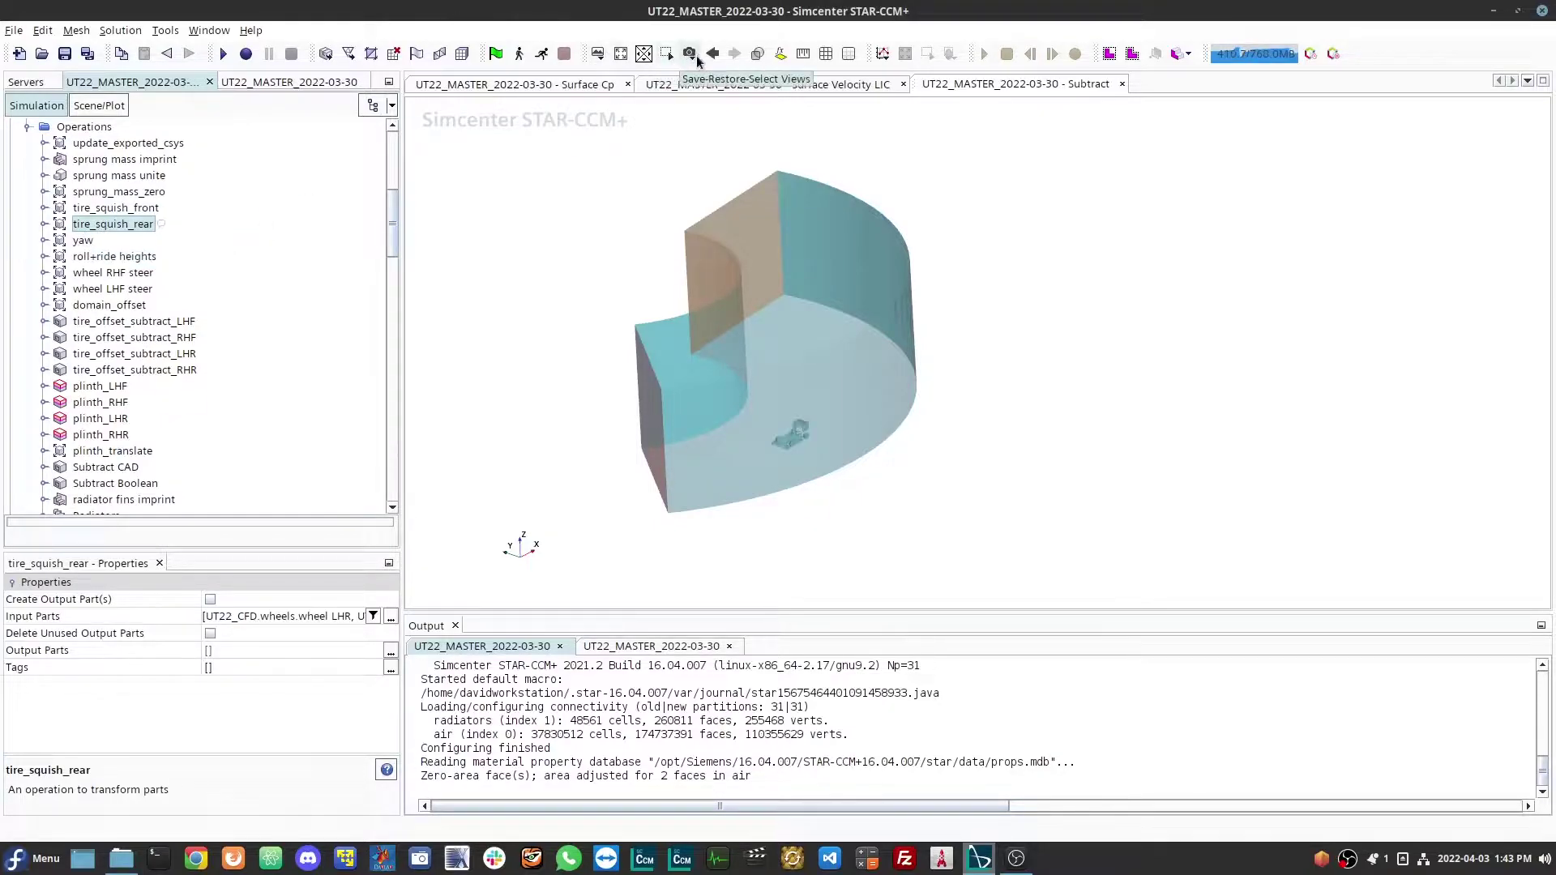
# Restore the stored View 8 in the Subtract scene to show the car from the side
pyautogui.moveTo(776, 347); pyautogui.dragTo(798, 385)
pyautogui.scroll(3, 800, 386)
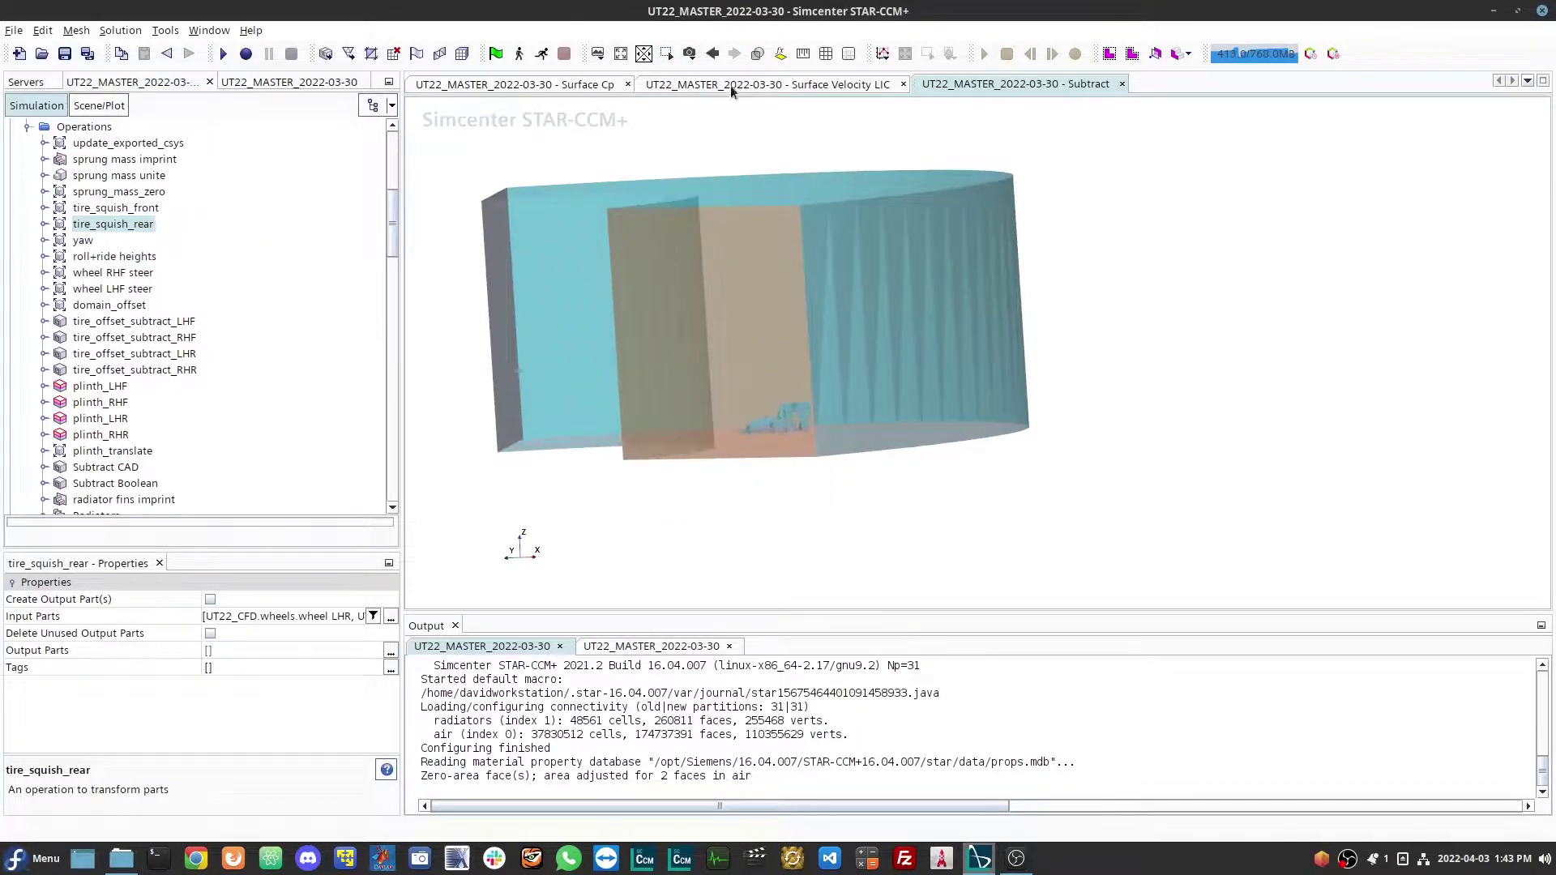
pyautogui.click(695, 60)
pyautogui.moveTo(705, 100)
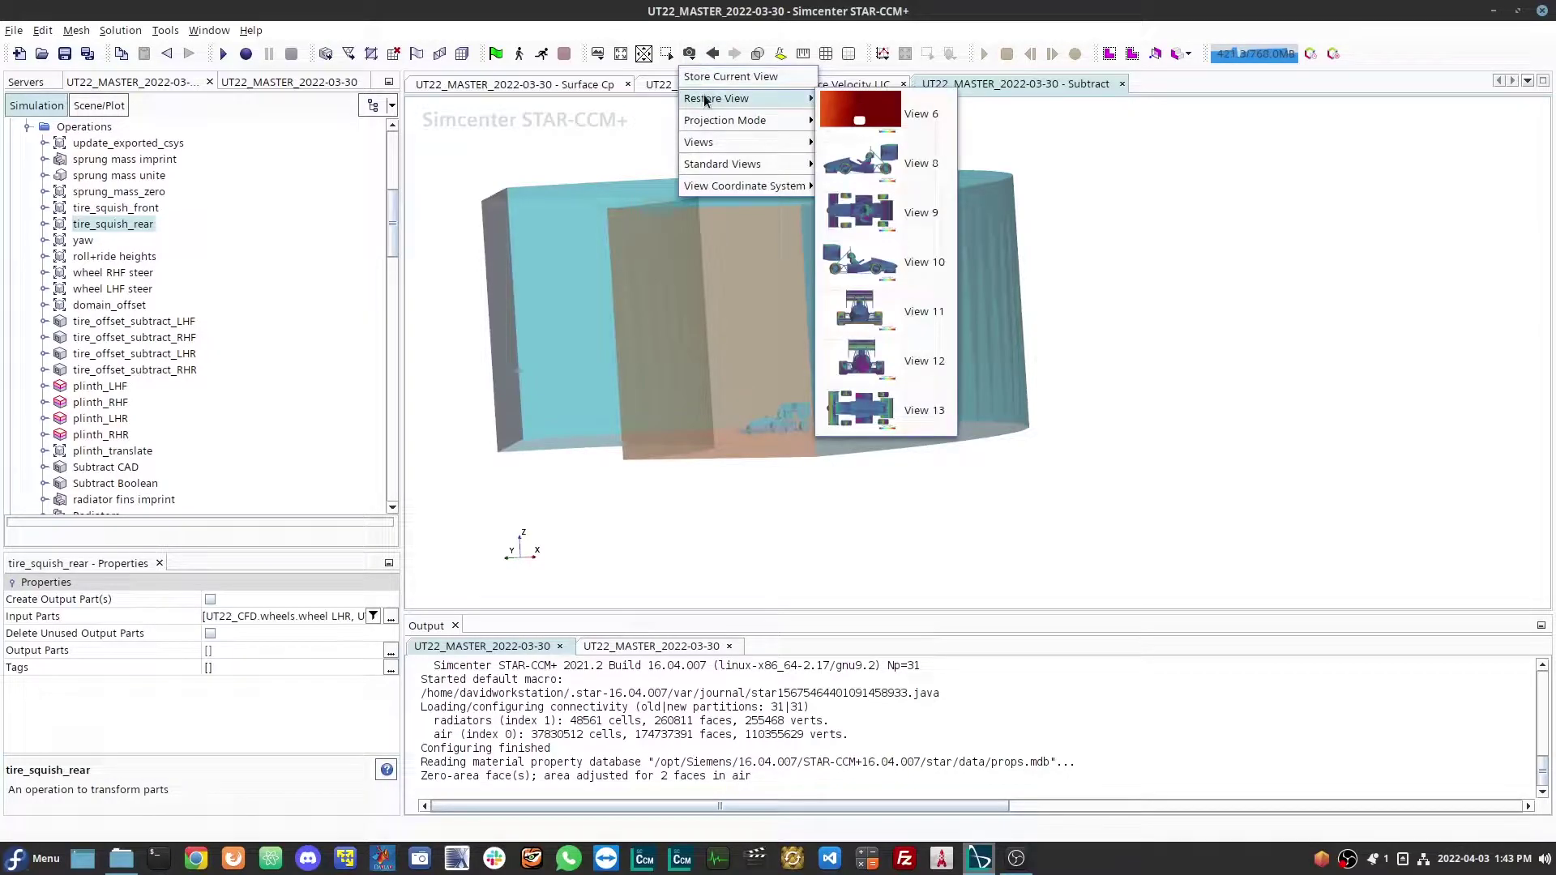
pyautogui.click(860, 154)
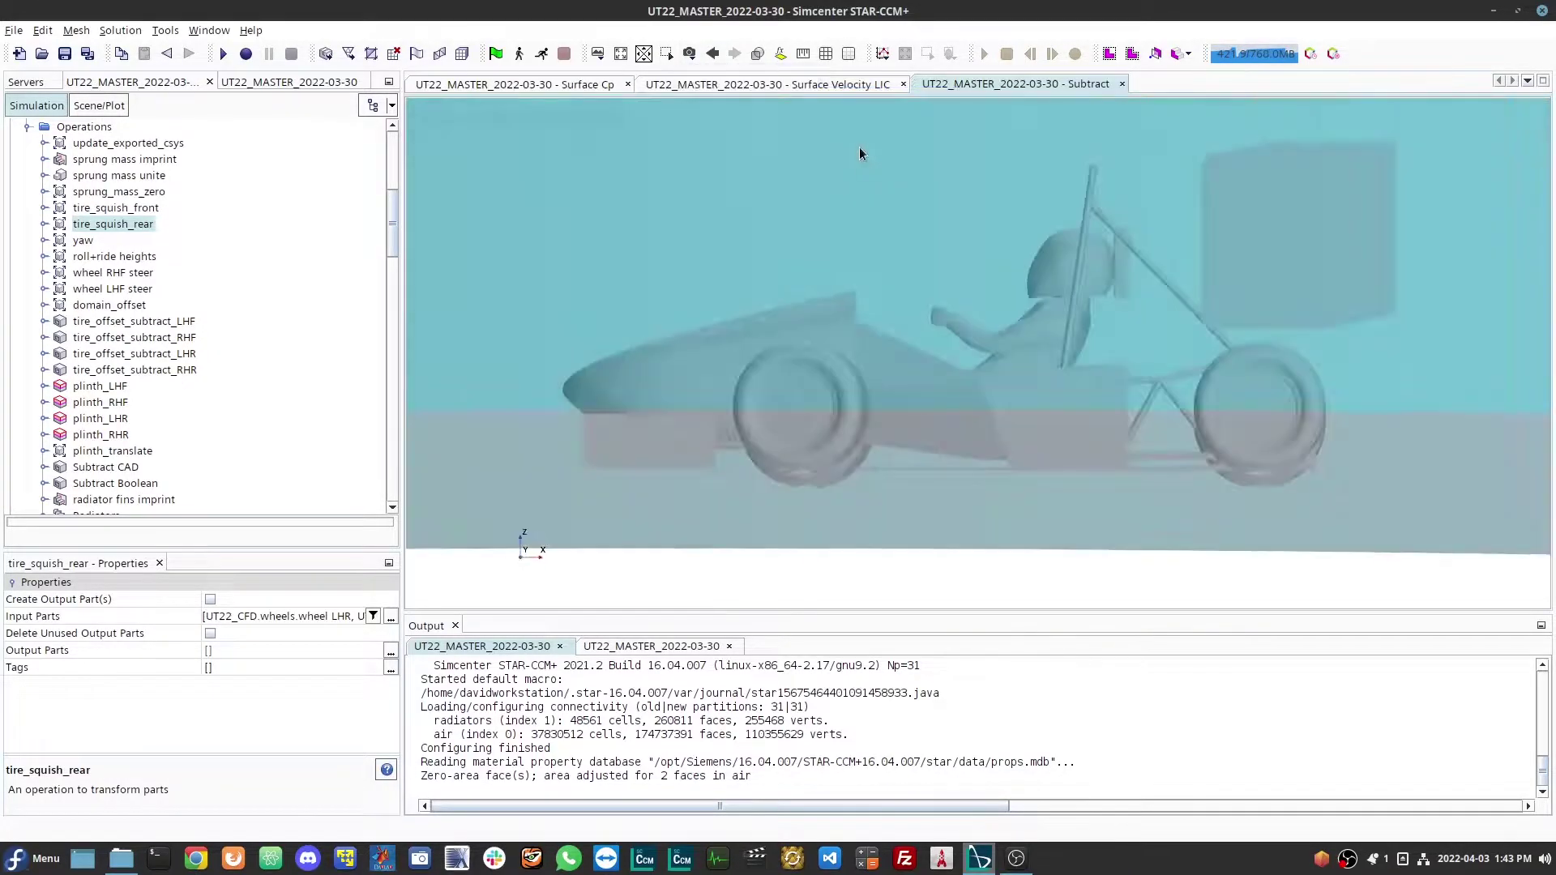
# Examine the car inside the domain from several angles and review the remaining geometry operations down to Automated Mesh
pyautogui.scroll(-8, 946, 392)
pyautogui.moveTo(728, 347)
pyautogui.mouseDown()
pyautogui.moveTo(937, 350)
pyautogui.moveTo(735, 334)
pyautogui.mouseUp()
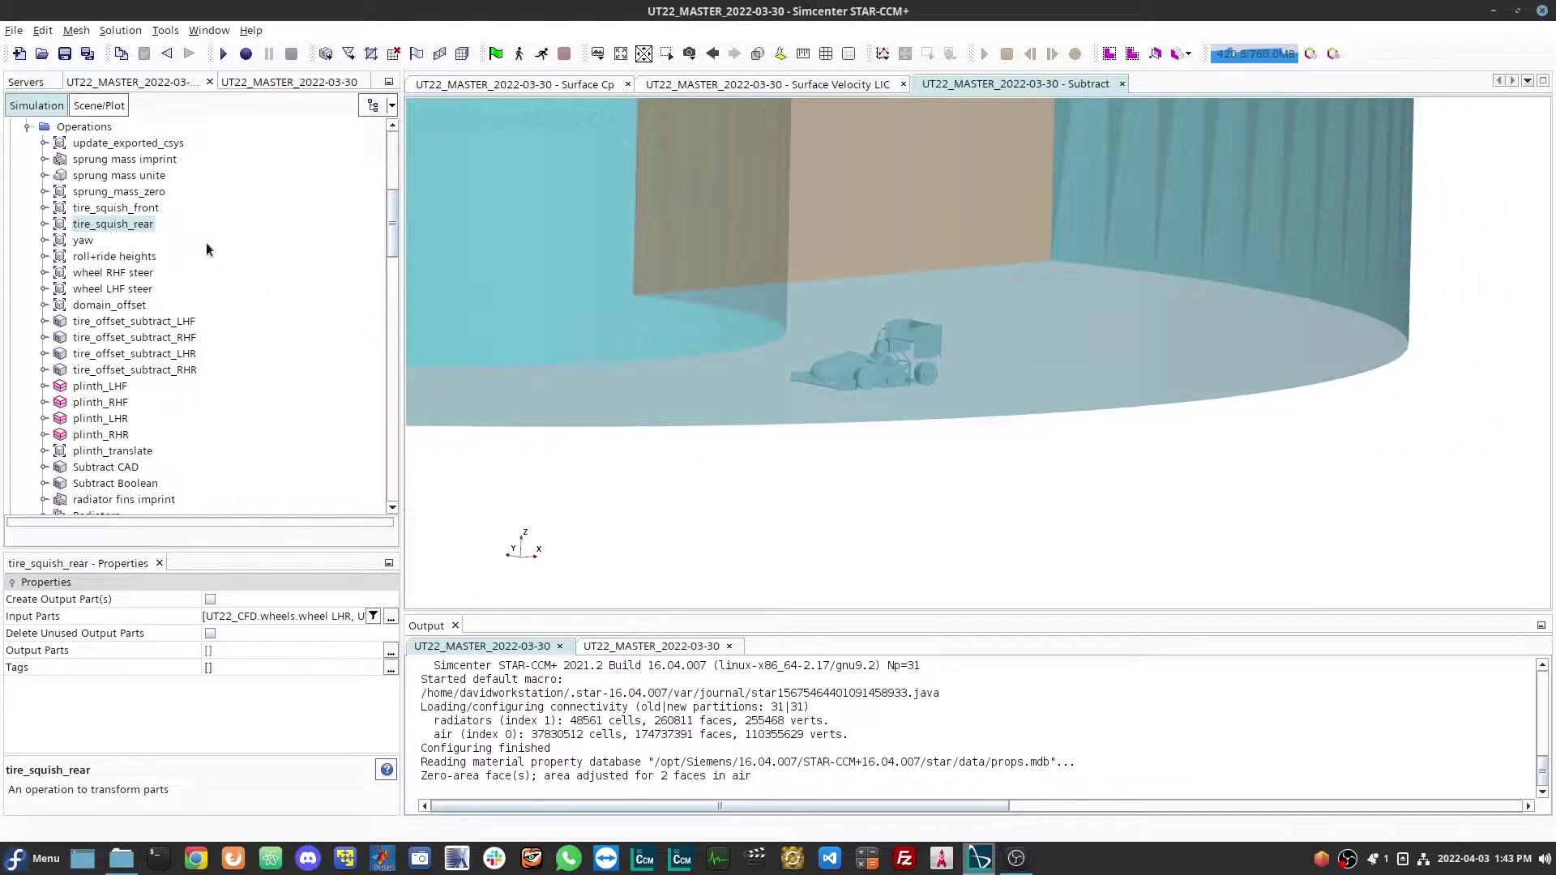
pyautogui.scroll(-7, 124, 284)
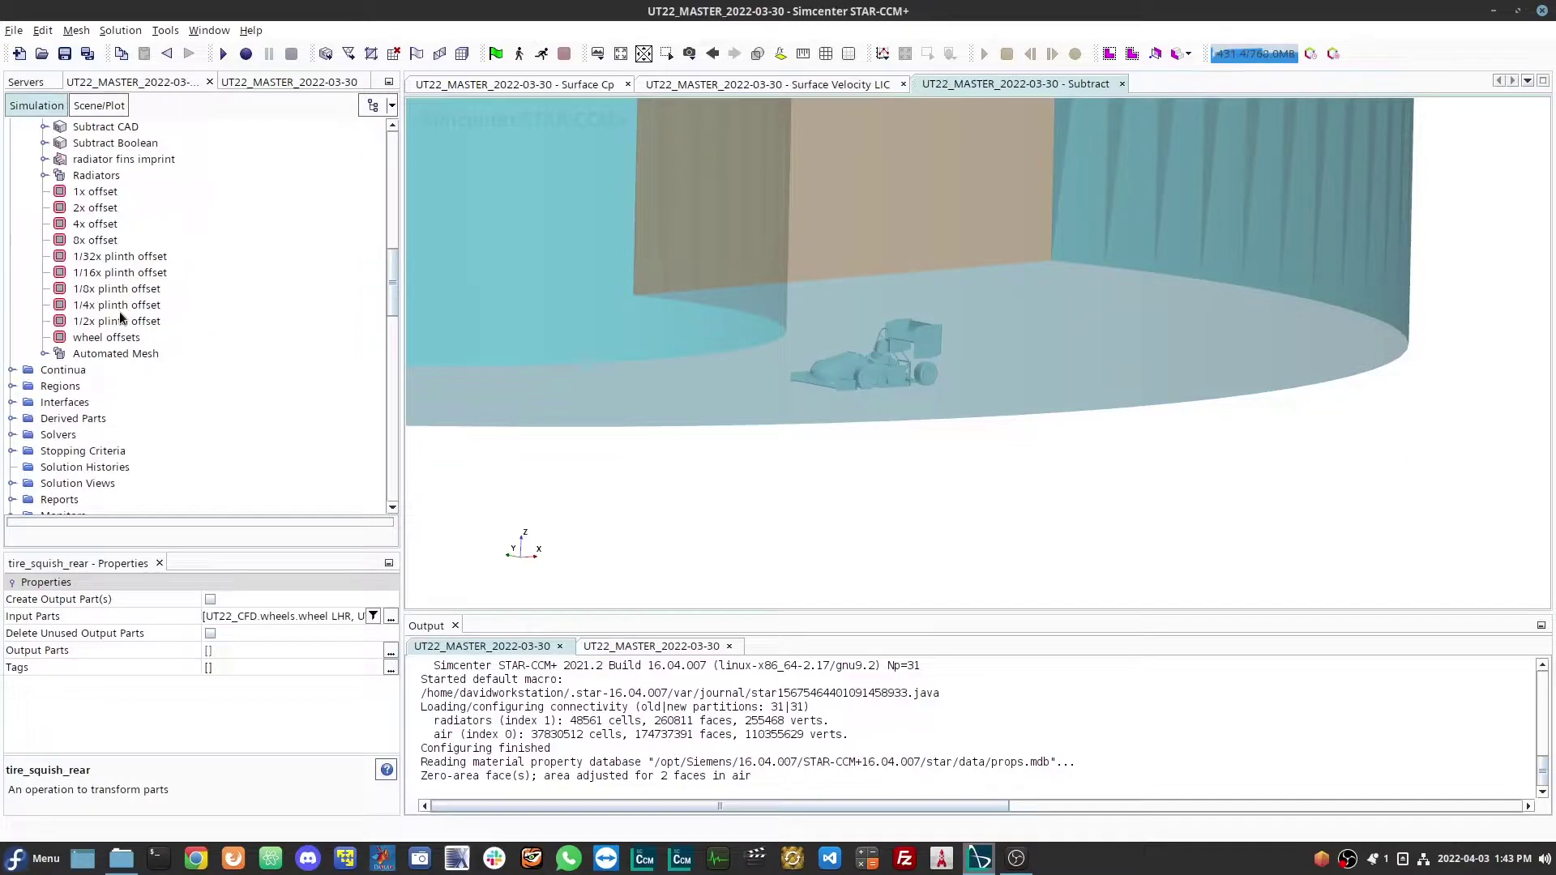
pyautogui.scroll(6, 927, 362)
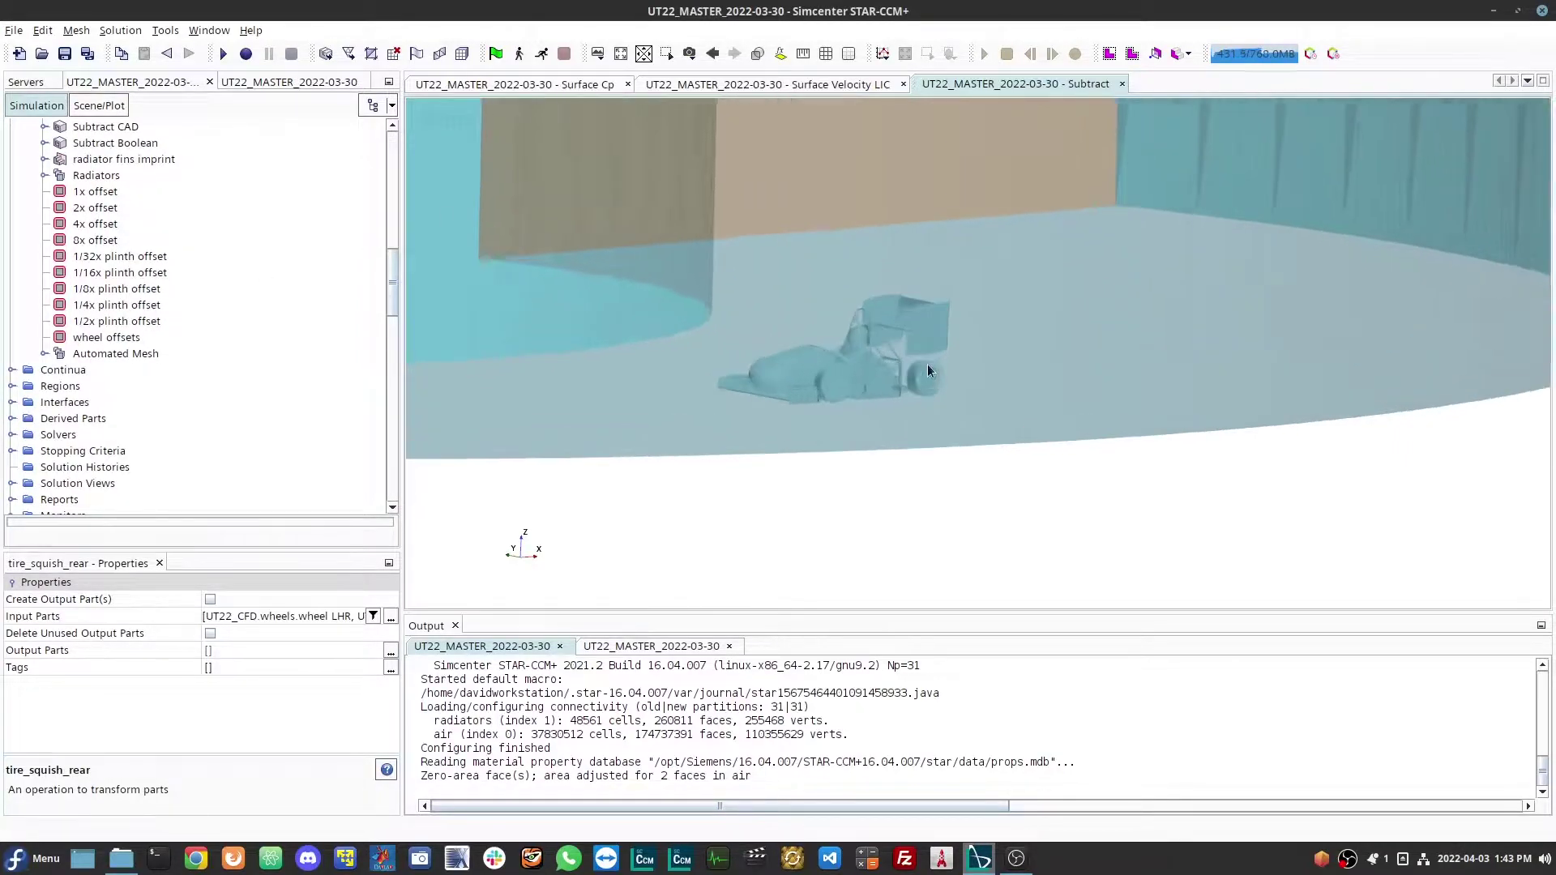
pyautogui.moveTo(878, 339)
pyautogui.mouseDown()
pyautogui.moveTo(823, 321)
pyautogui.moveTo(696, 324)
pyautogui.moveTo(828, 336)
pyautogui.moveTo(727, 415)
pyautogui.moveTo(812, 391)
pyautogui.moveTo(739, 402)
pyautogui.moveTo(741, 421)
pyautogui.moveTo(688, 419)
pyautogui.moveTo(697, 403)
pyautogui.mouseUp()
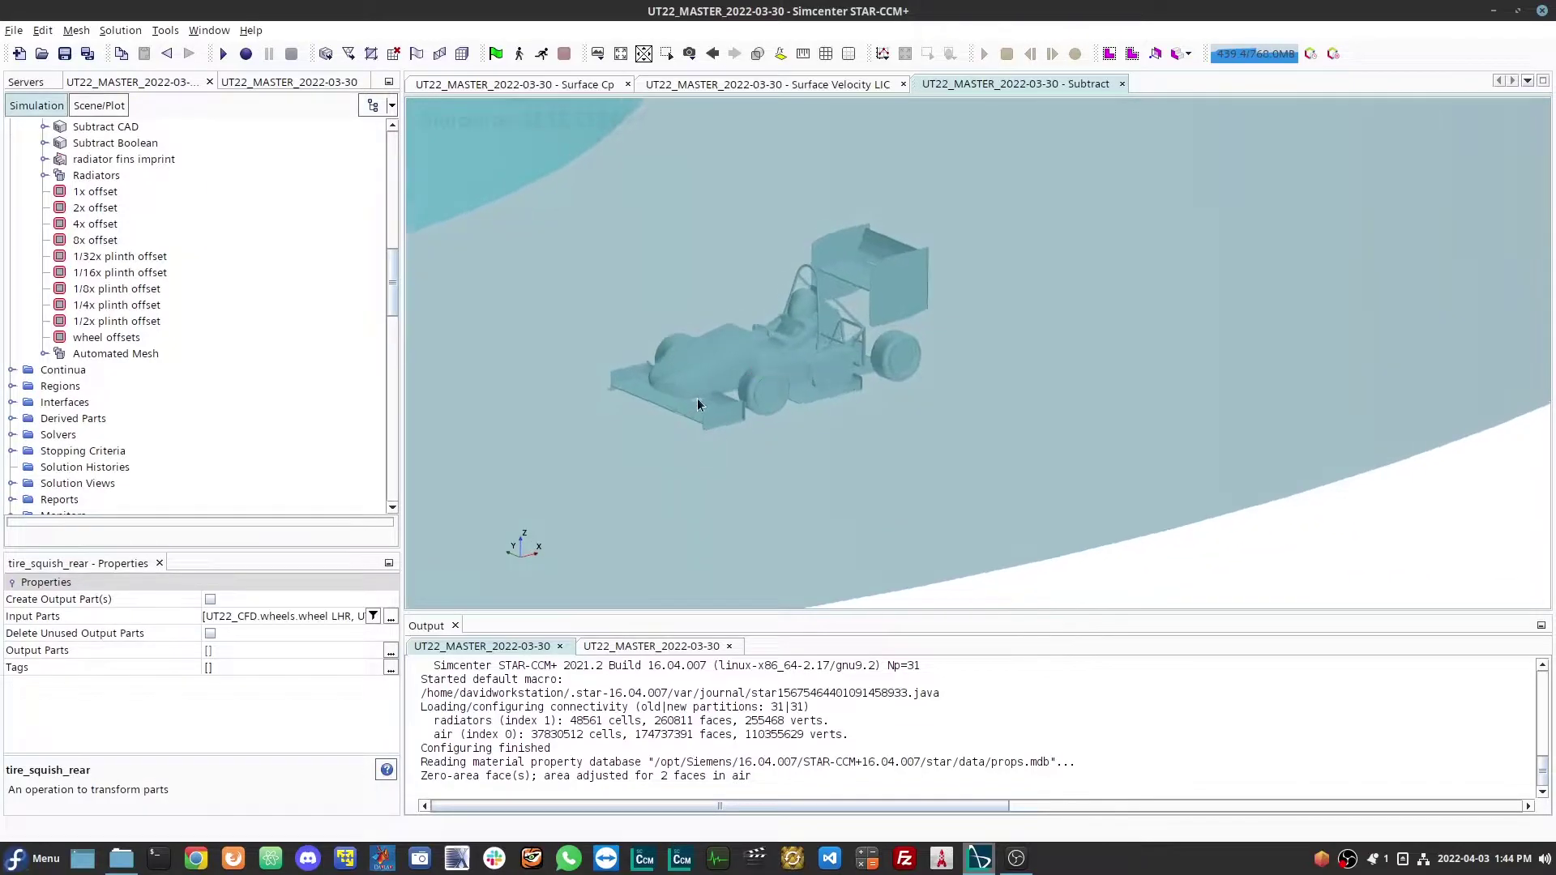
pyautogui.scroll(2, 757, 372)
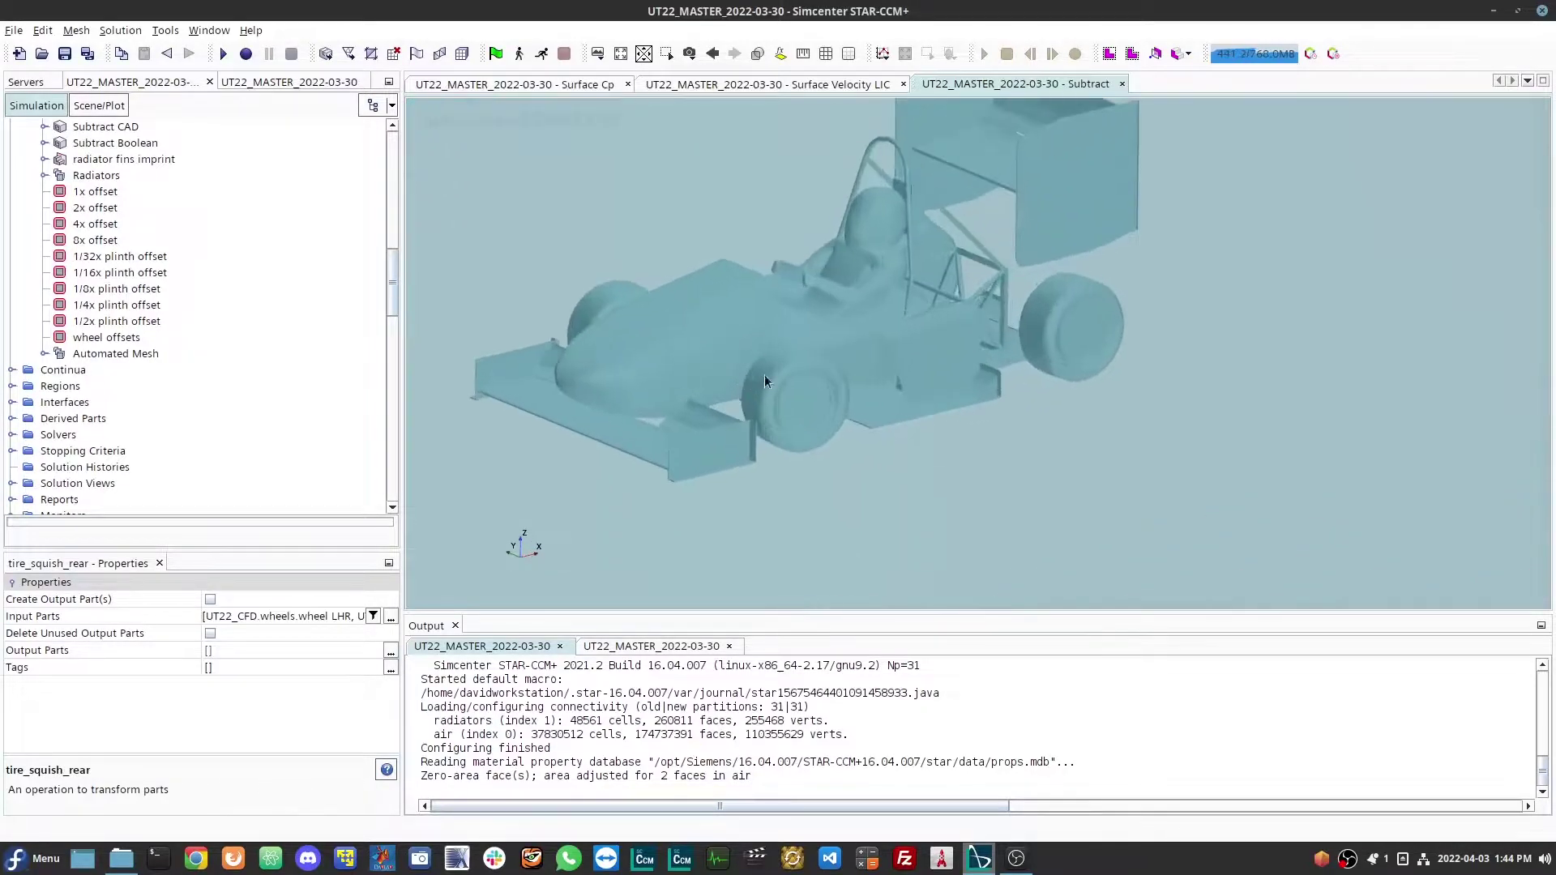
pyautogui.scroll(2, 786, 381)
pyautogui.moveTo(786, 393)
pyautogui.mouseDown()
pyautogui.moveTo(680, 363)
pyautogui.moveTo(781, 394)
pyautogui.mouseUp()
pyautogui.scroll(-5, 781, 397)
# Open the wheel_csys_blocks model for editing in 3D-CAD
pyautogui.scroll(10, 283, 312)
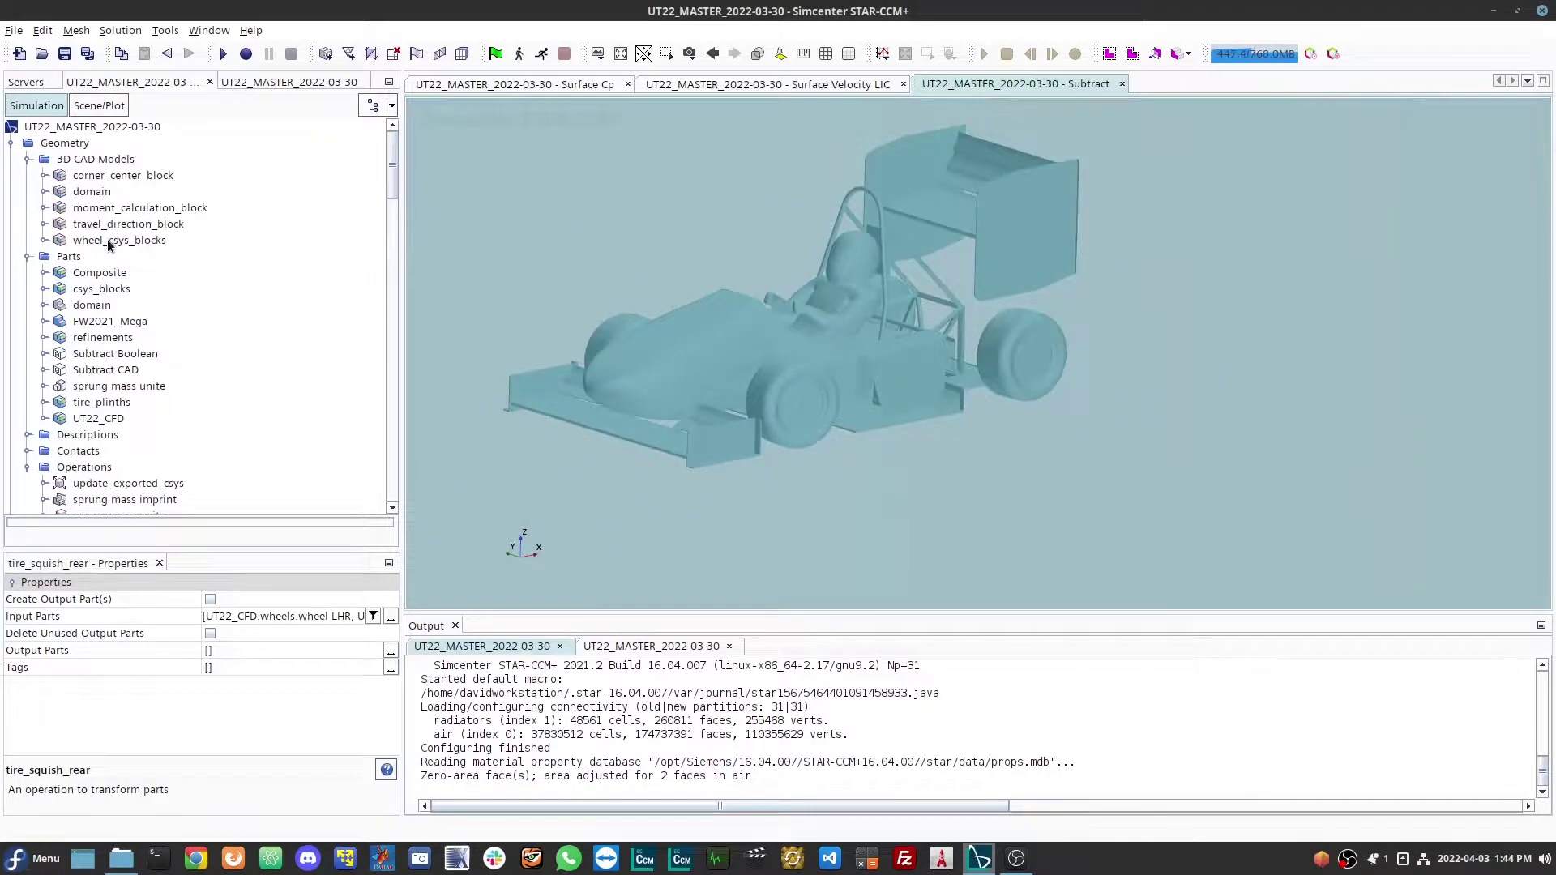
pyautogui.rightClick(109, 243)
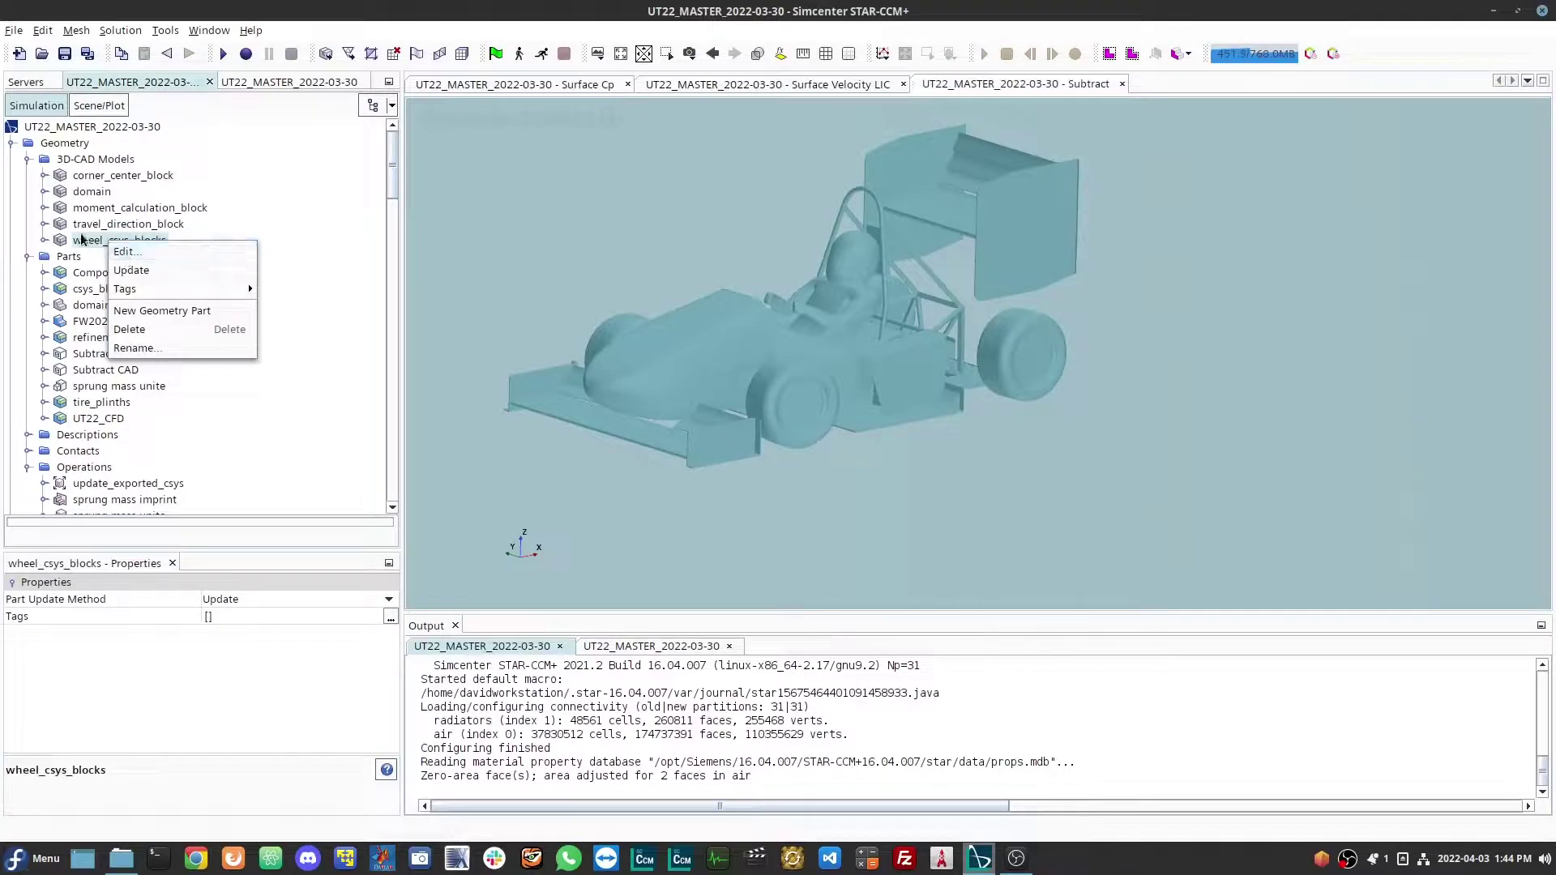
pyautogui.click(89, 235)
pyautogui.rightClick(96, 240)
pyautogui.click(101, 250)
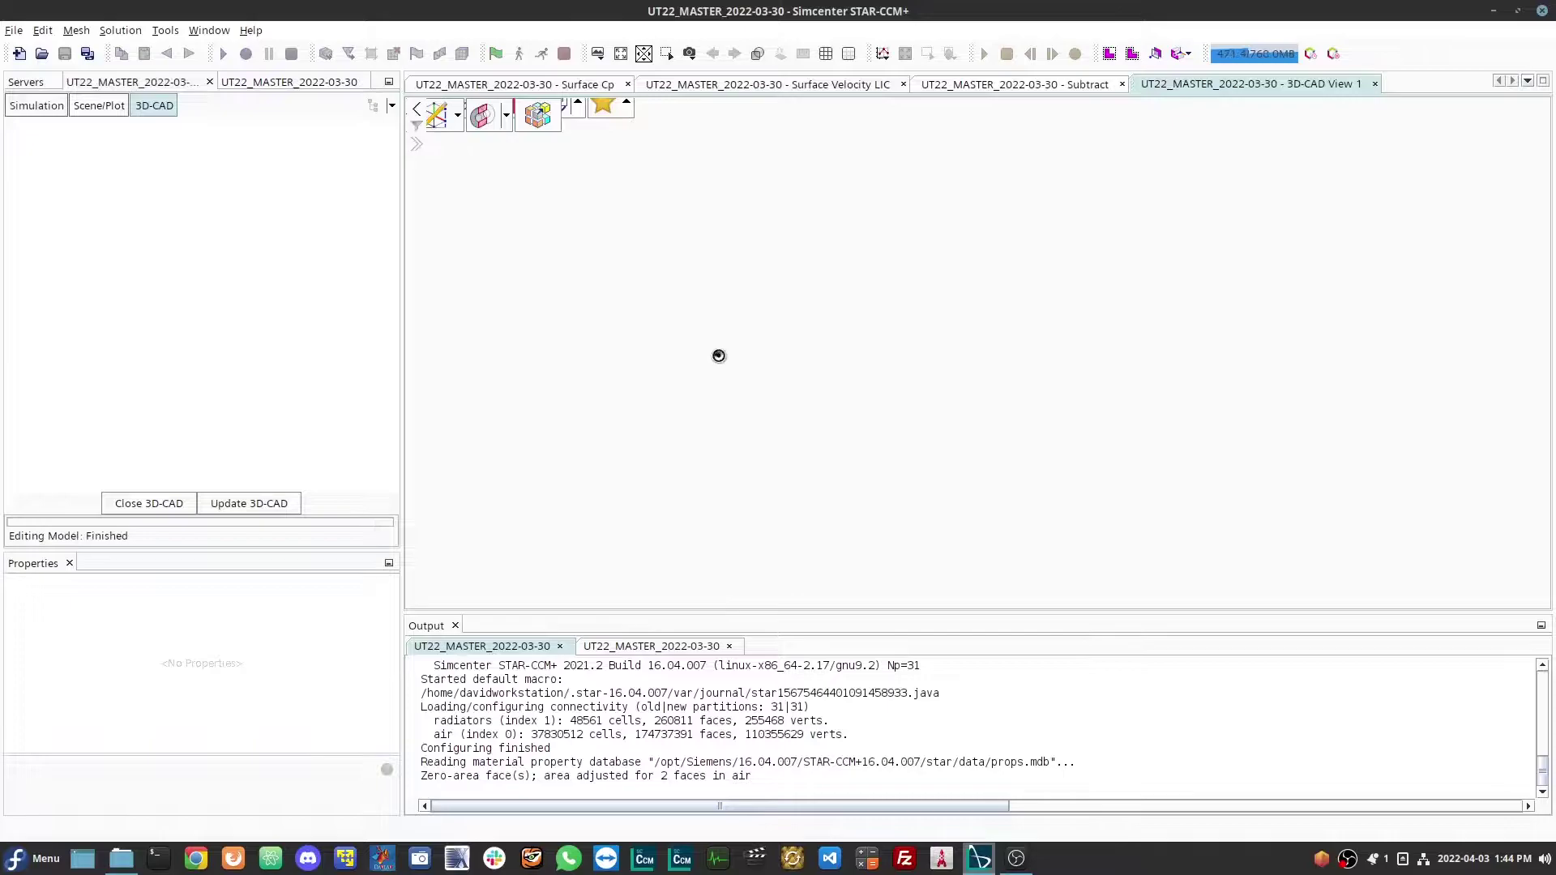
# Examine the four wheel blocks and review the feature list down to the csys wheel coordinate systems
pyautogui.moveTo(871, 470); pyautogui.dragTo(955, 446)
pyautogui.moveTo(801, 403); pyautogui.dragTo(785, 406)
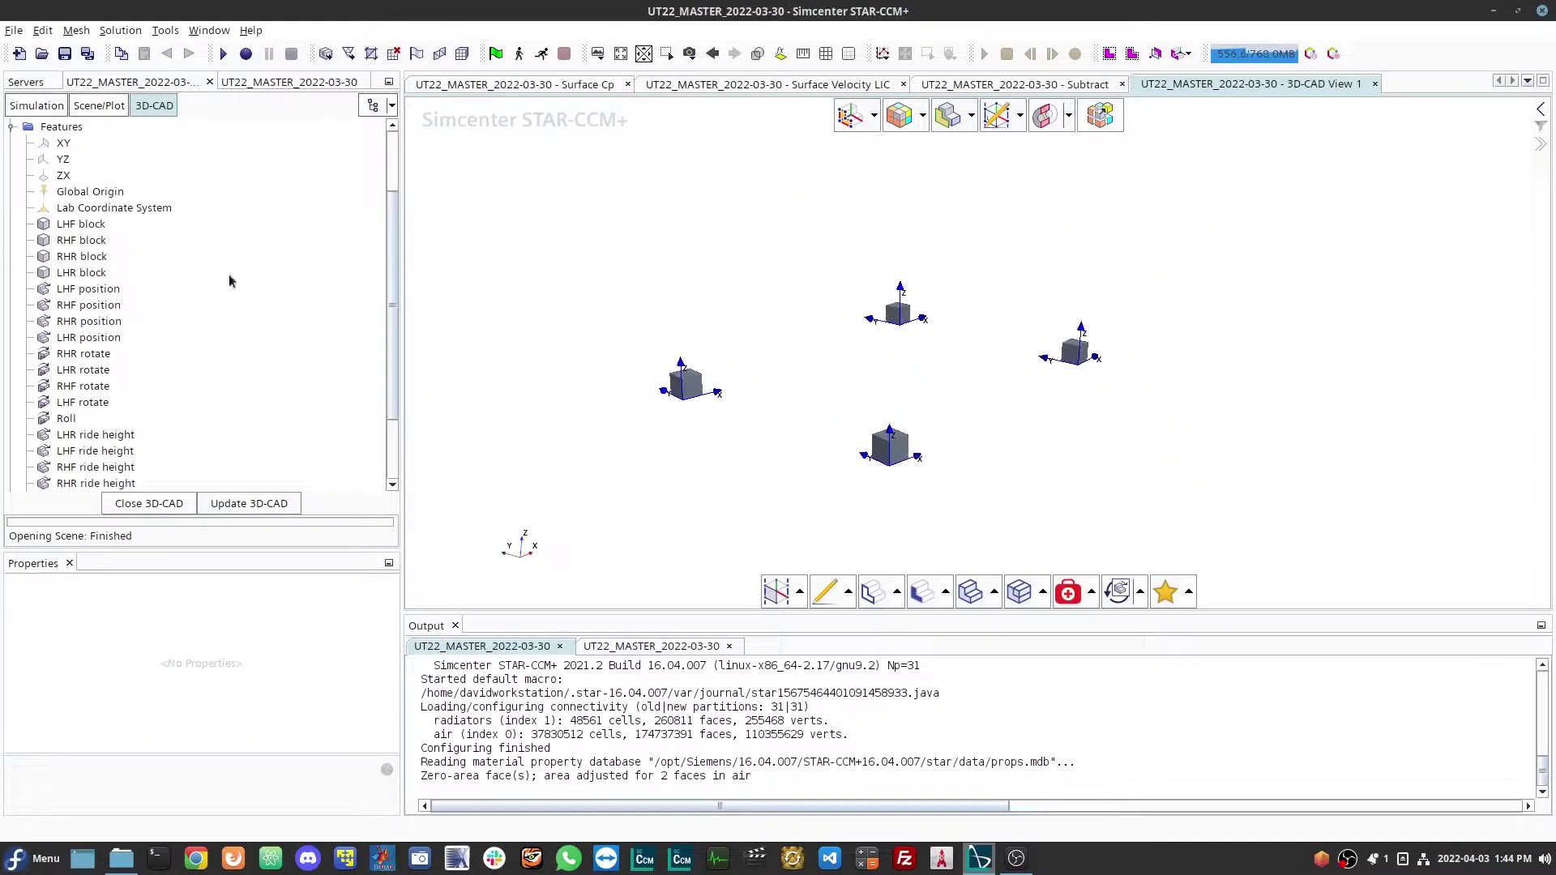
pyautogui.scroll(-2, 104, 341)
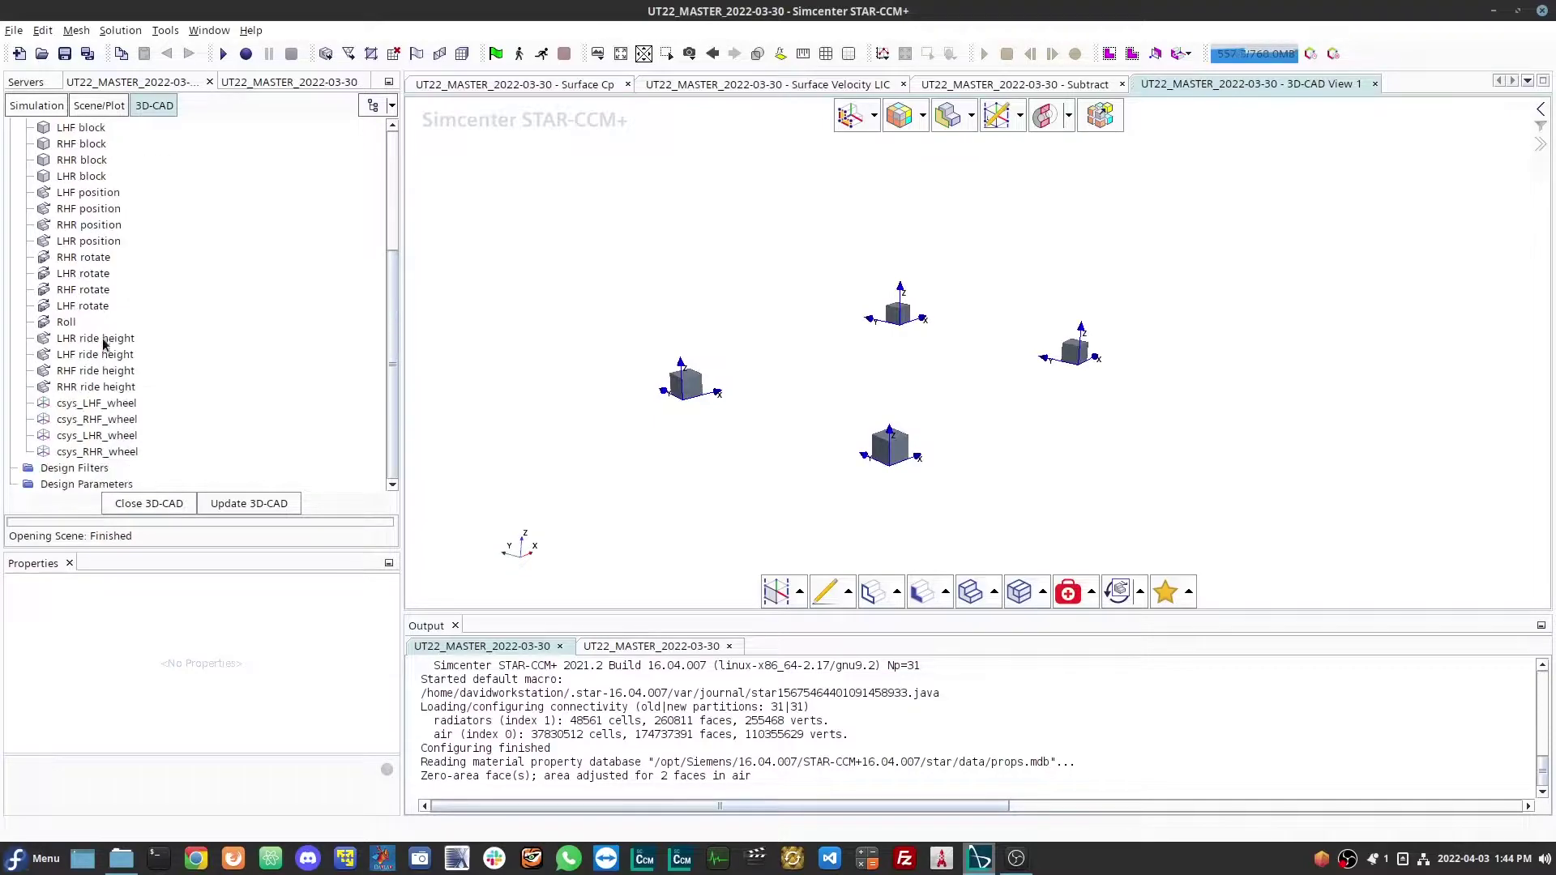
# Look through the simulation's geometry operations and the Design Manager project, and return to the wheel_csys_blocks 3D-CAD features
pyautogui.click(123, 86)
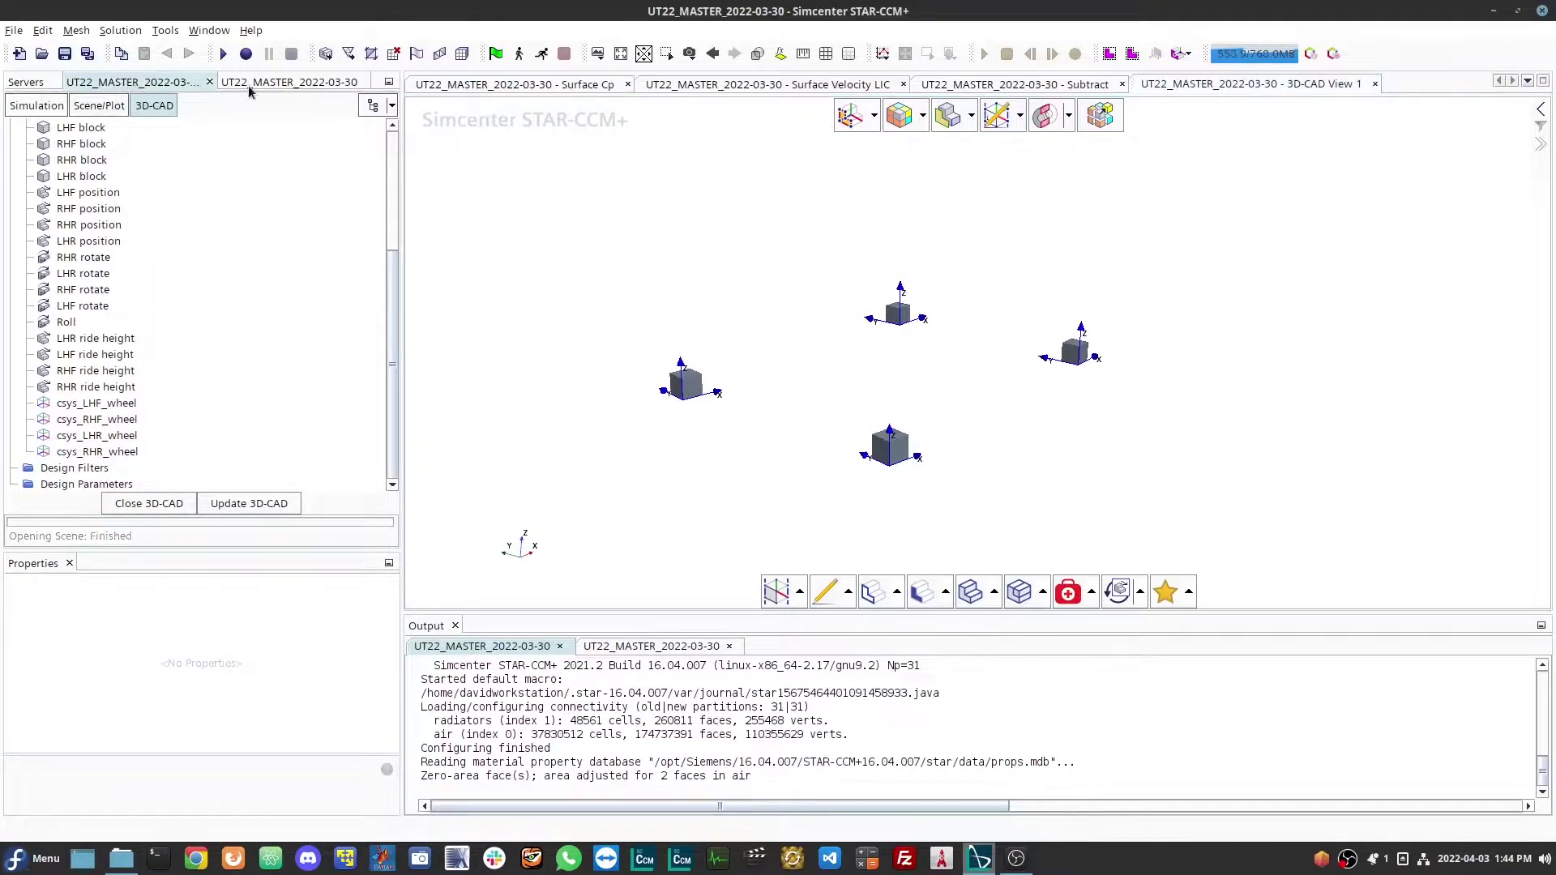
pyautogui.click(246, 86)
pyautogui.click(120, 84)
pyautogui.click(75, 108)
pyautogui.click(40, 110)
pyautogui.scroll(-5, 131, 304)
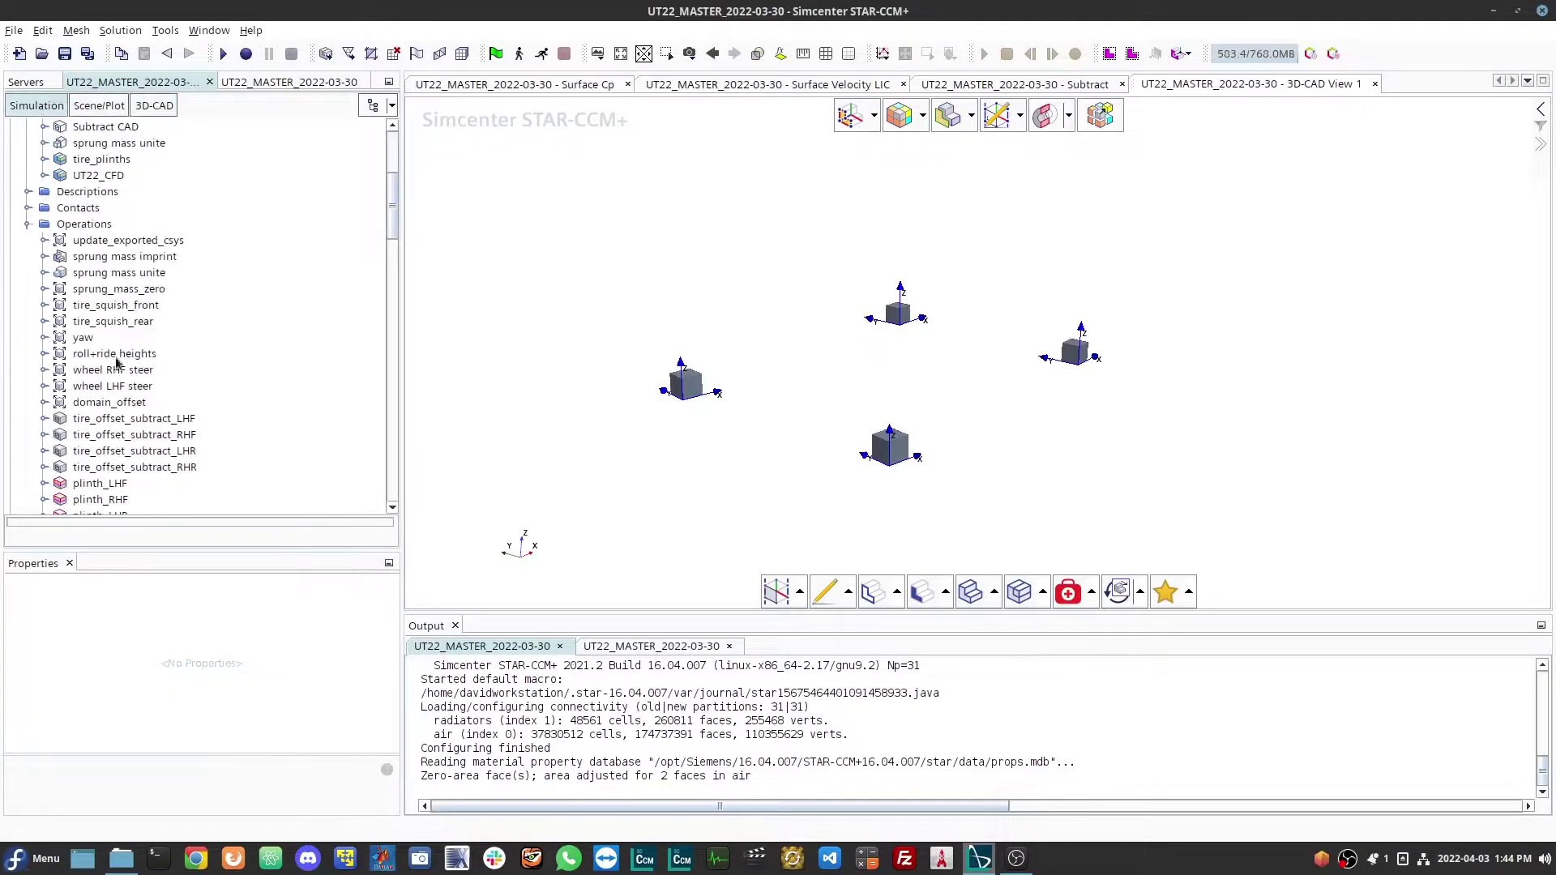
pyautogui.click(316, 81)
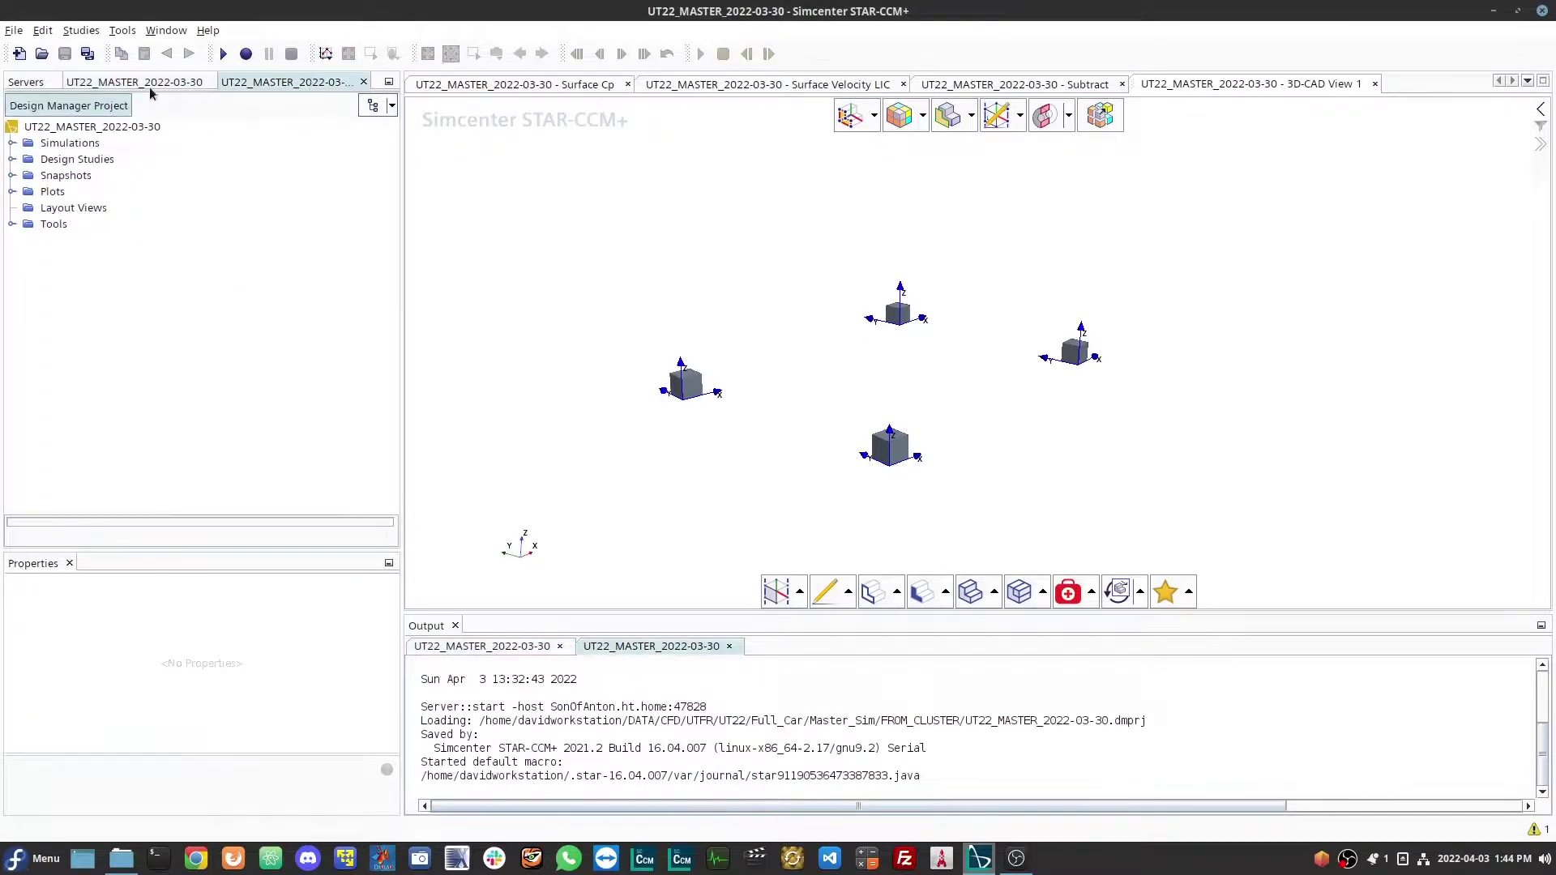
pyautogui.click(176, 85)
pyautogui.click(154, 105)
# Examine the body groups and block features of wheel_csys_blocks alongside the wheel blocks in the 3D-CAD view
pyautogui.scroll(4, 69, 293)
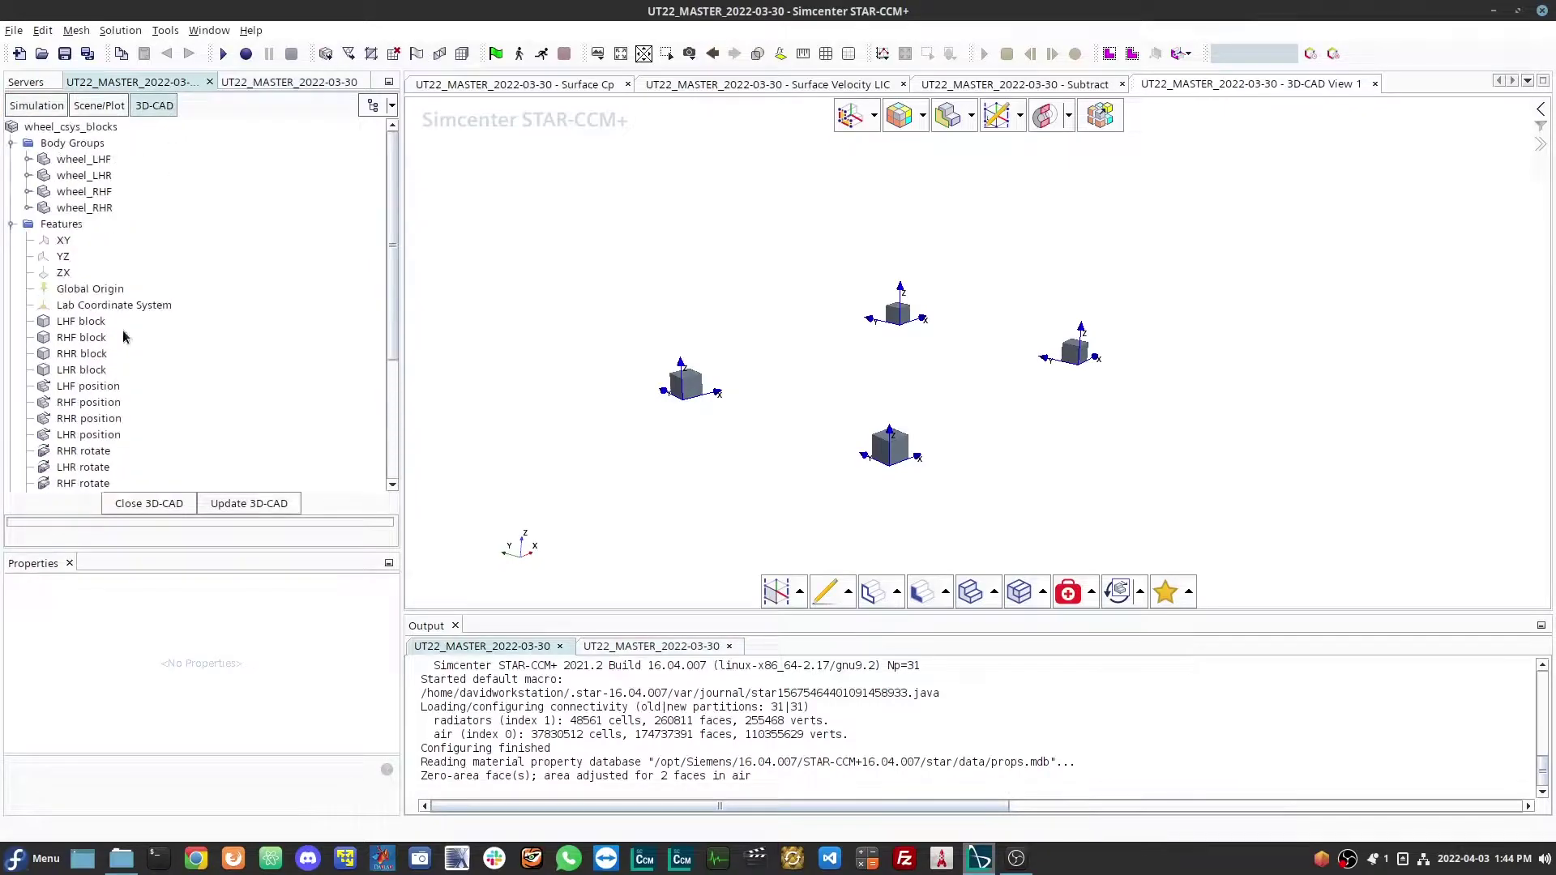
pyautogui.scroll(1, 875, 486)
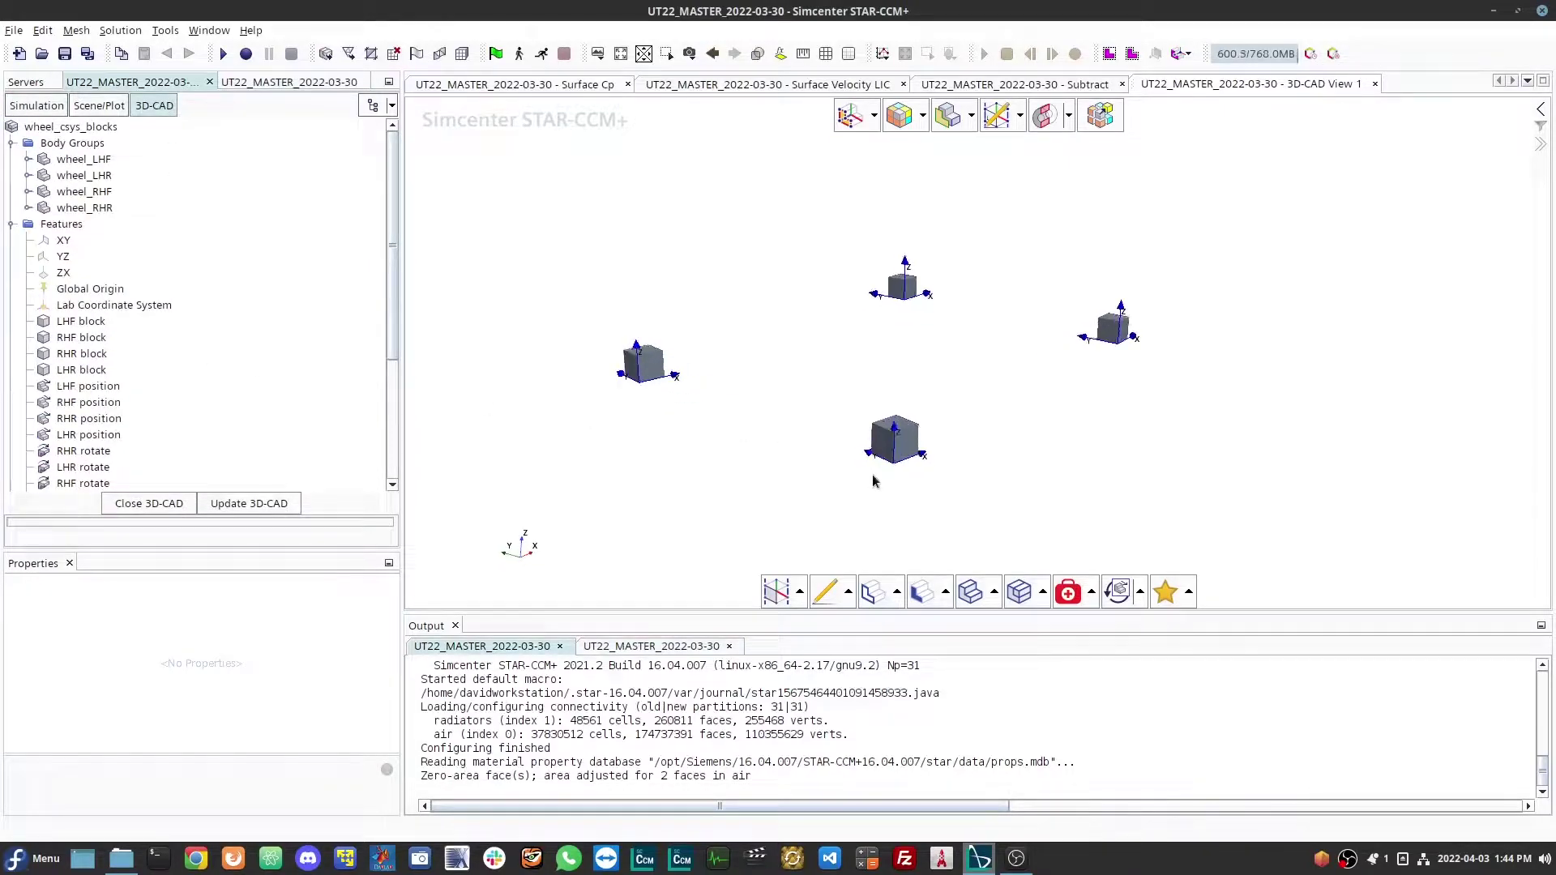
pyautogui.scroll(-6, 154, 336)
pyautogui.scroll(6, 142, 344)
pyautogui.rightClick(49, 229)
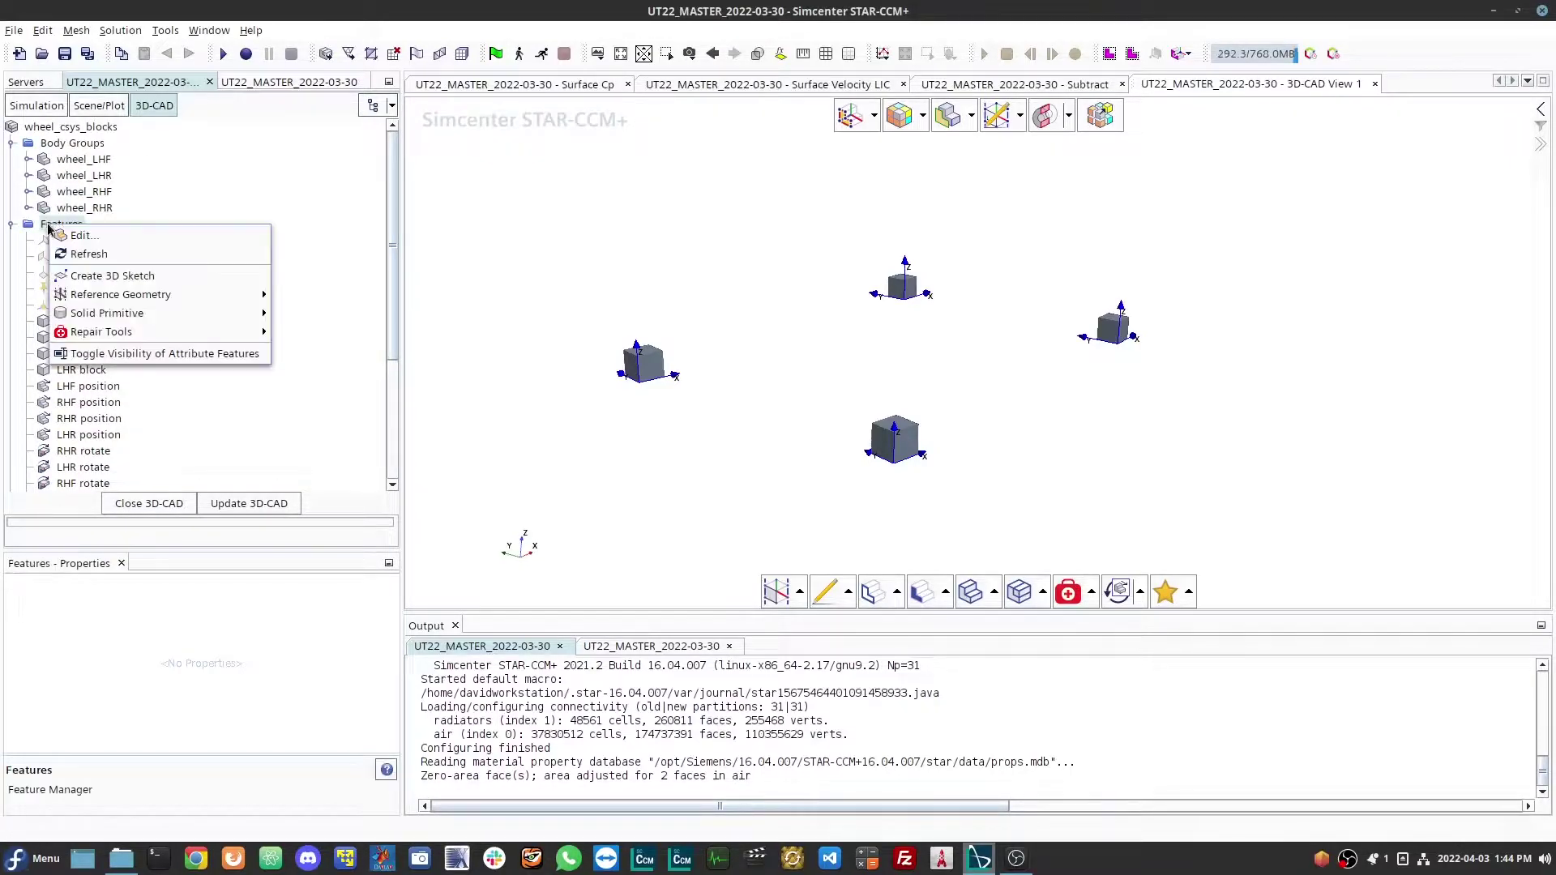
pyautogui.moveTo(101, 300)
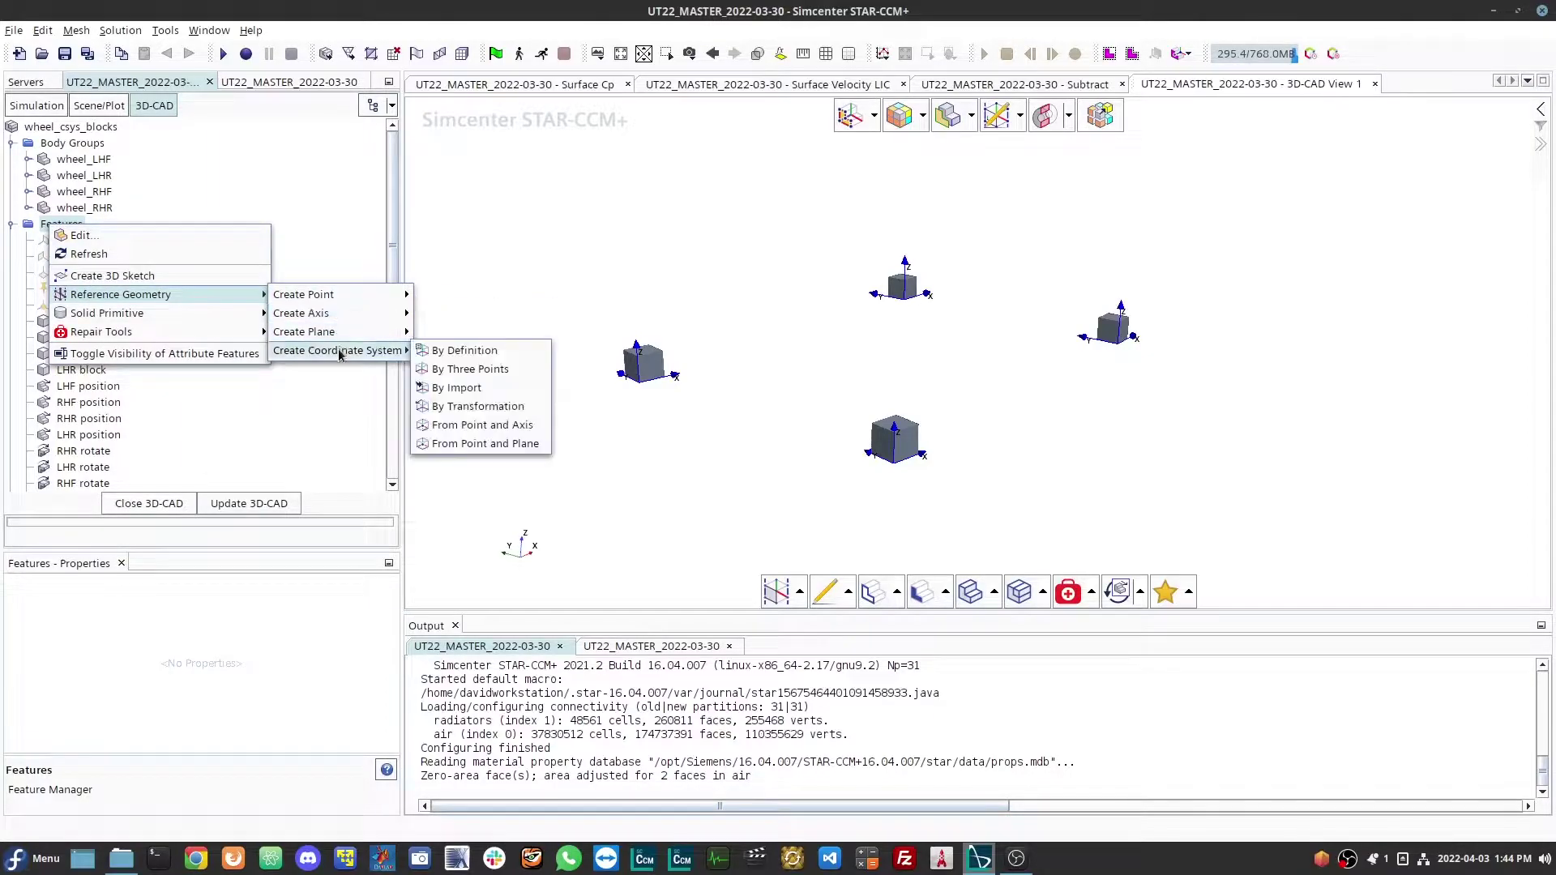
pyautogui.click(445, 364)
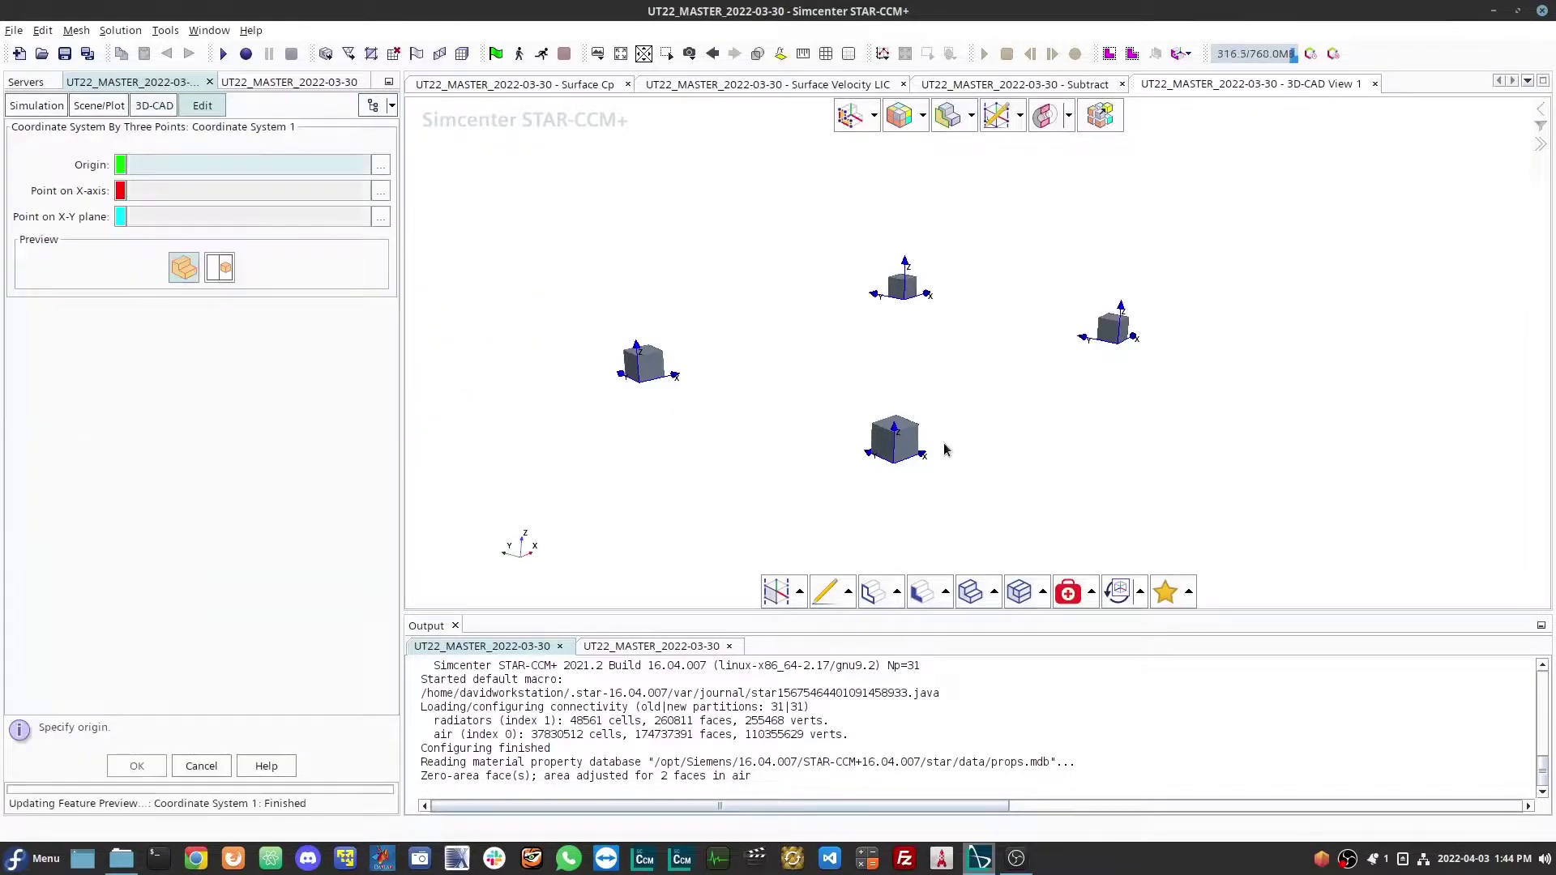
pyautogui.scroll(8, 945, 445)
pyautogui.moveTo(581, 311); pyautogui.dragTo(966, 373, button='right')
pyautogui.scroll(-3, 1015, 369)
pyautogui.moveTo(966, 394); pyautogui.dragTo(975, 309)
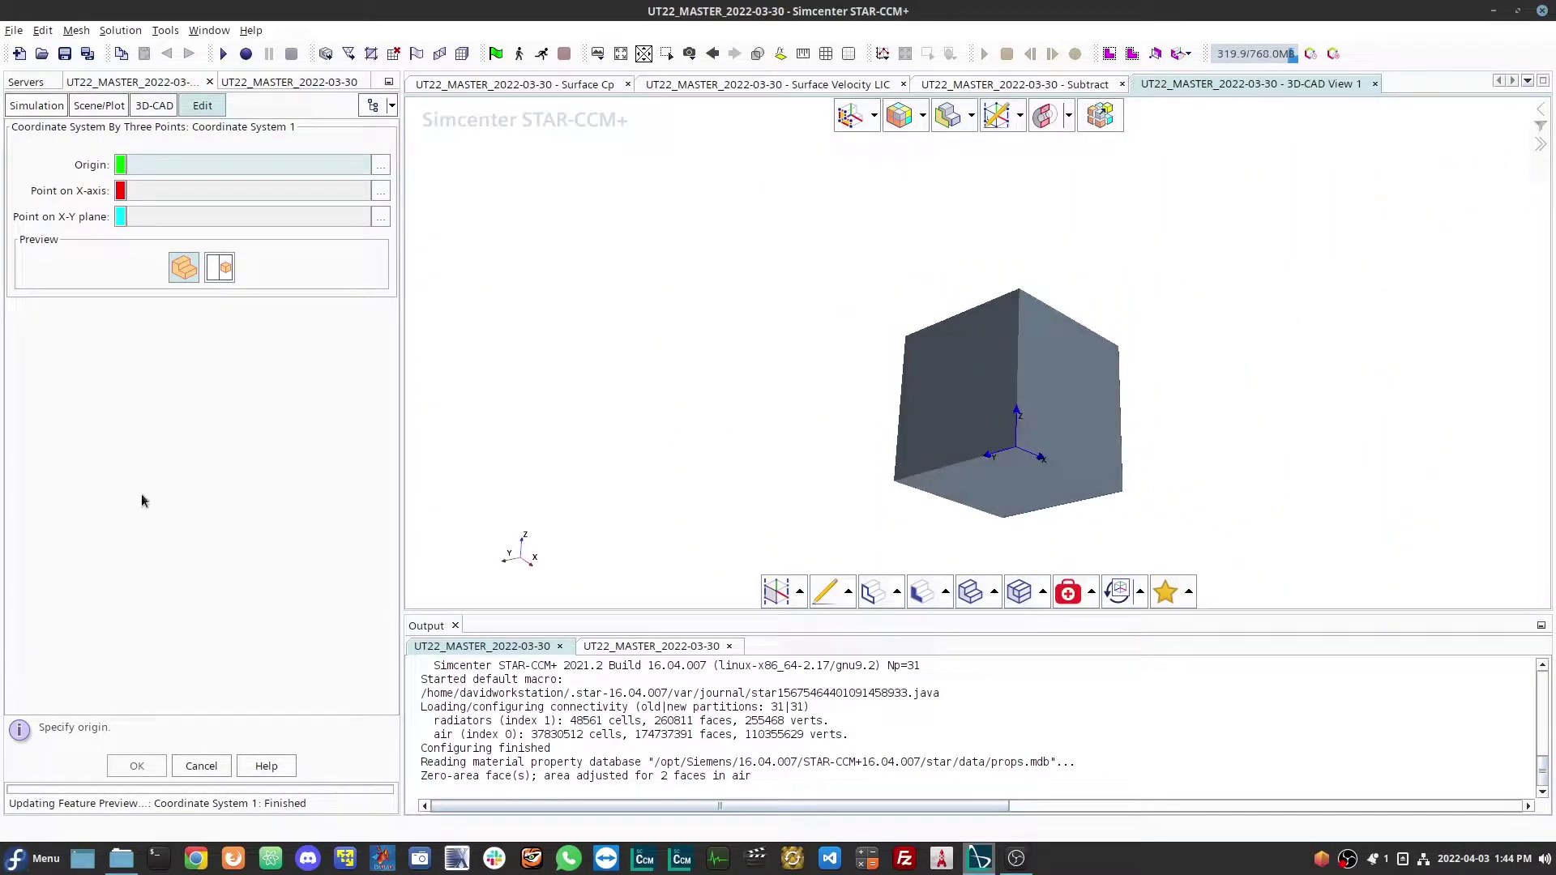
pyautogui.click(201, 766)
# Bring all four wheel blocks back into view and close the 3D-CAD model
pyautogui.moveTo(902, 381); pyautogui.dragTo(846, 370, button='right')
pyautogui.scroll(-6, 839, 437)
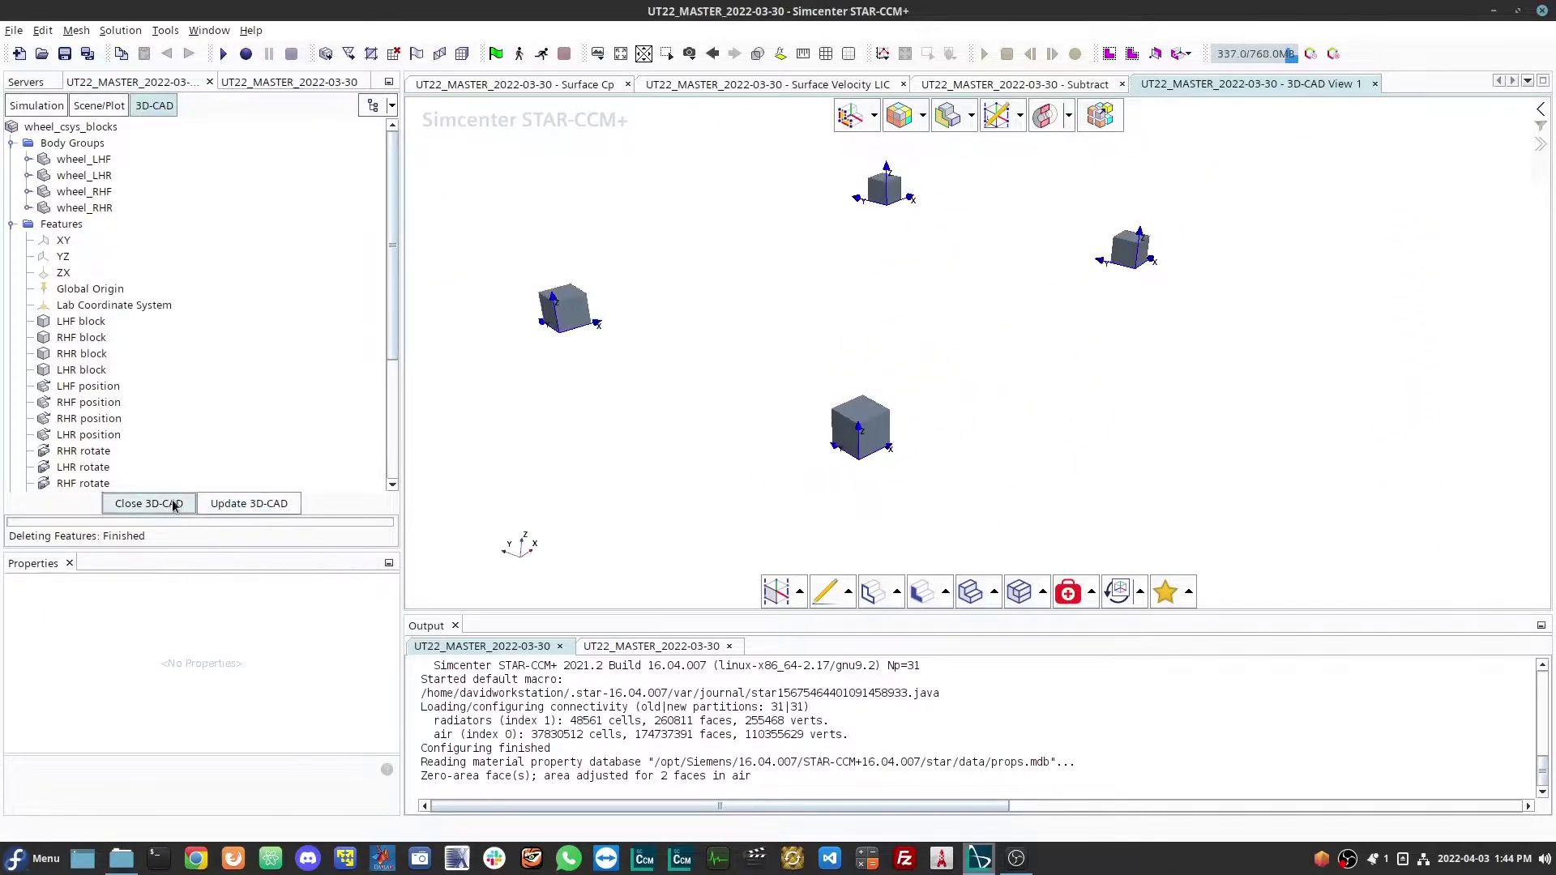
pyautogui.click(148, 503)
# Examine the car within the domain and review the simulation tree from the offset operations down to Scenes
pyautogui.scroll(-1, 166, 438)
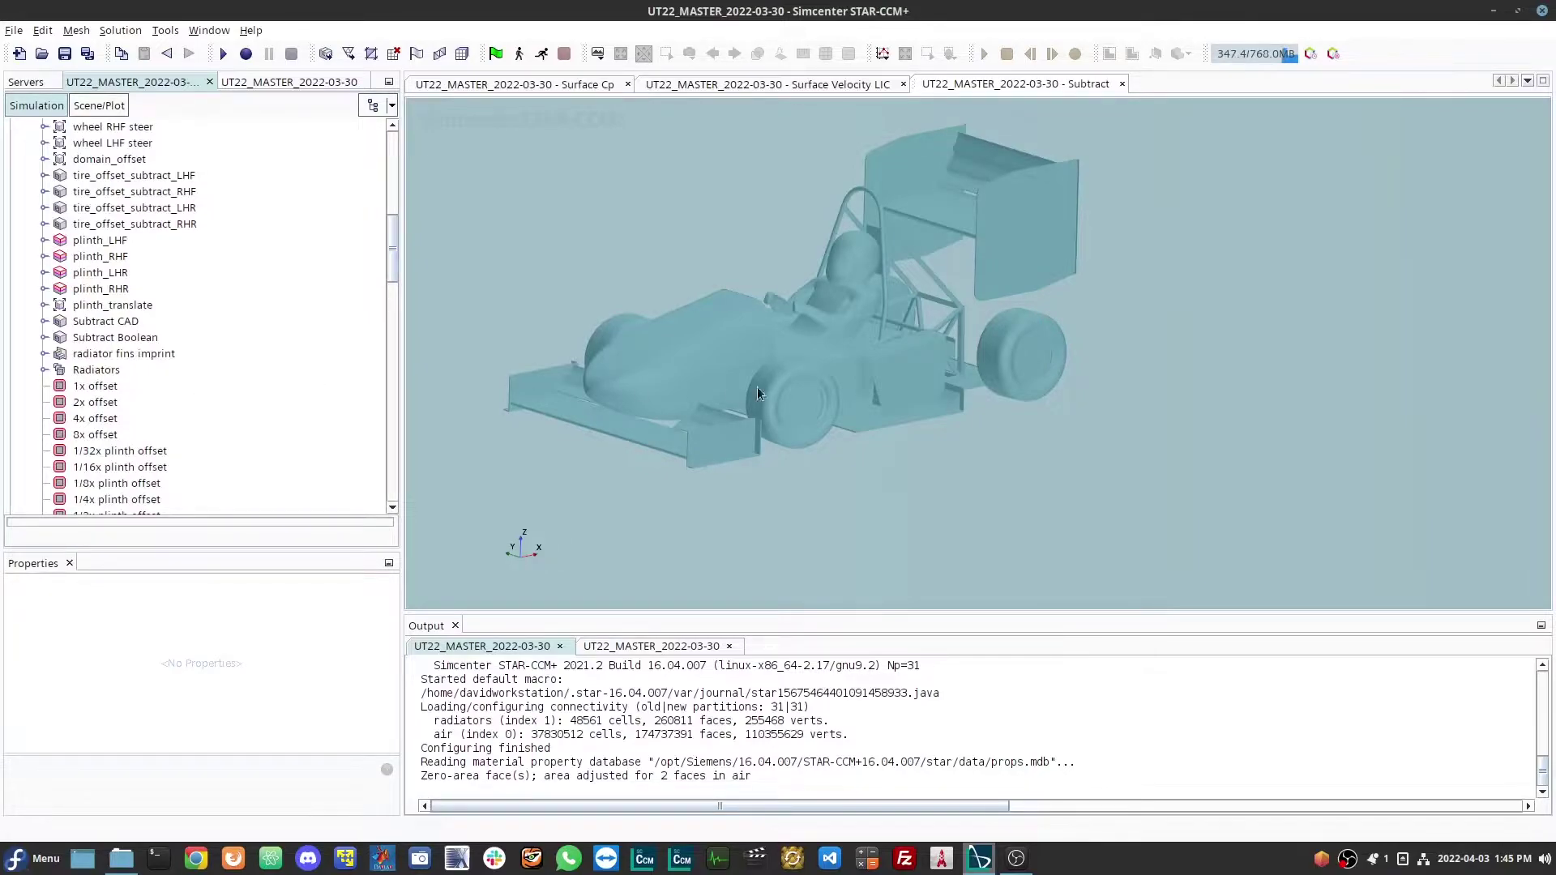
pyautogui.scroll(-4, 782, 357)
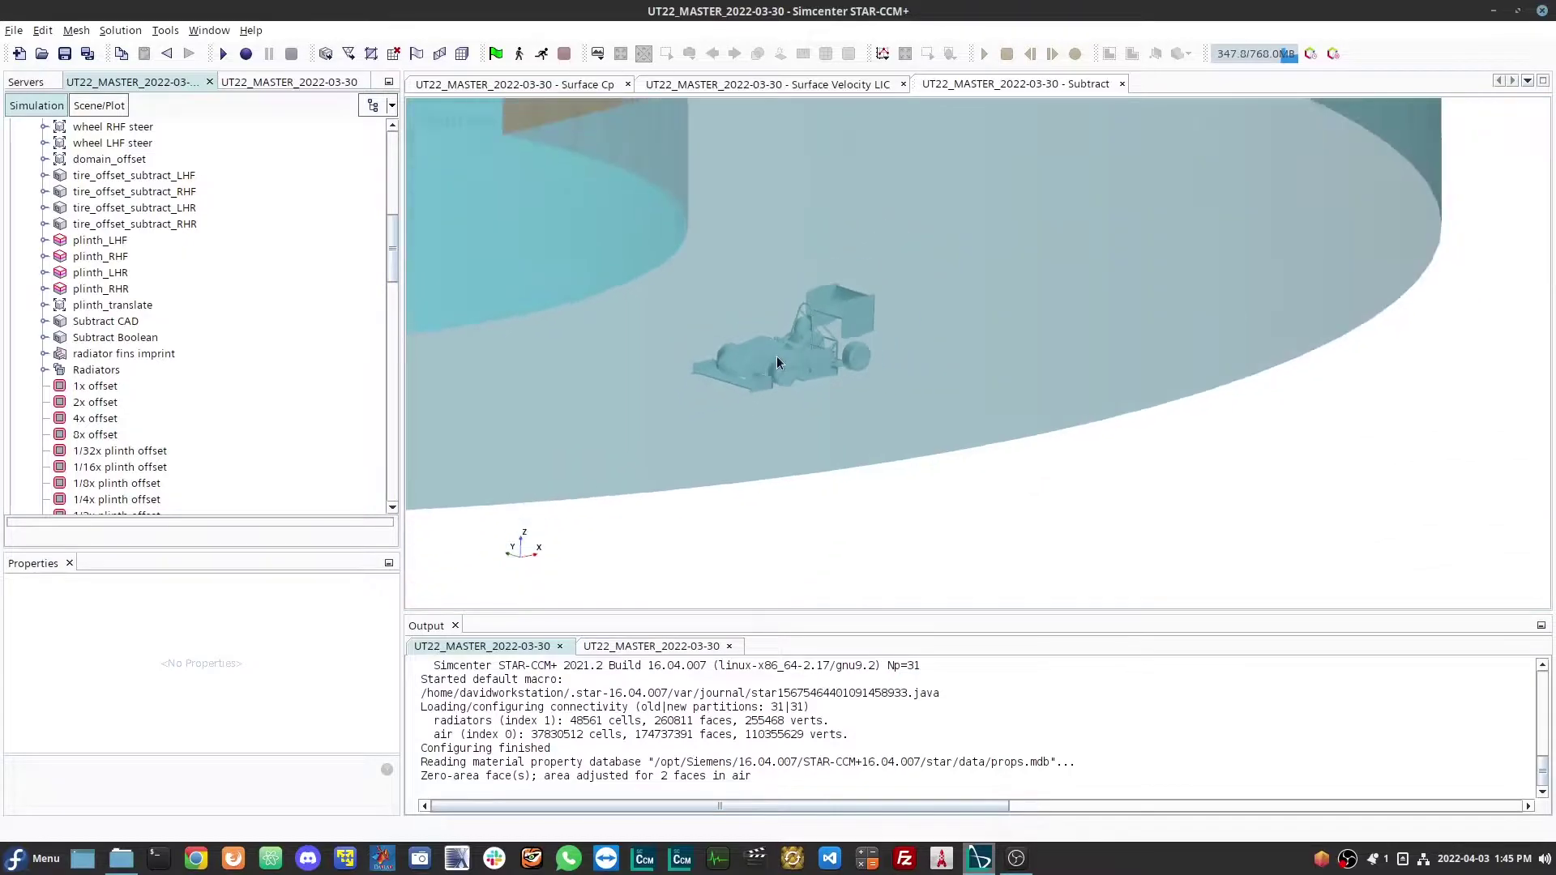
pyautogui.moveTo(777, 356); pyautogui.dragTo(862, 386, button='right')
pyautogui.moveTo(861, 386)
pyautogui.mouseDown()
pyautogui.moveTo(828, 362)
pyautogui.moveTo(817, 385)
pyautogui.mouseUp()
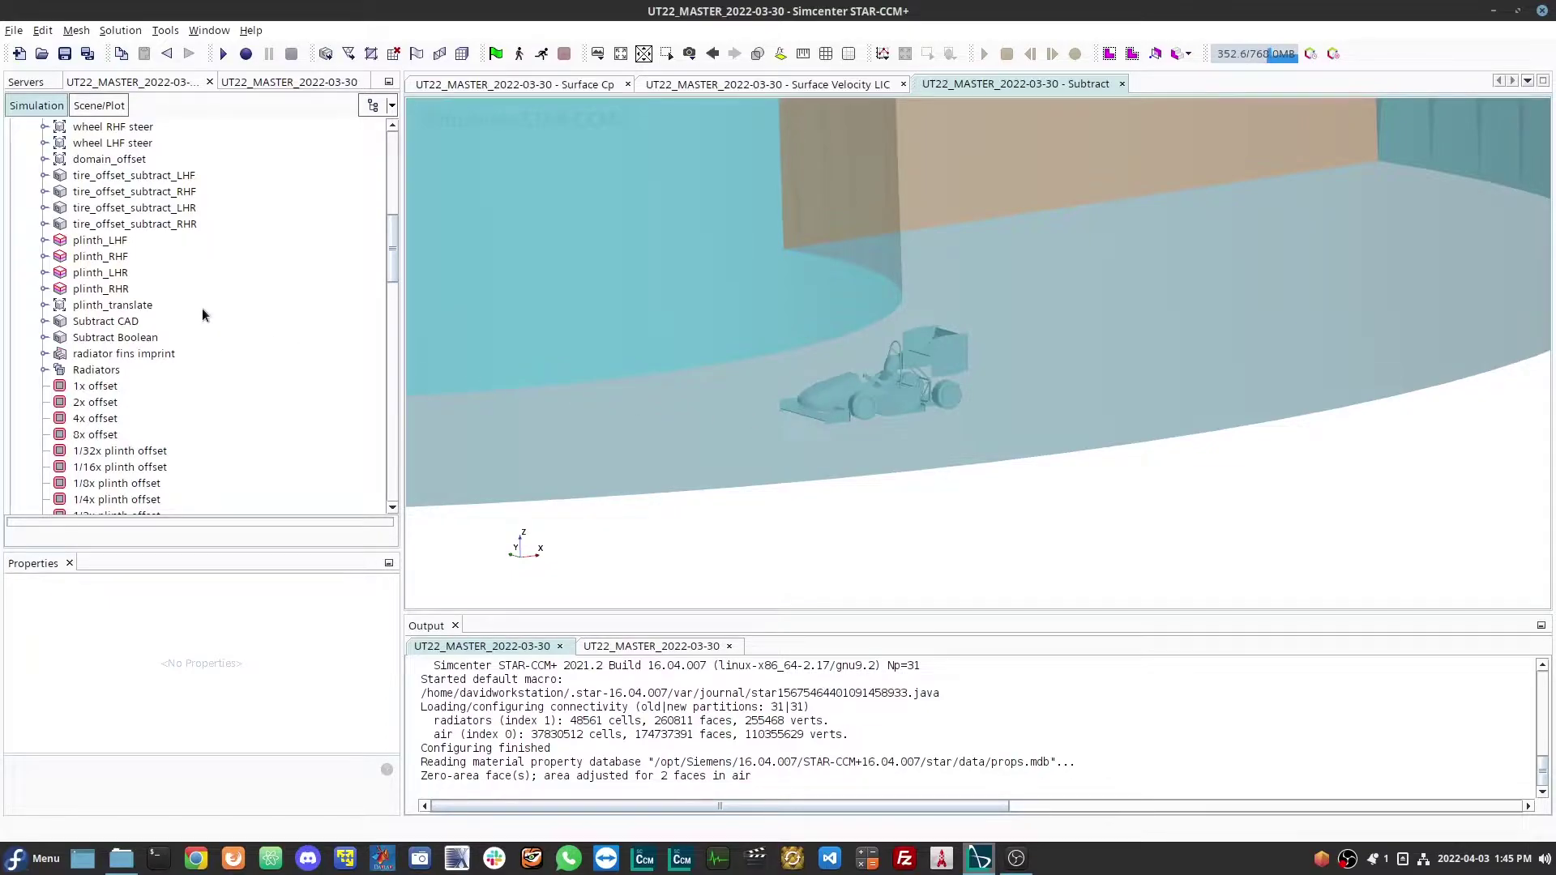
pyautogui.scroll(-4, 191, 328)
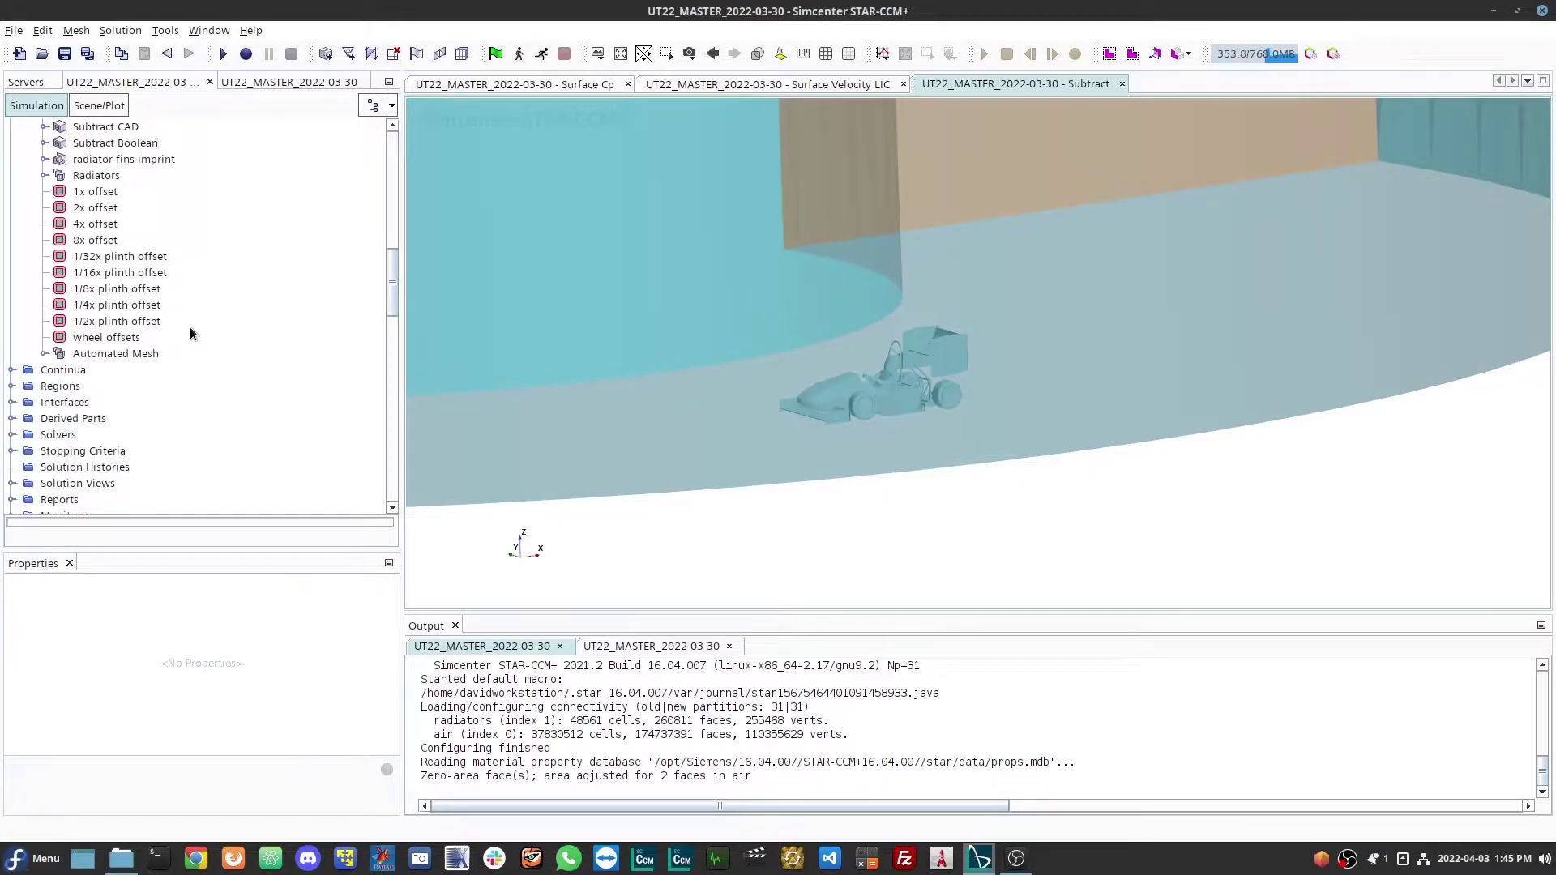
pyautogui.scroll(-3, 190, 328)
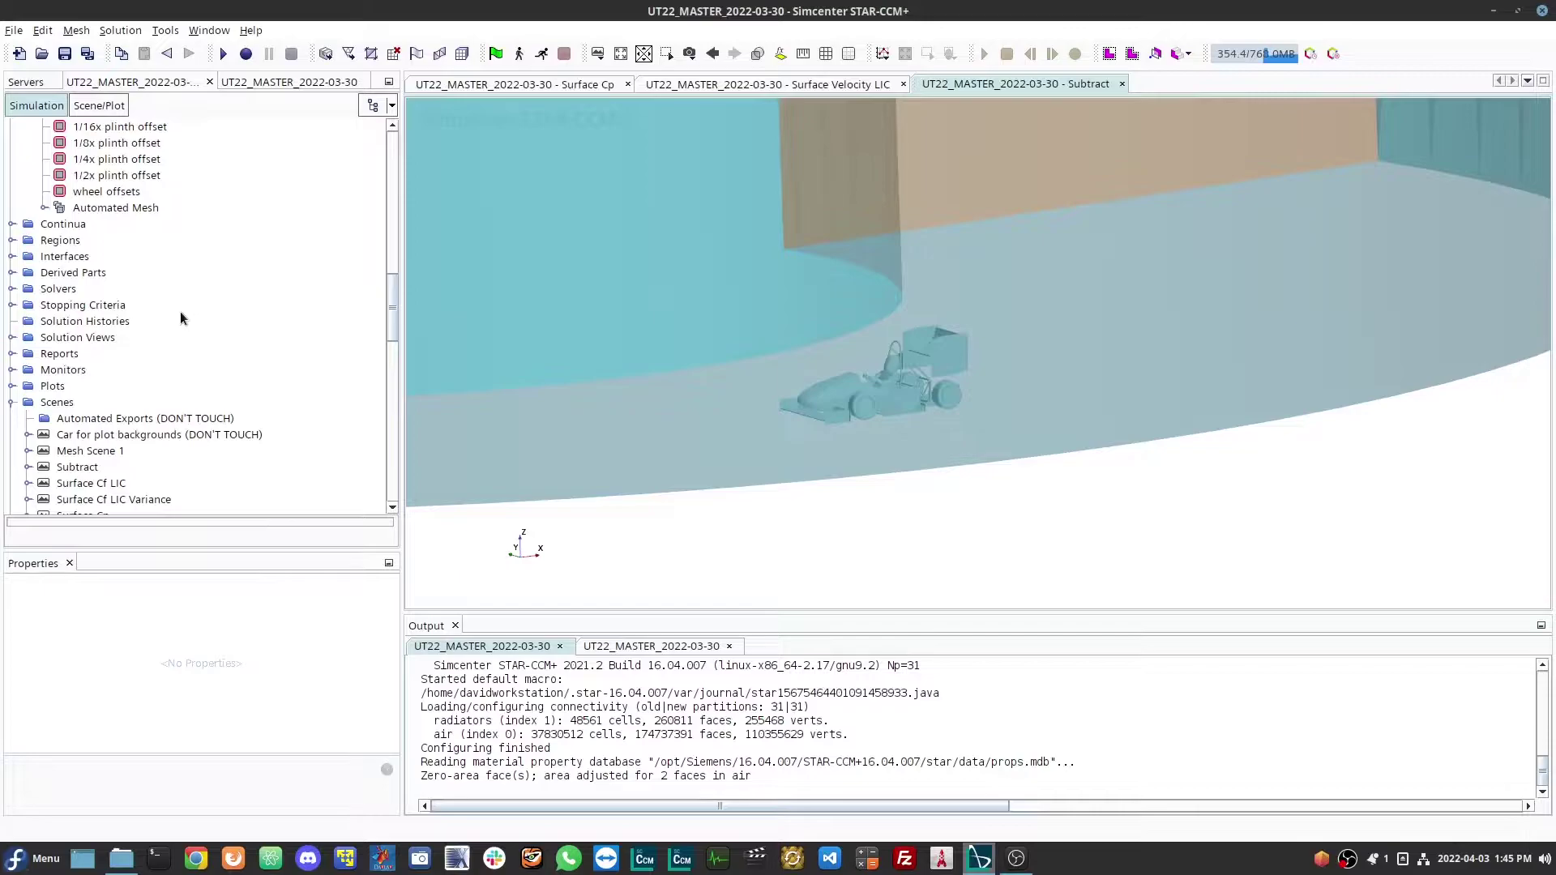
pyautogui.scroll(-1, 153, 353)
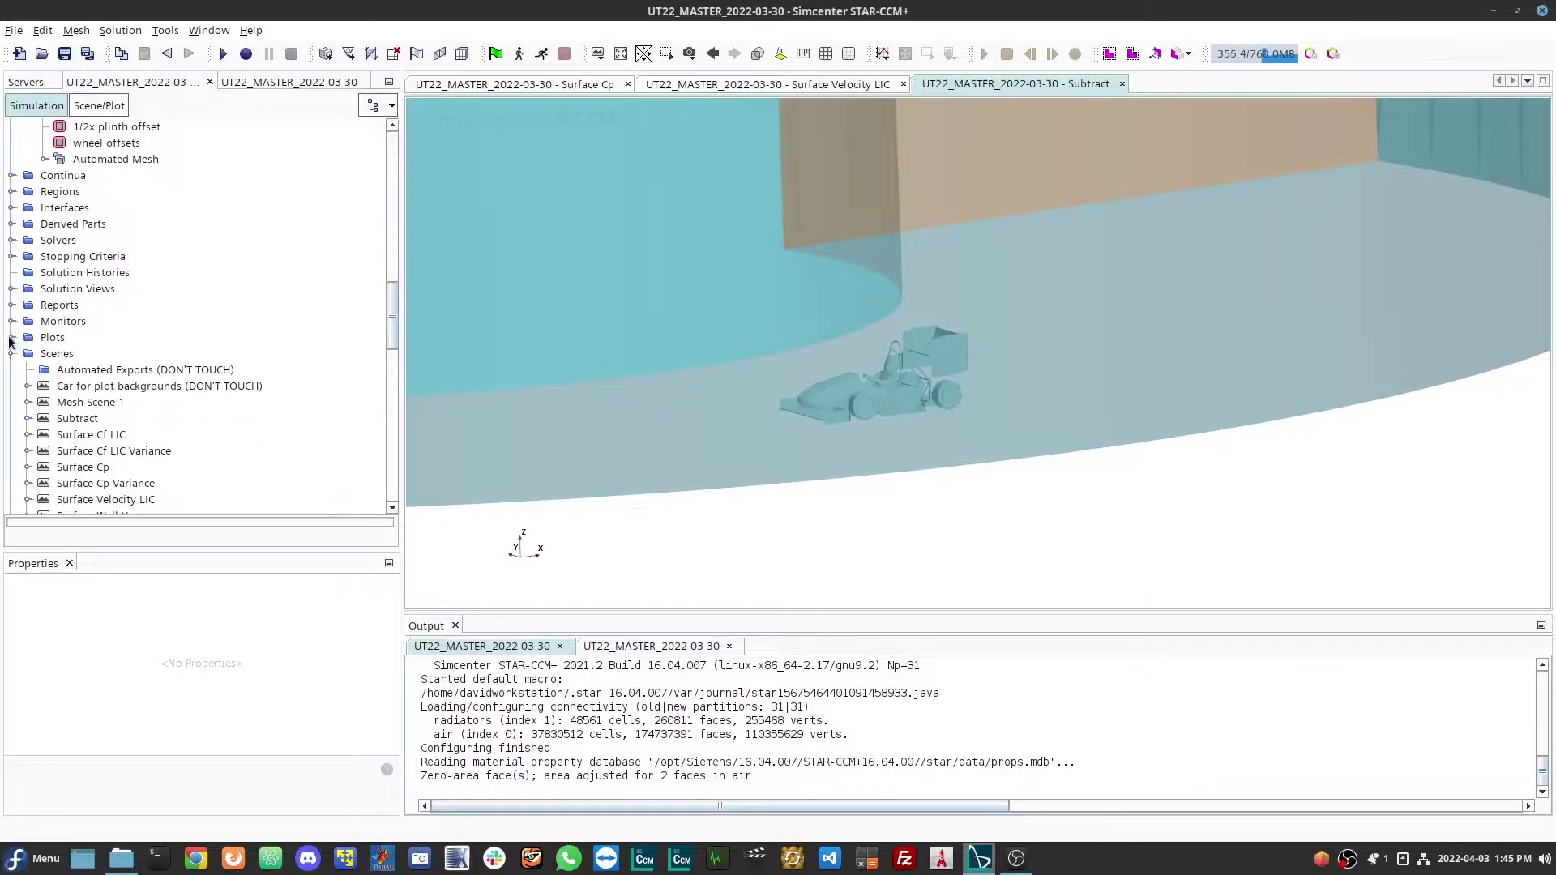
# Expand the Reports and look up the report types available under the User category for a new report
pyautogui.click(12, 306)
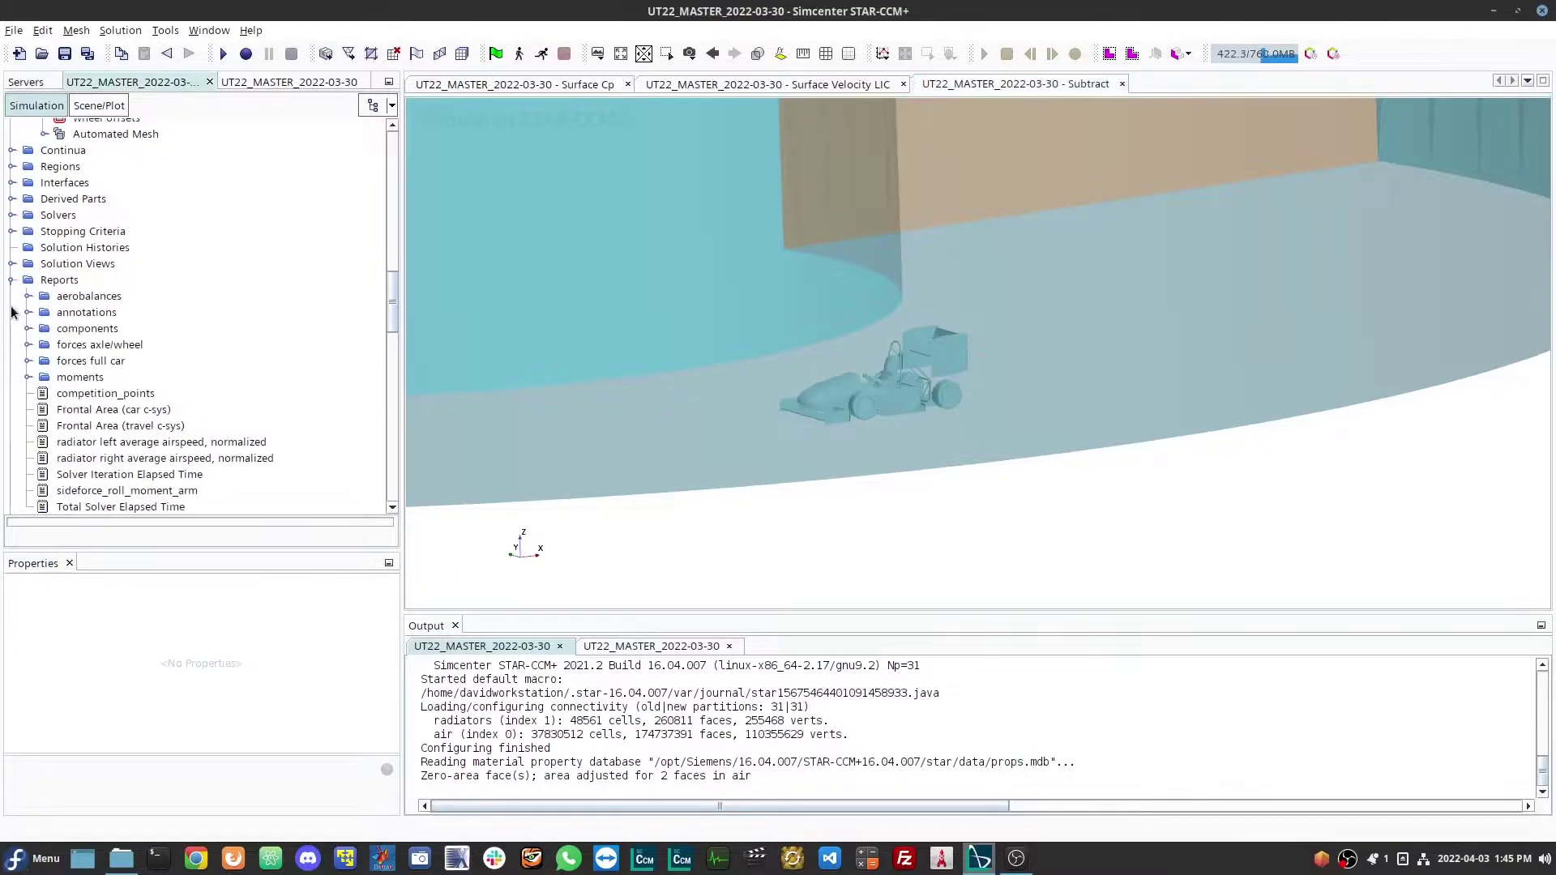
pyautogui.rightClick(51, 282)
pyautogui.moveTo(183, 290)
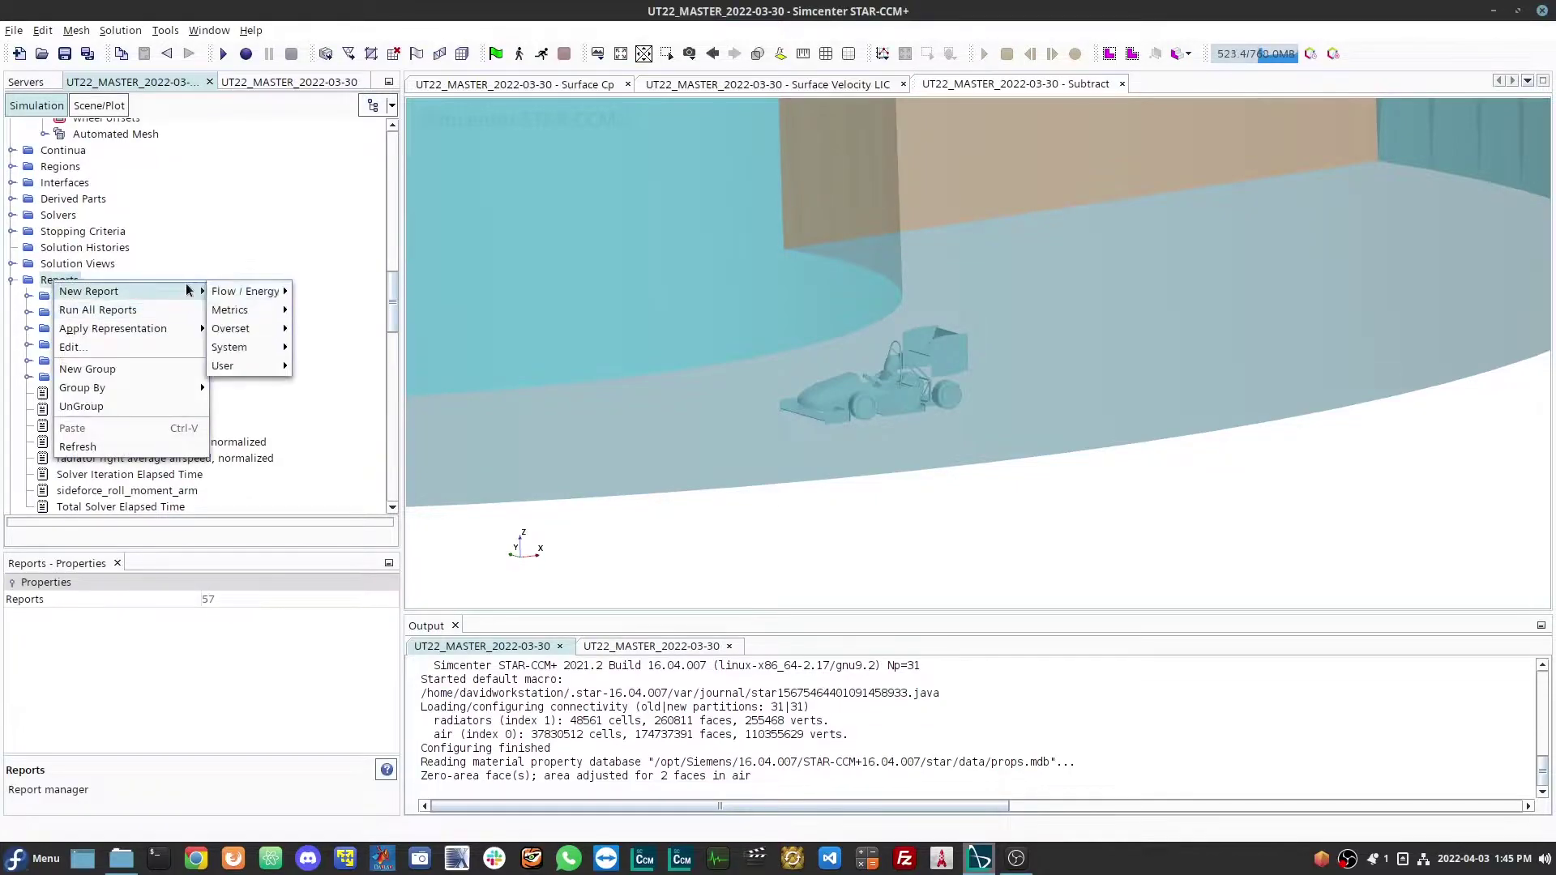
pyautogui.moveTo(248, 367)
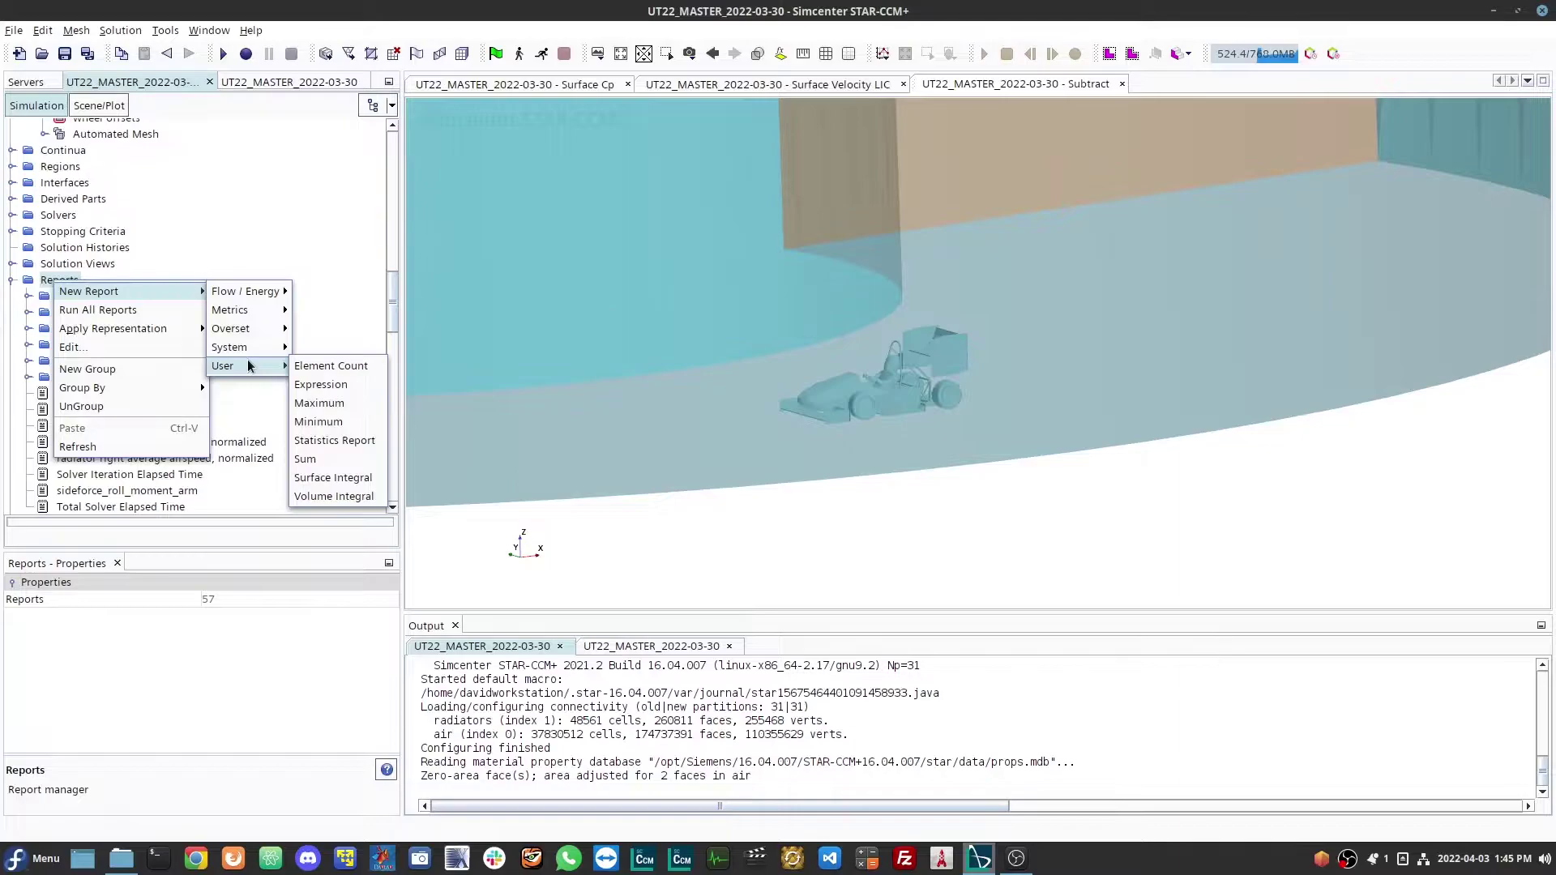
pyautogui.click(334, 310)
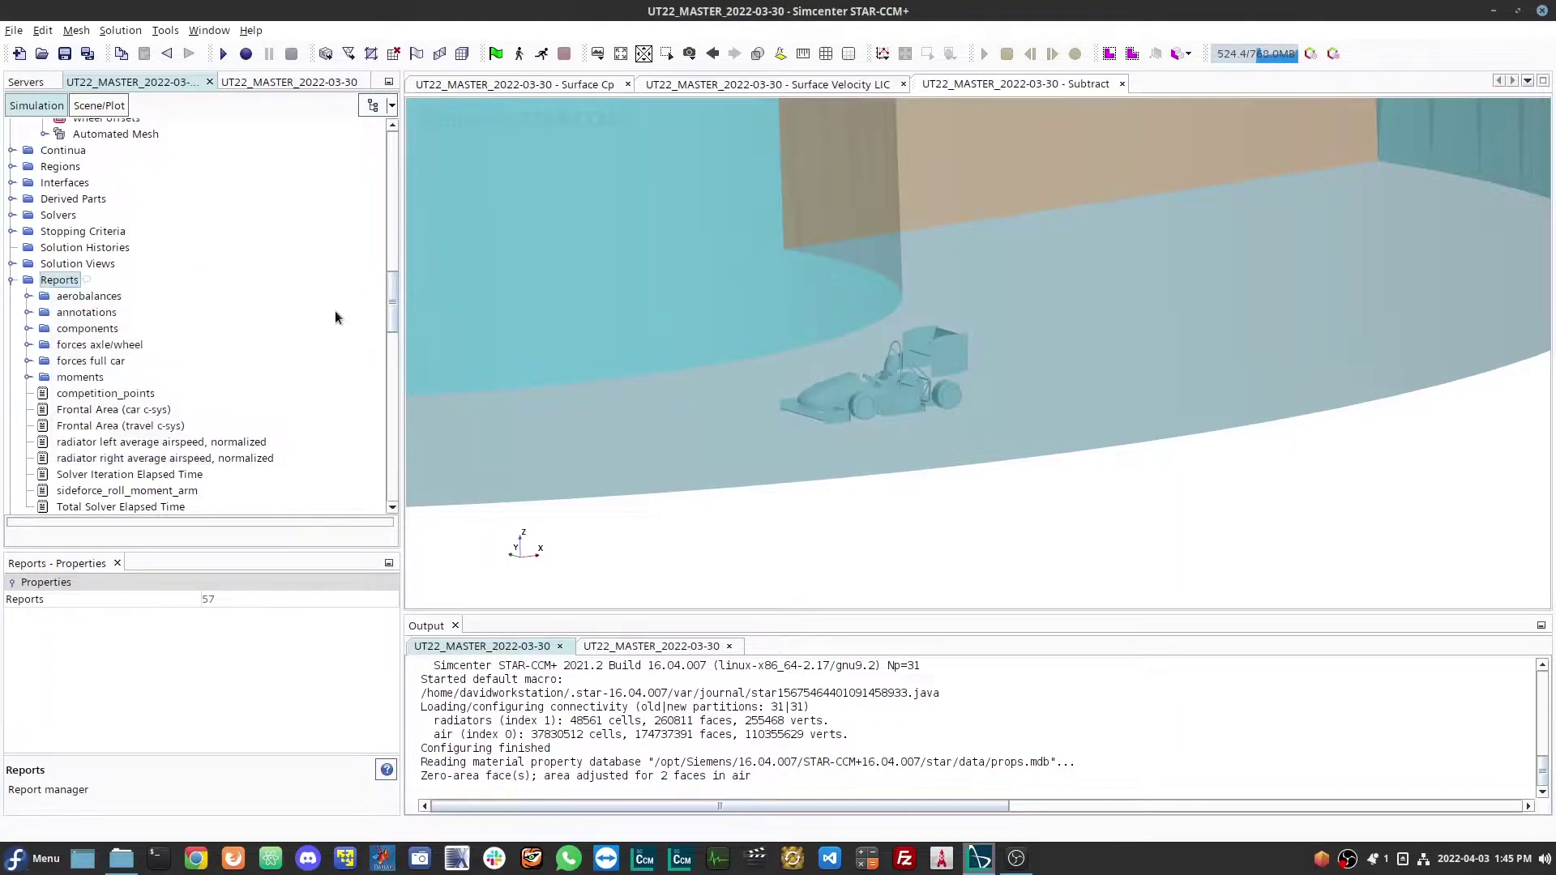
# Review the report groups, looking into forces axle/wheel and expanding forces full car
pyautogui.scroll(-2, 159, 264)
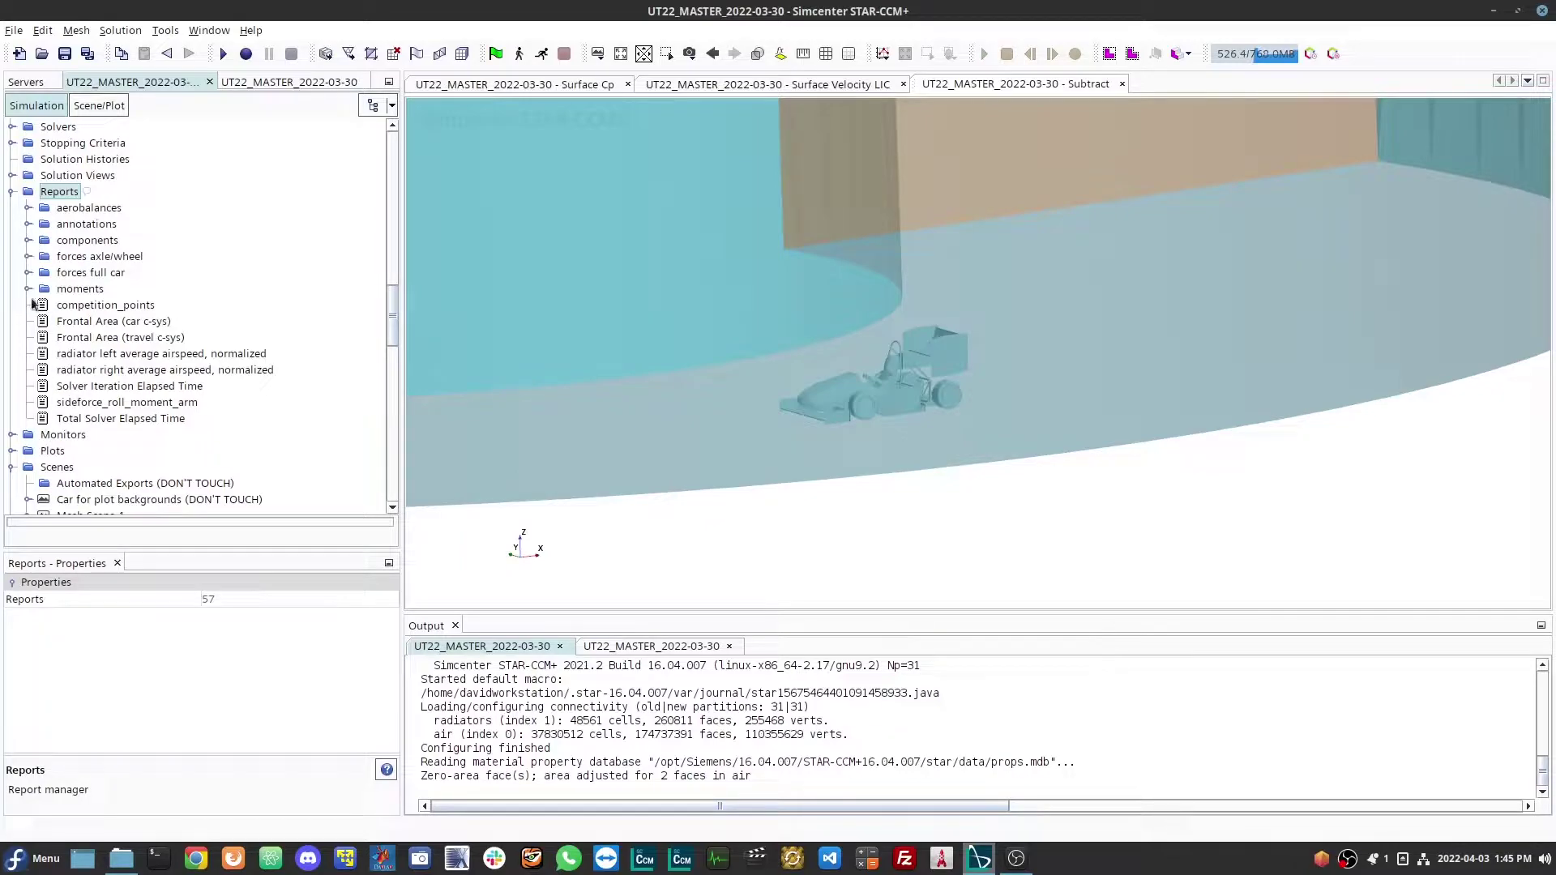
pyautogui.click(28, 257)
pyautogui.click(29, 257)
pyautogui.click(28, 257)
pyautogui.click(28, 257)
pyautogui.click(29, 273)
# Inspect the CdA_mean statistics report and the sample start event of its All samples policy
pyautogui.click(79, 305)
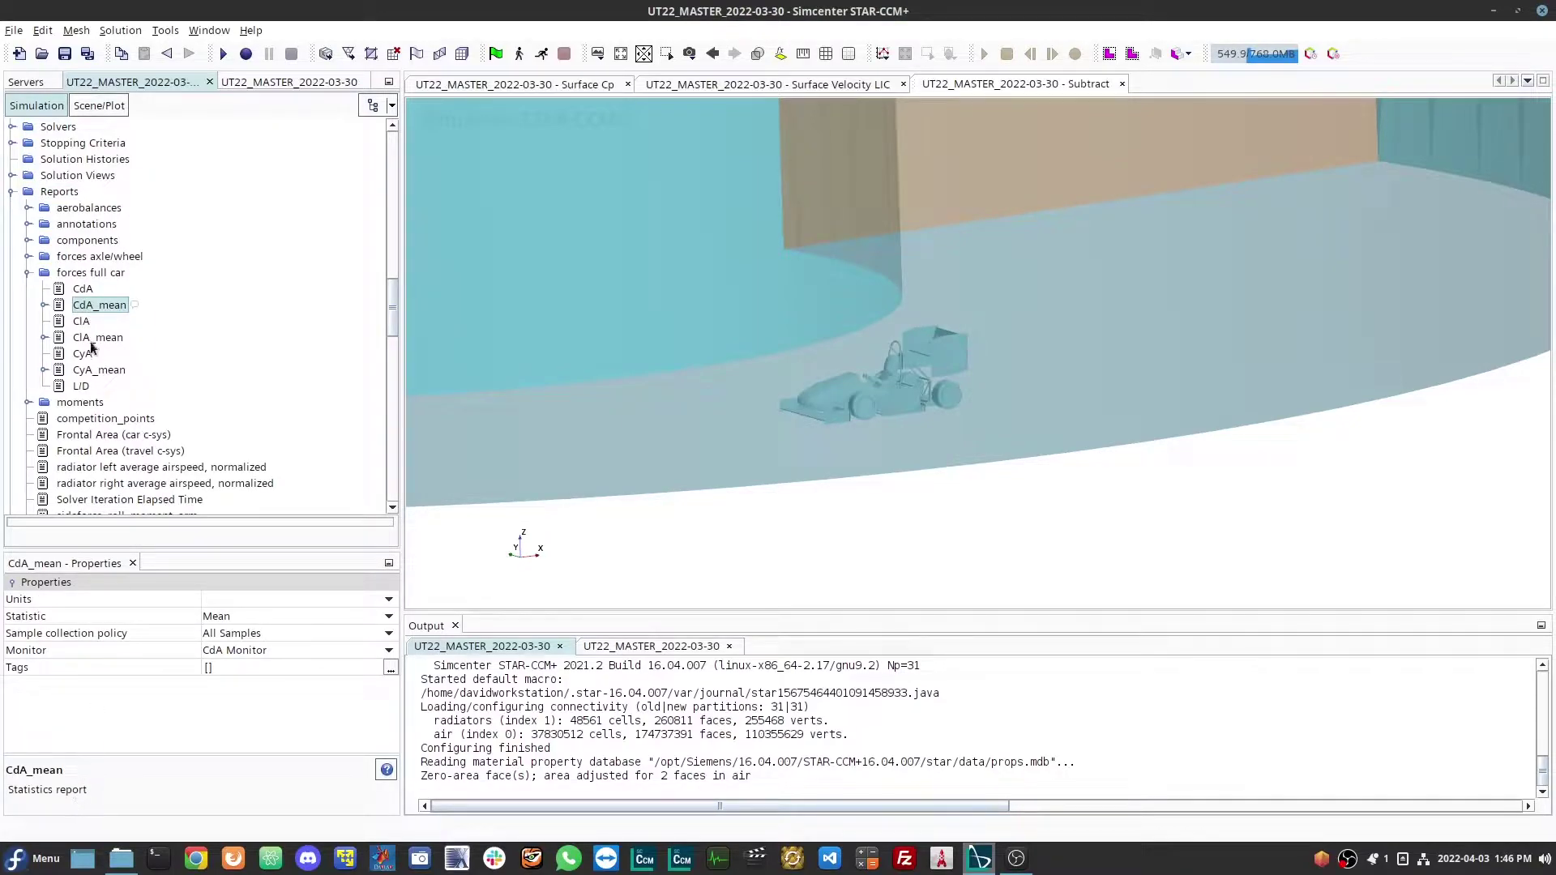
pyautogui.click(43, 306)
pyautogui.click(91, 321)
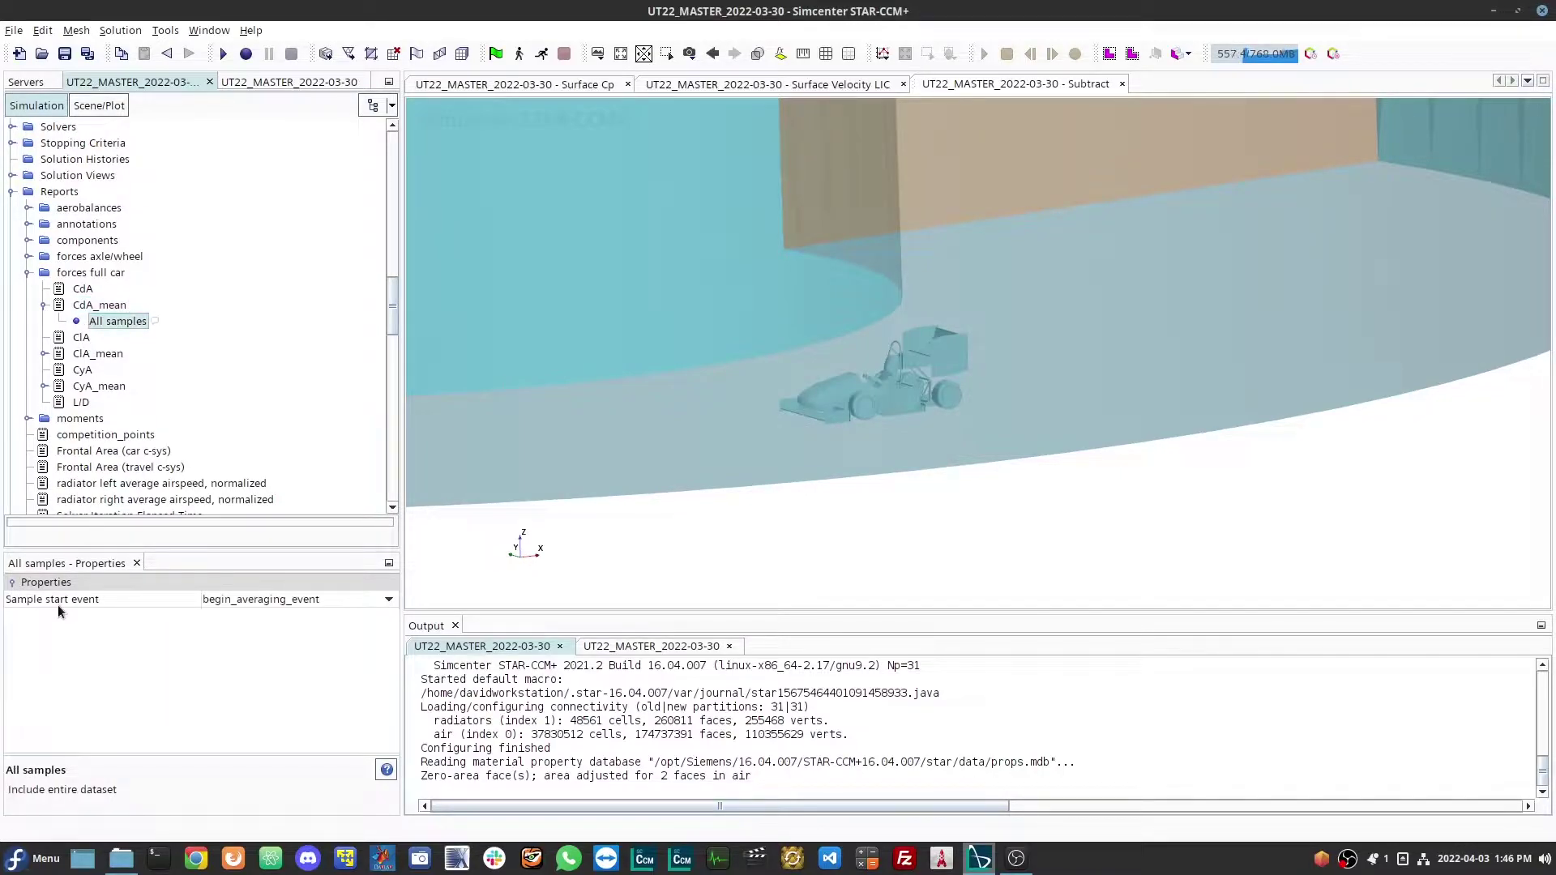
pyautogui.moveTo(55, 606)
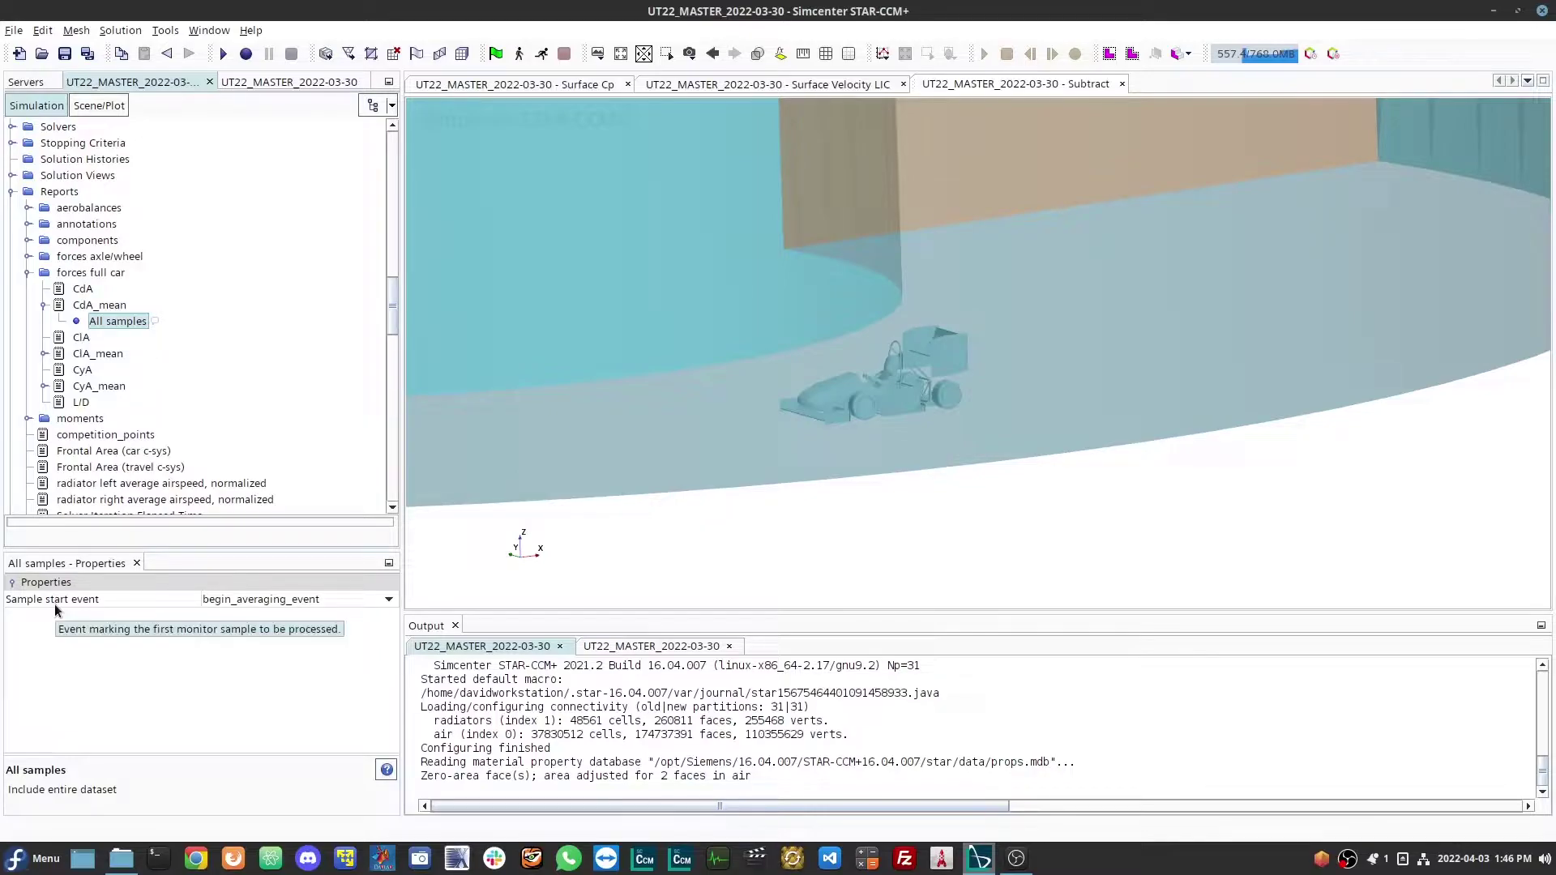
# Expand the Update Events and inspect the properties of averaging_collection_event and begin_averaging_event
pyautogui.moveTo(392, 308); pyautogui.dragTo(389, 473)
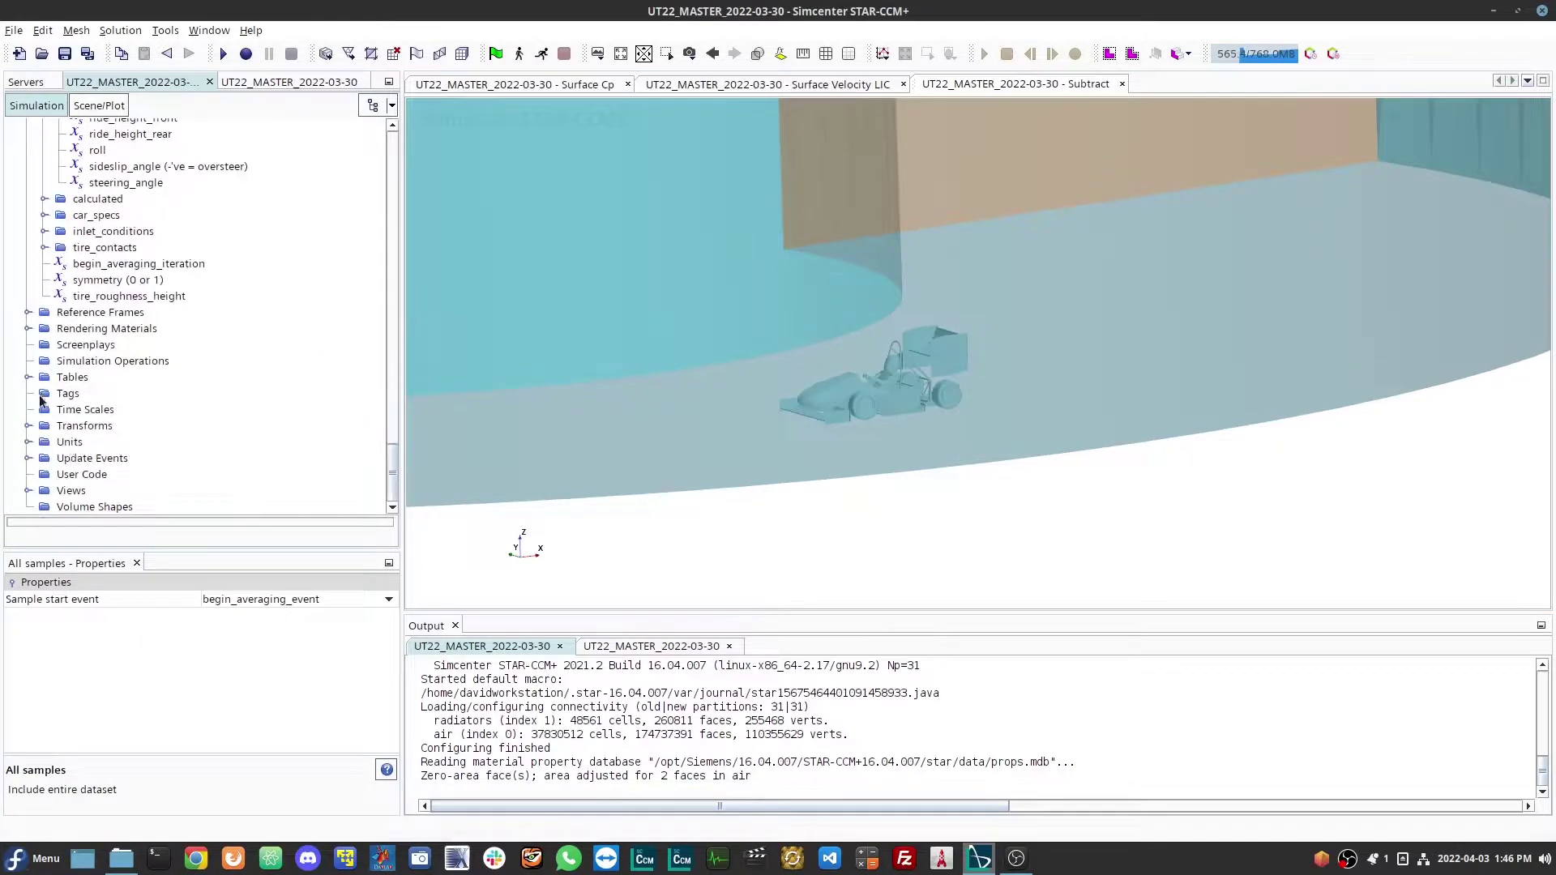
pyautogui.click(28, 459)
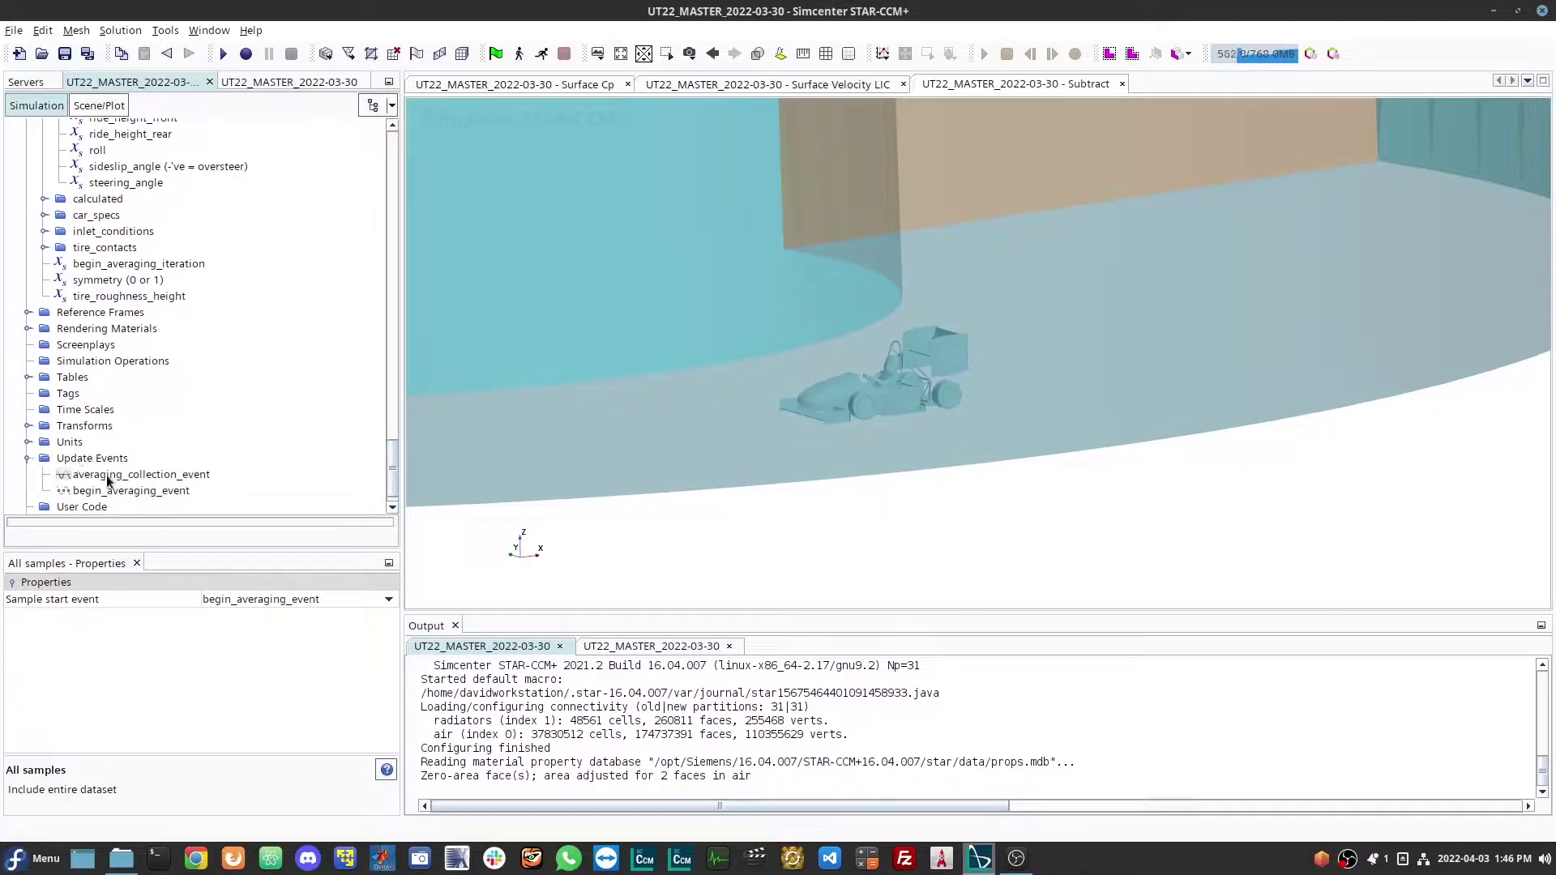
pyautogui.click(129, 475)
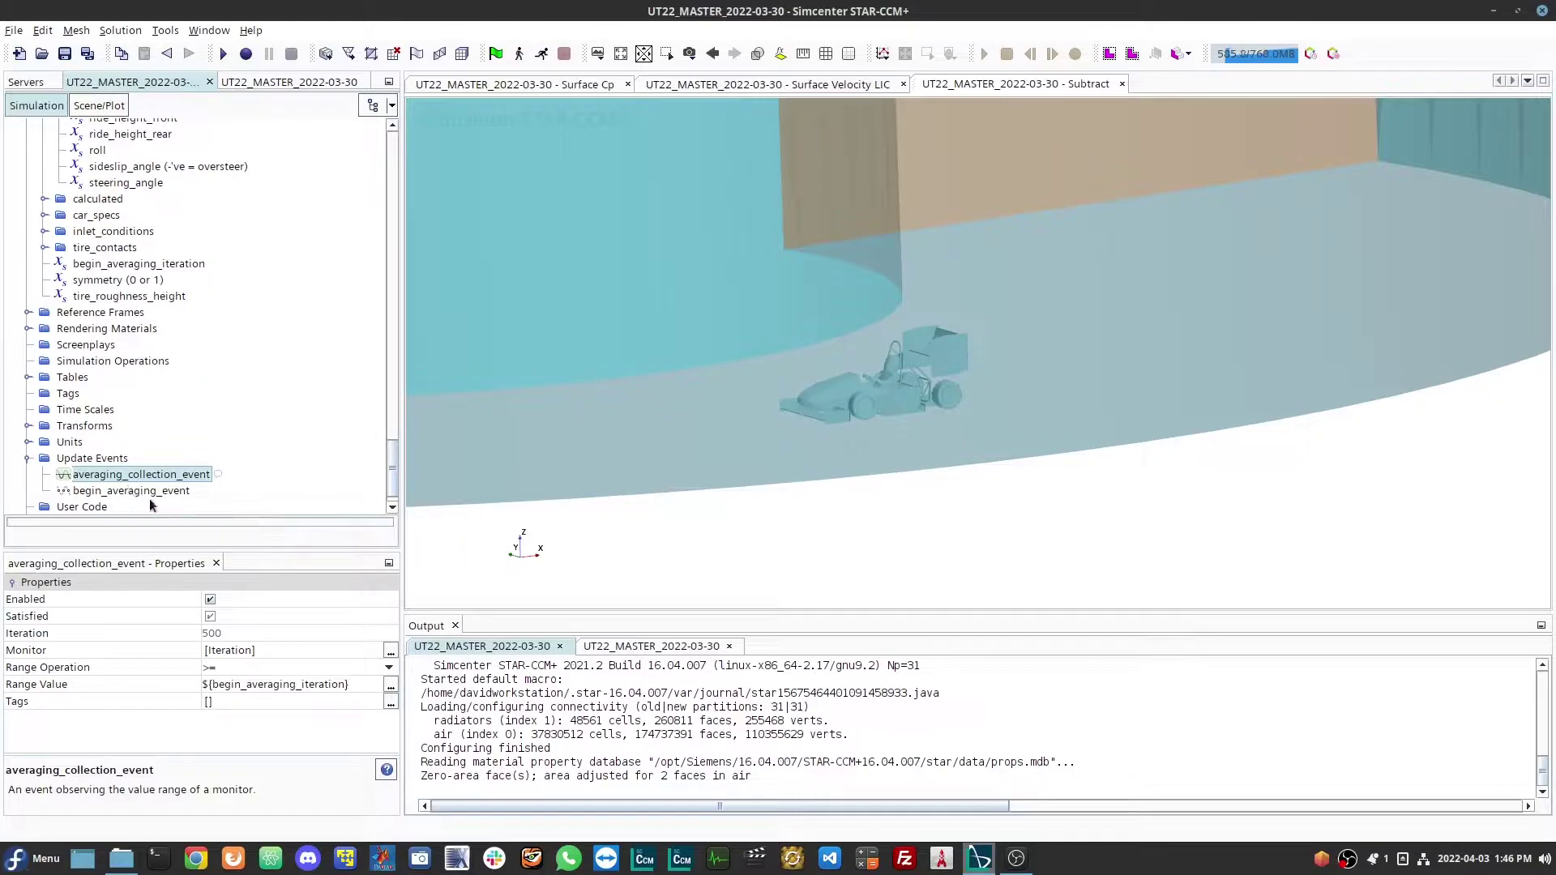
pyautogui.click(115, 491)
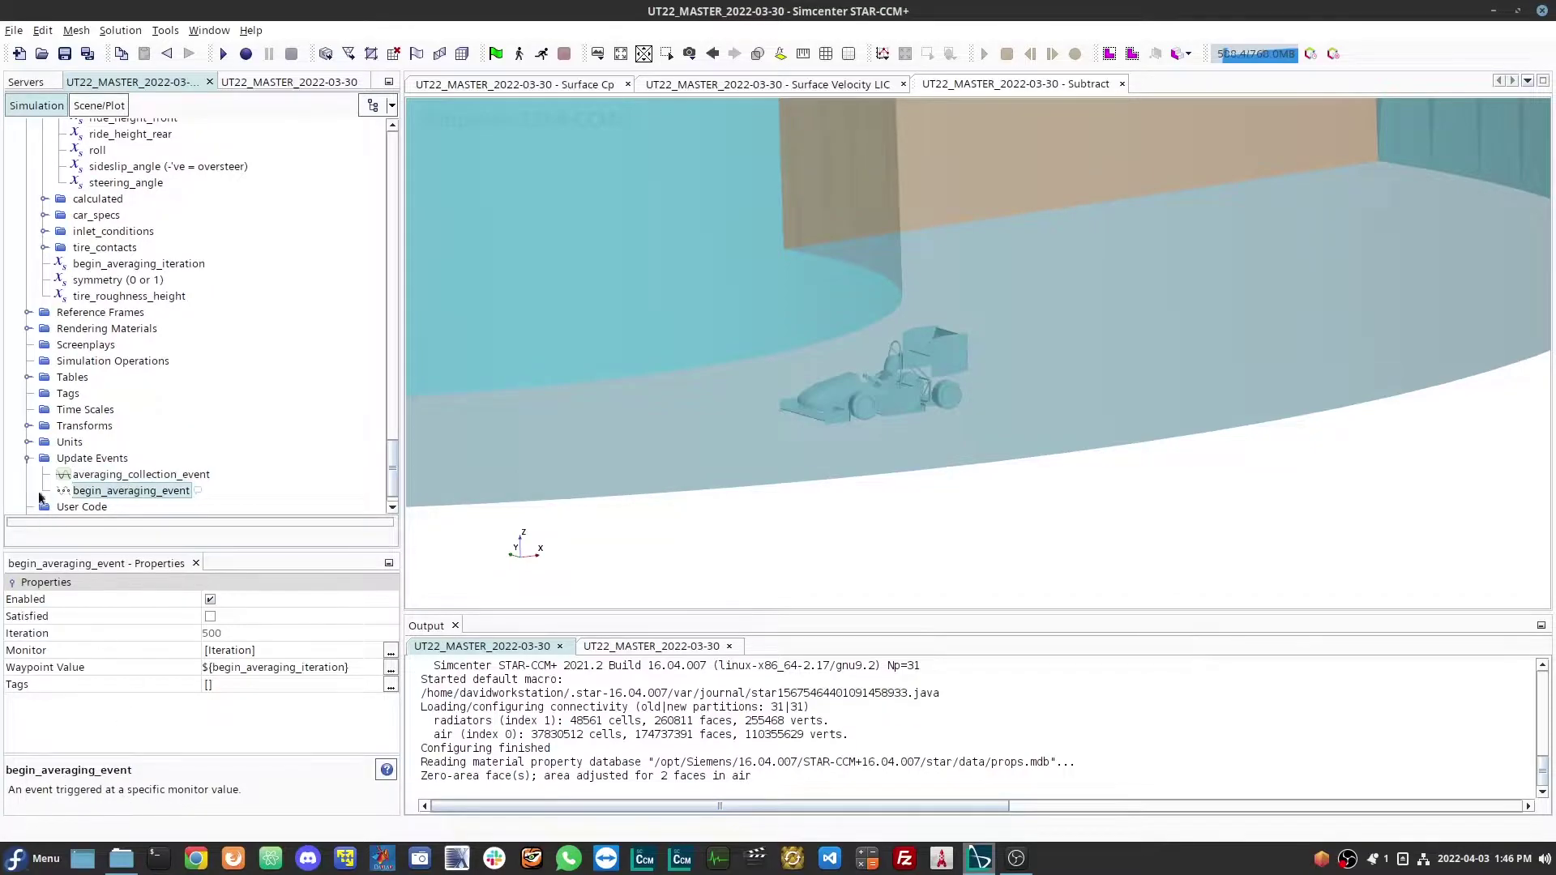
pyautogui.press('Up')
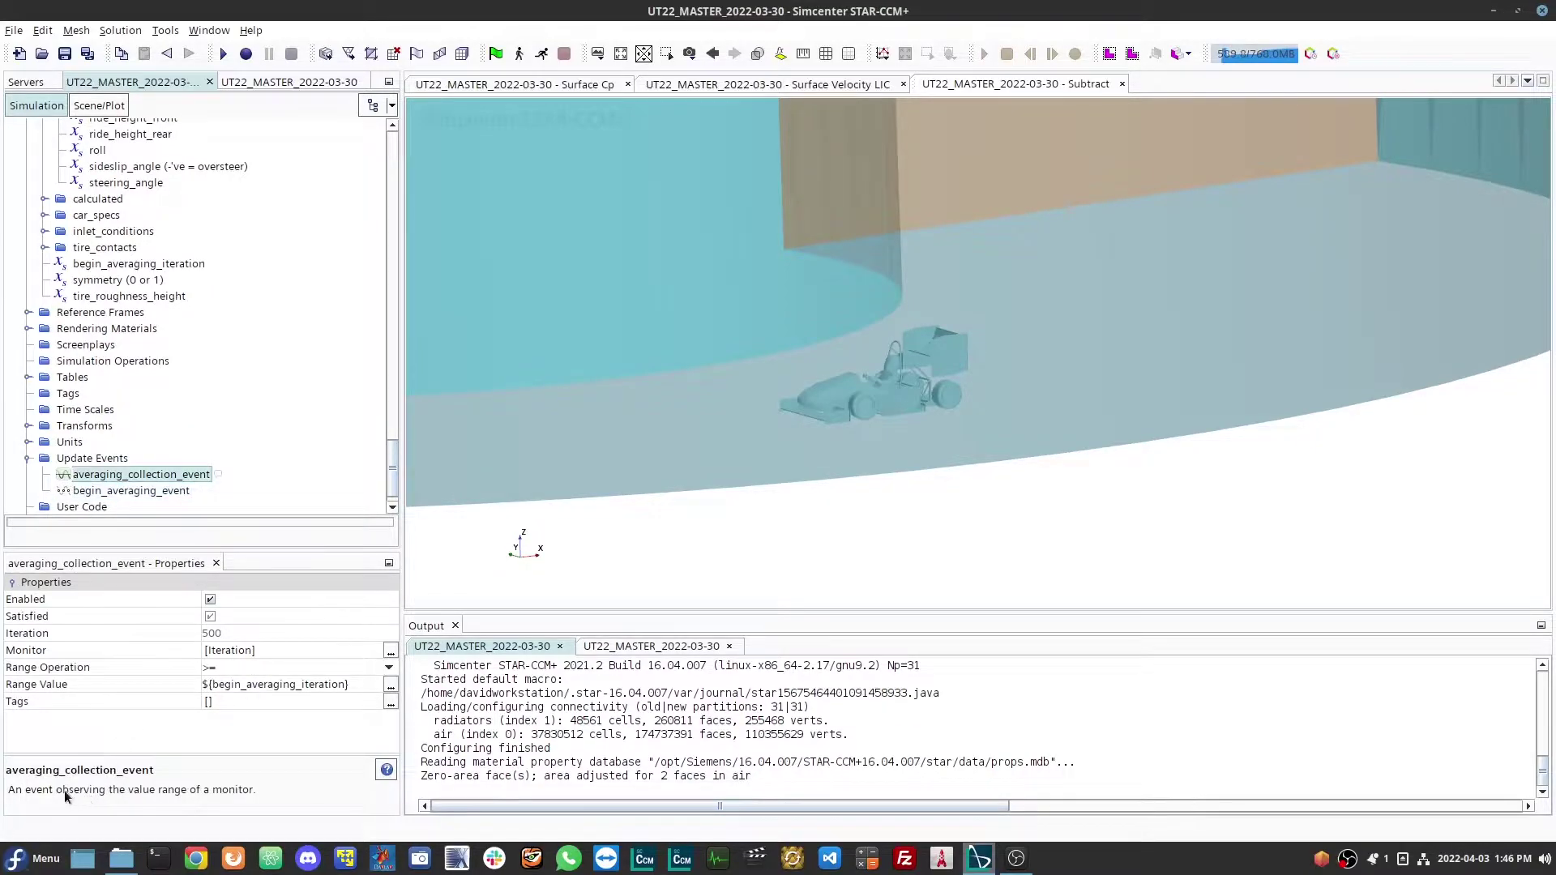
# Return to the CdA_mean report and recheck the start event of its All samples policy
pyautogui.scroll(20, 209, 392)
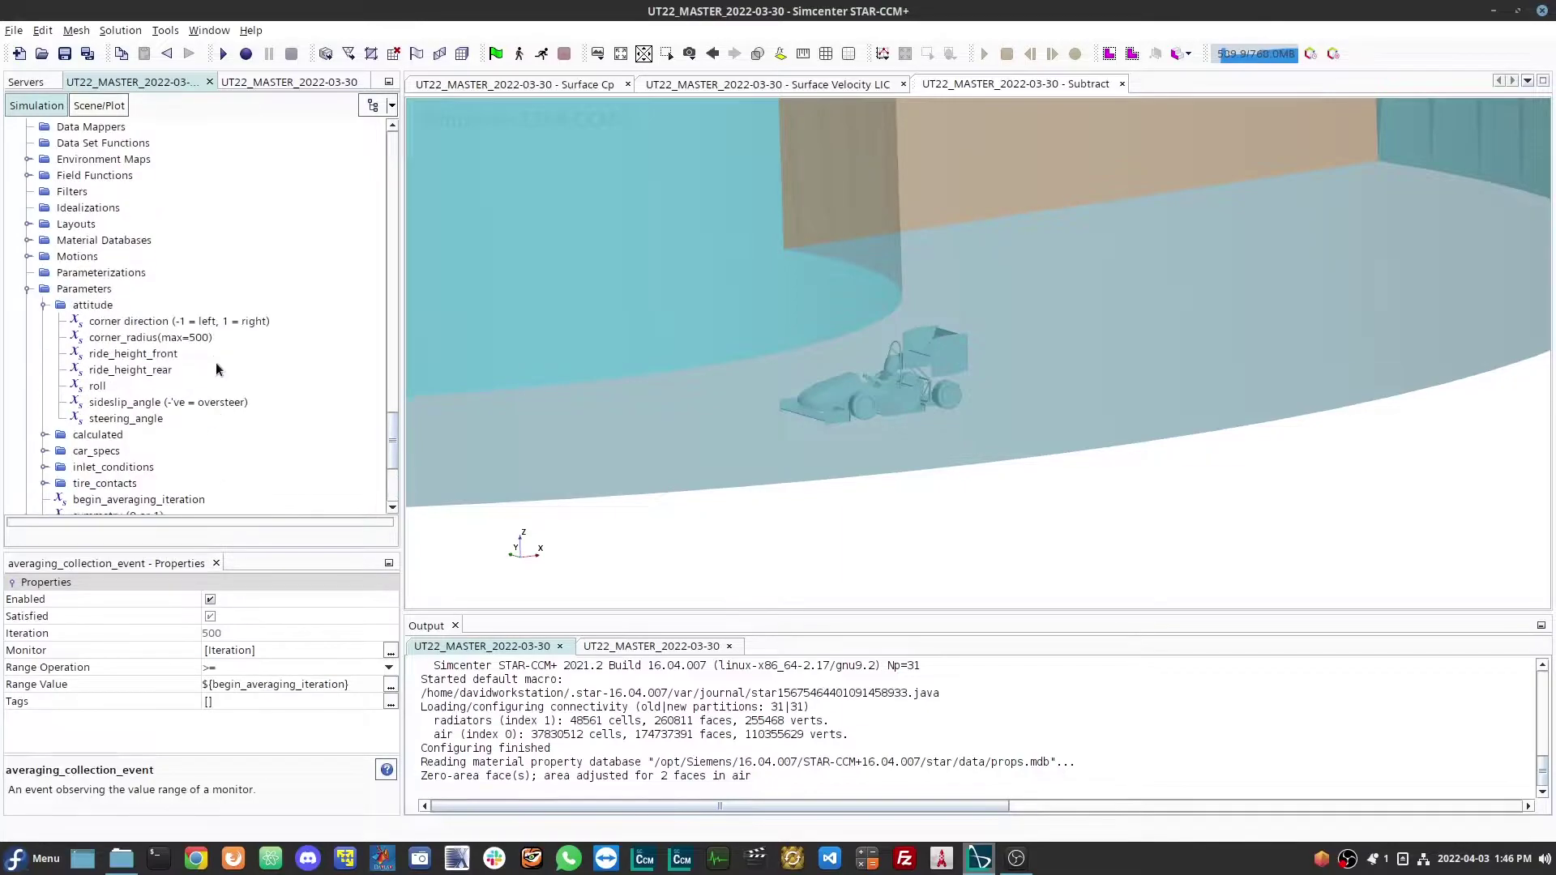
pyautogui.scroll(3, 175, 335)
pyautogui.click(44, 240)
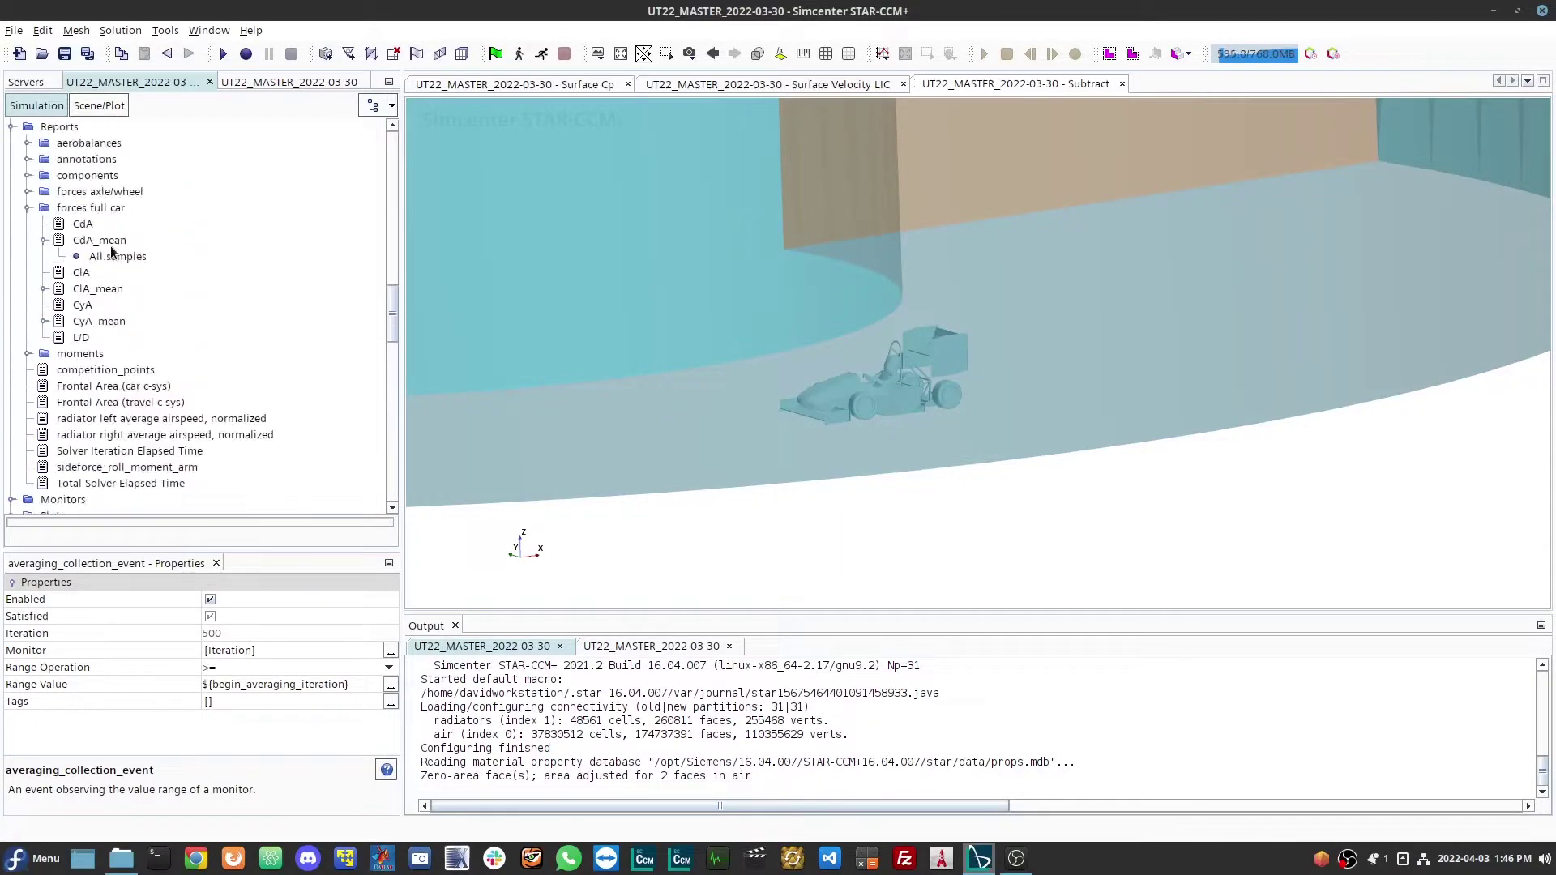
pyautogui.click(118, 256)
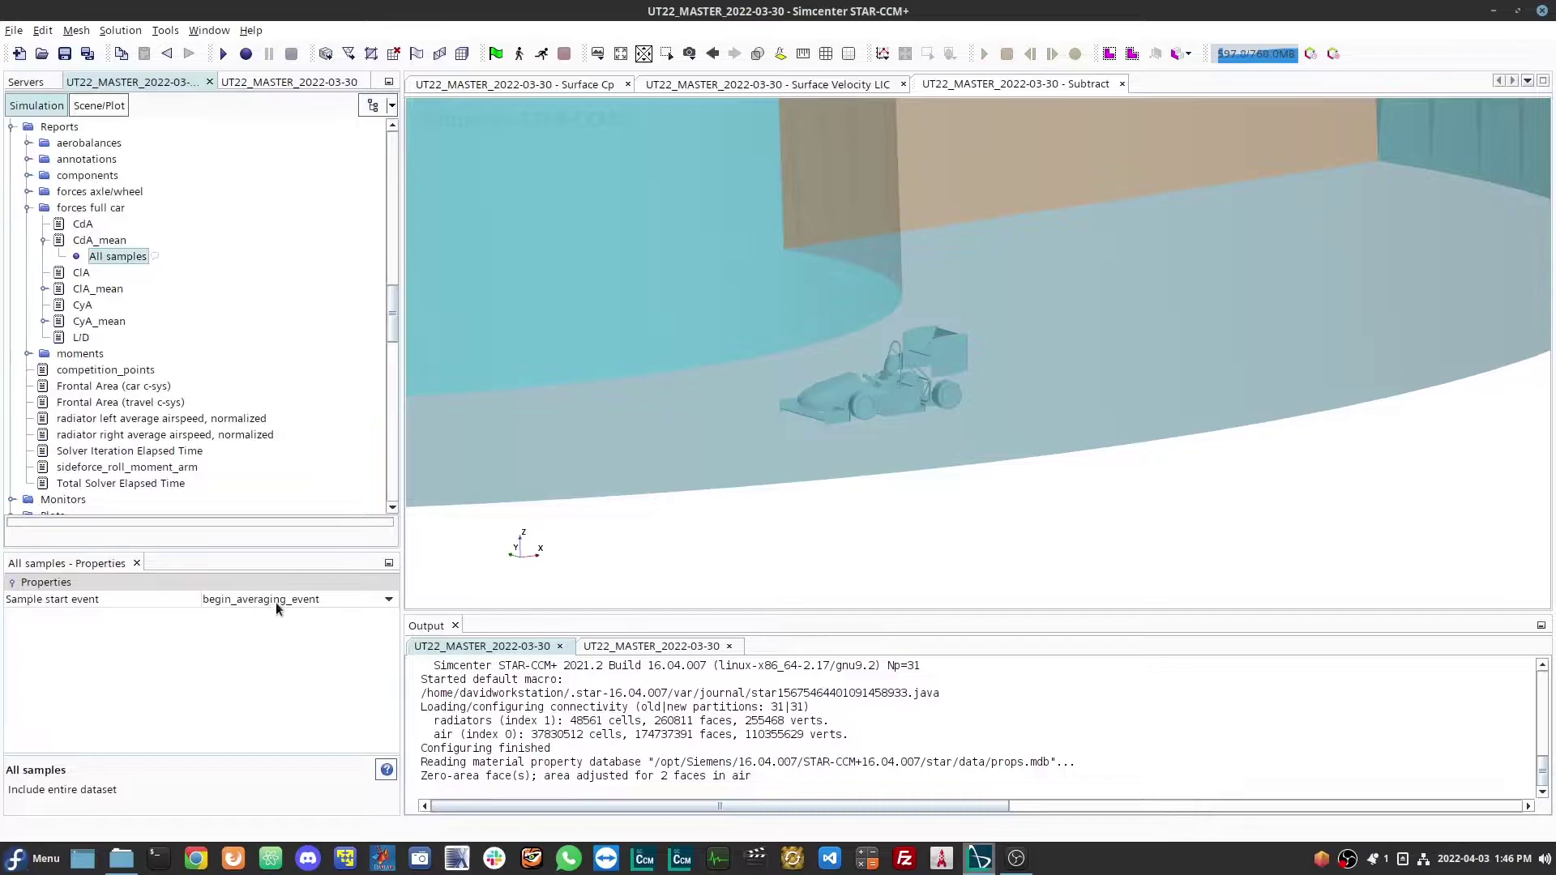
pyautogui.scroll(4, 123, 312)
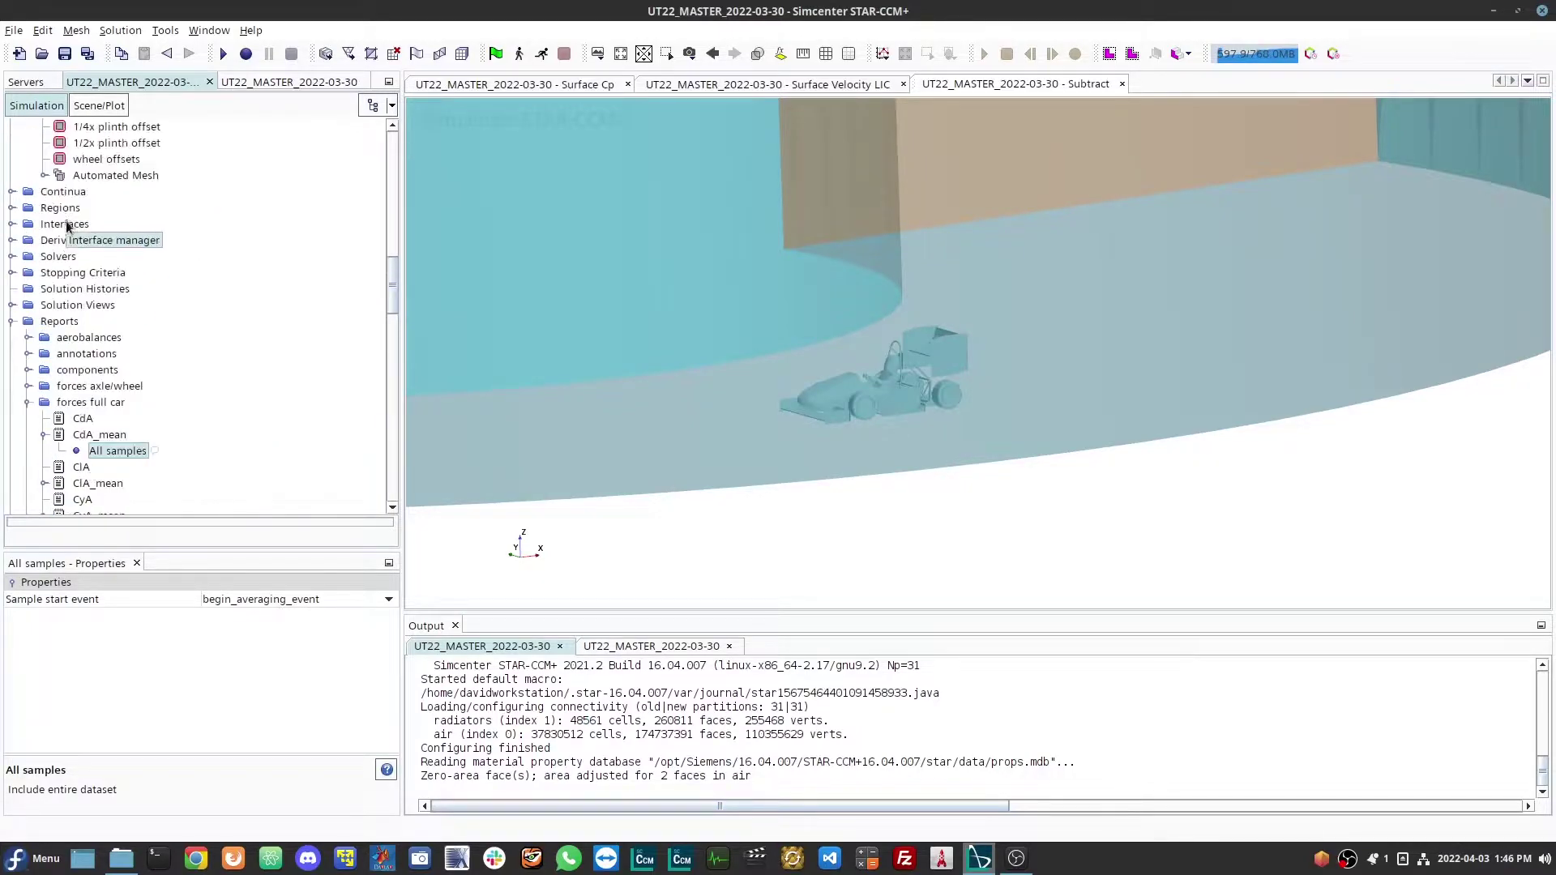
# Collapse the Reports, expand the field averaging monitors and inspect CpT_Variance along with its Event Frequency update event
pyautogui.click(12, 322)
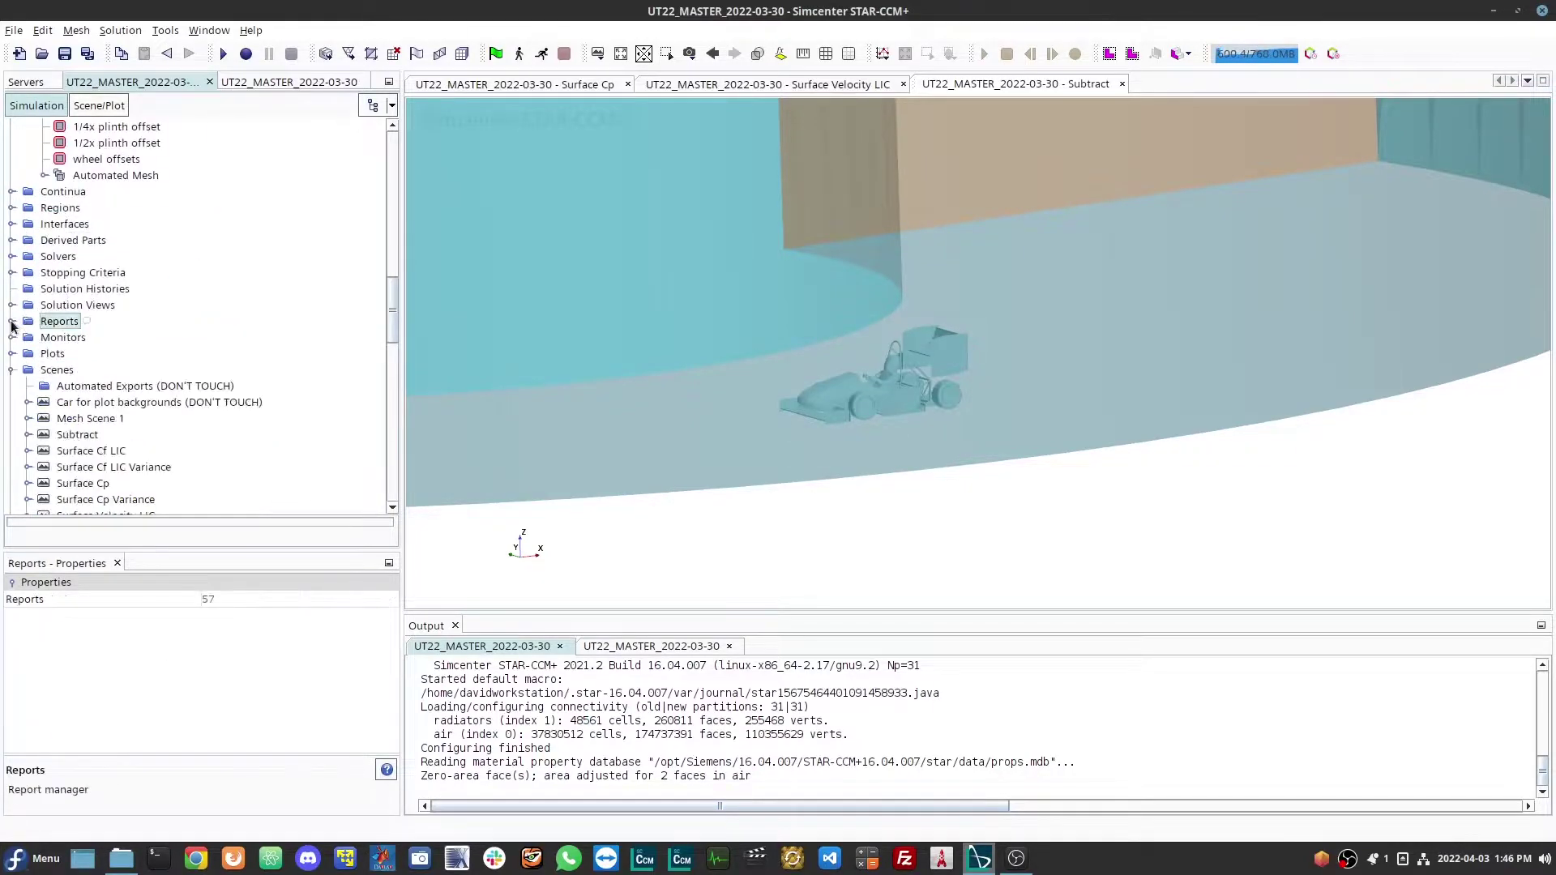
pyautogui.click(12, 338)
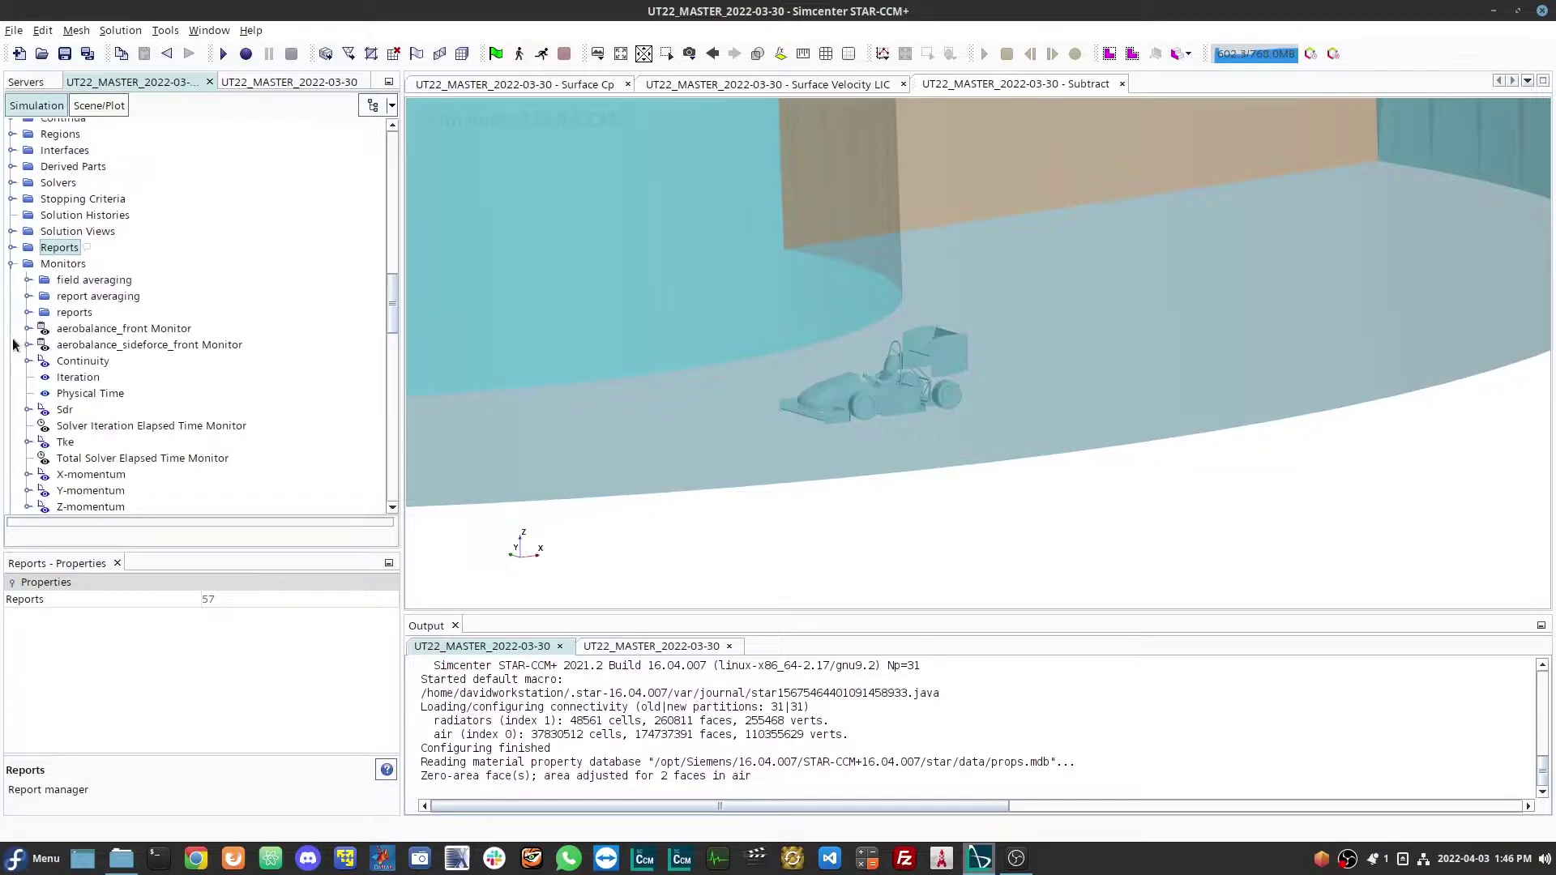
pyautogui.click(28, 280)
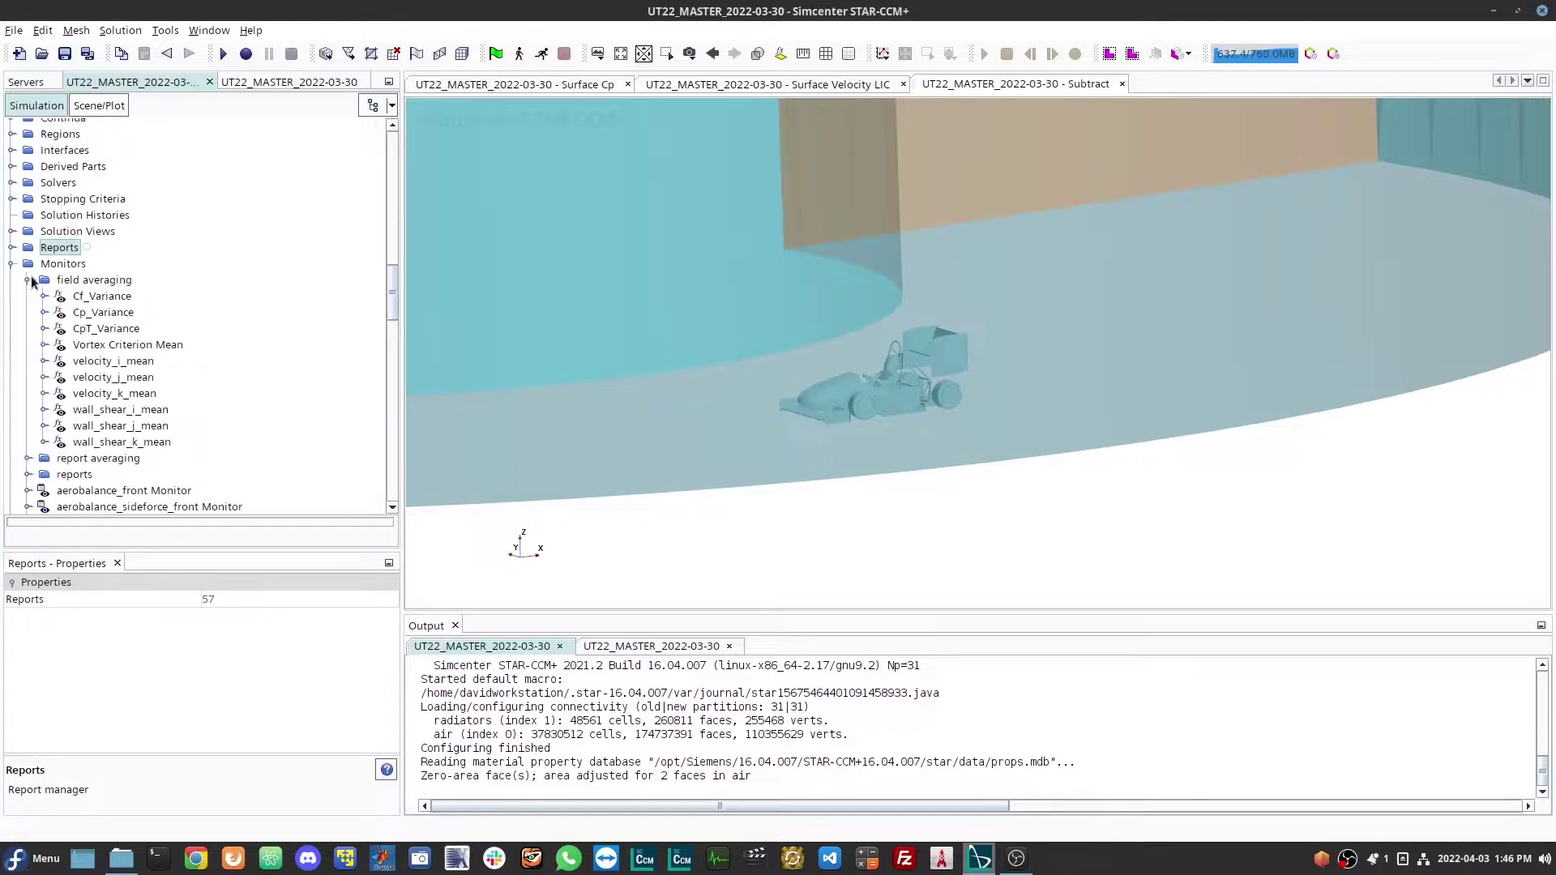
pyautogui.click(93, 329)
pyautogui.click(44, 330)
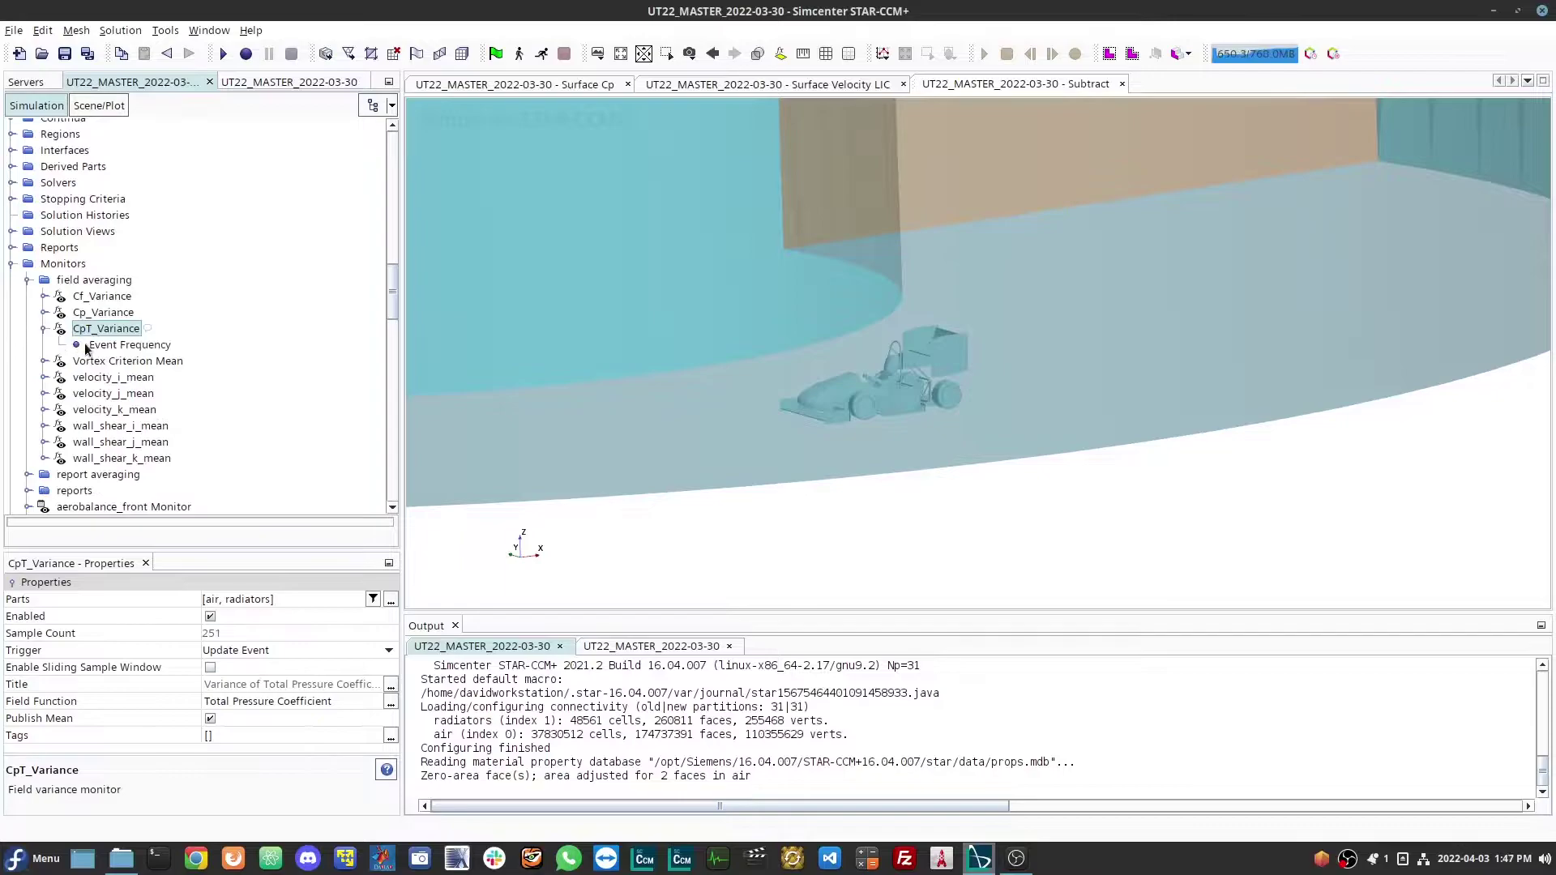
pyautogui.click(126, 345)
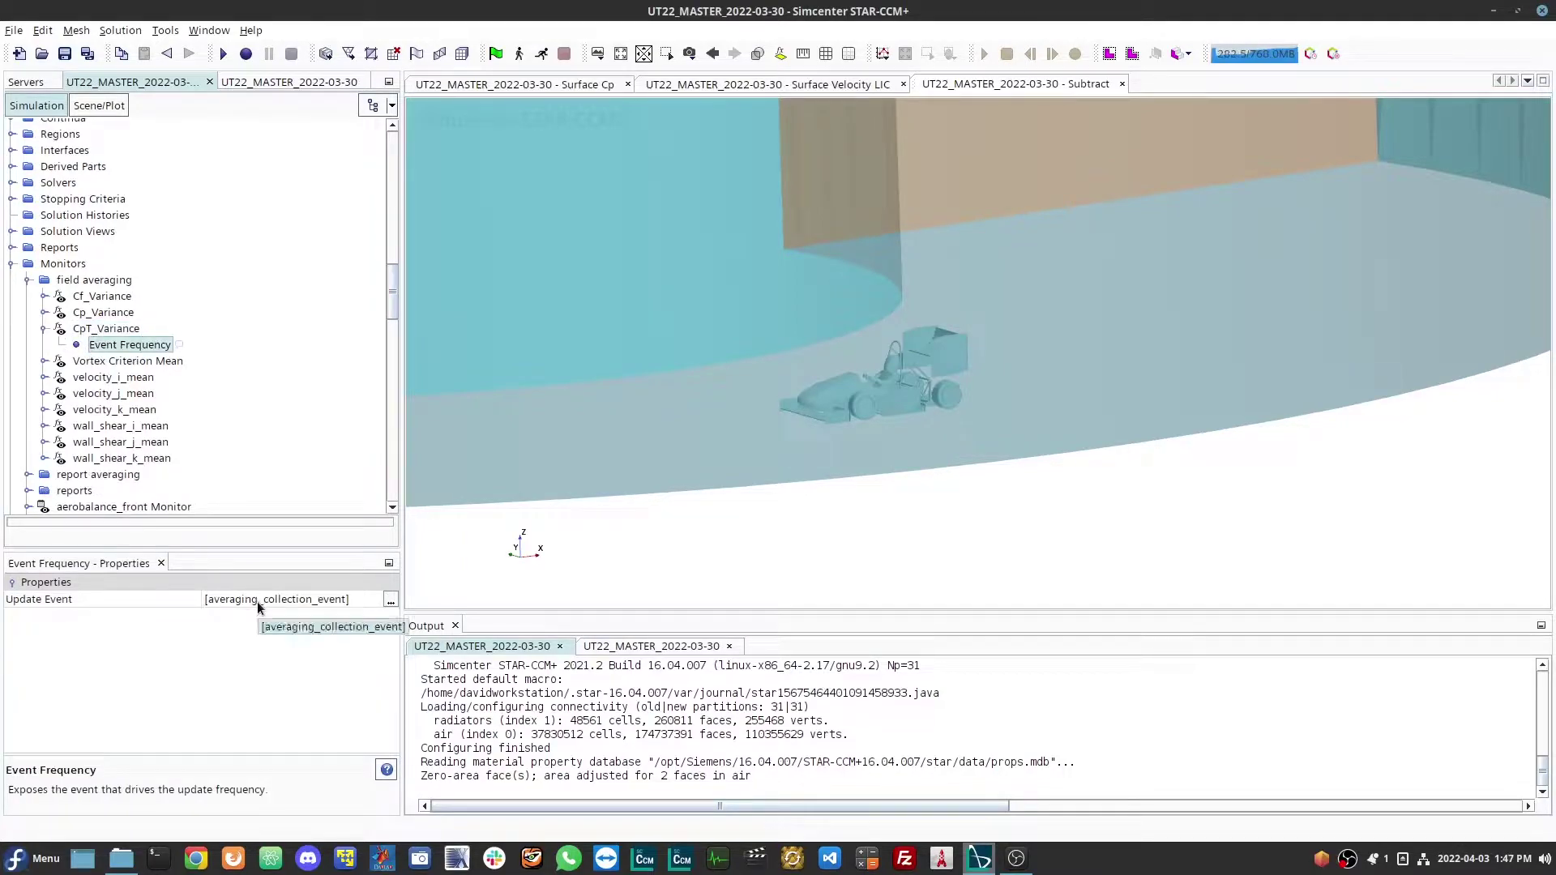
pyautogui.click(91, 330)
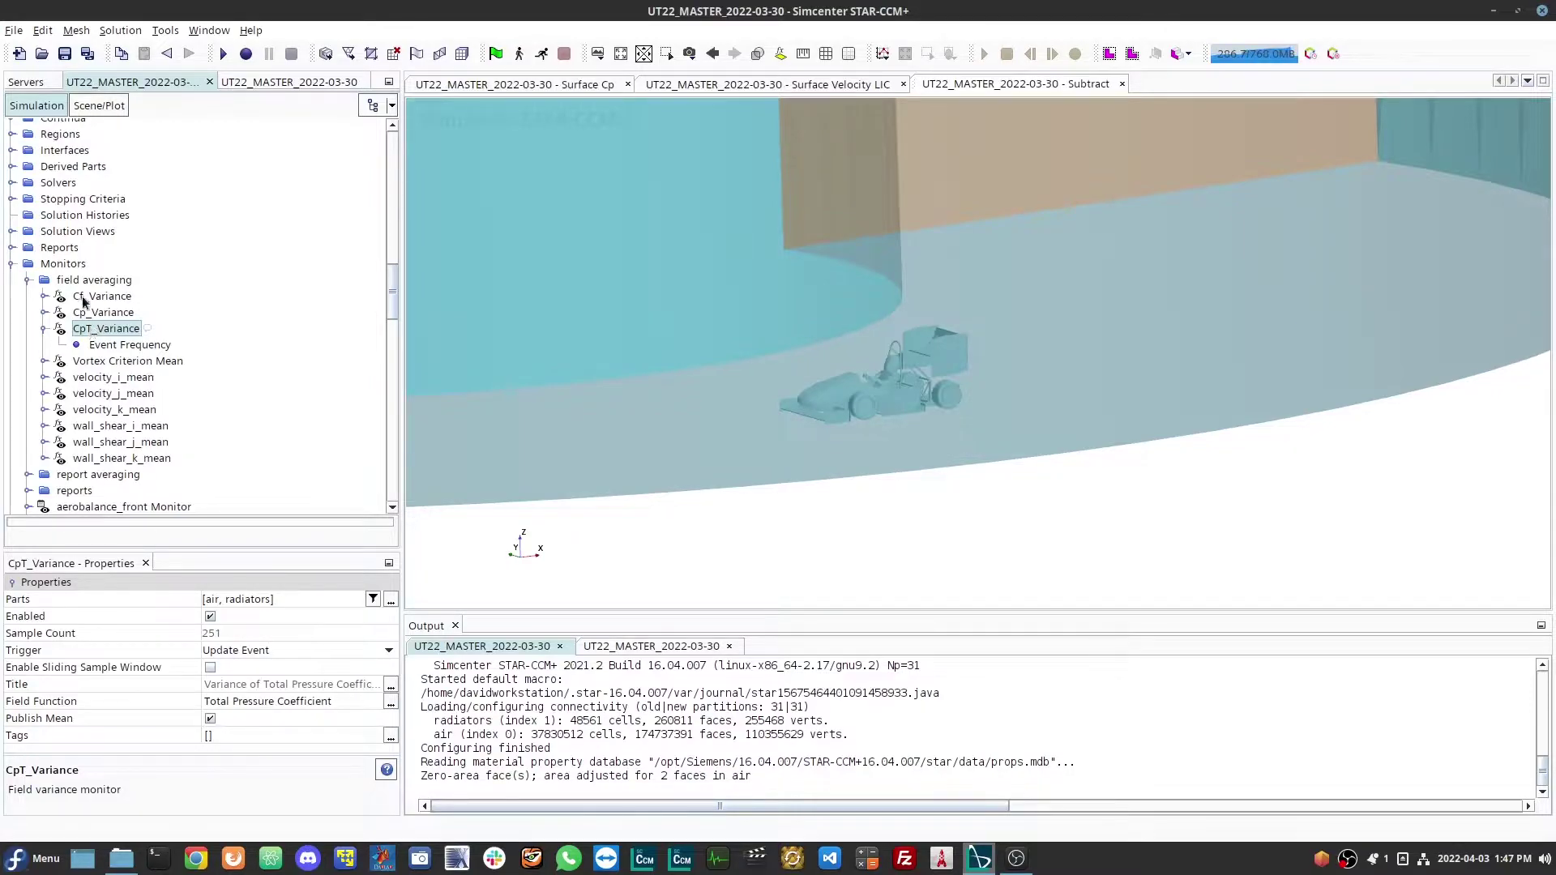
# Look over the field monitor types offered for a new monitor, without creating one
pyautogui.rightClick(69, 265)
pyautogui.moveTo(77, 274)
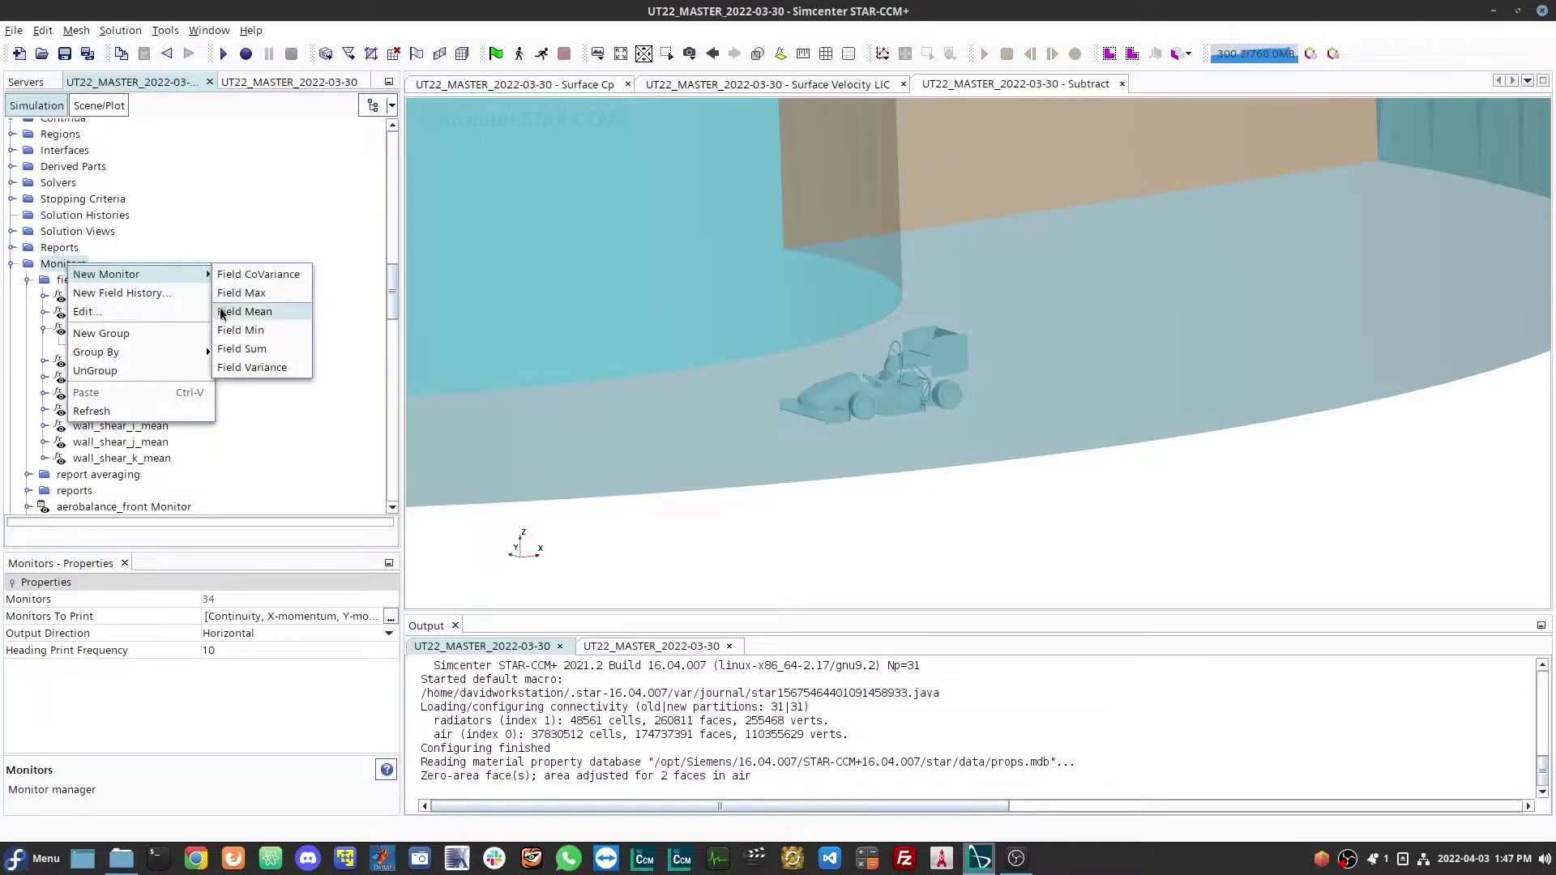
pyautogui.click(235, 205)
# Inspect the Cp_Variance, velocity_j_mean, velocity_i_mean and CpT_Variance monitors, and collapse the Monitors
pyautogui.click(100, 312)
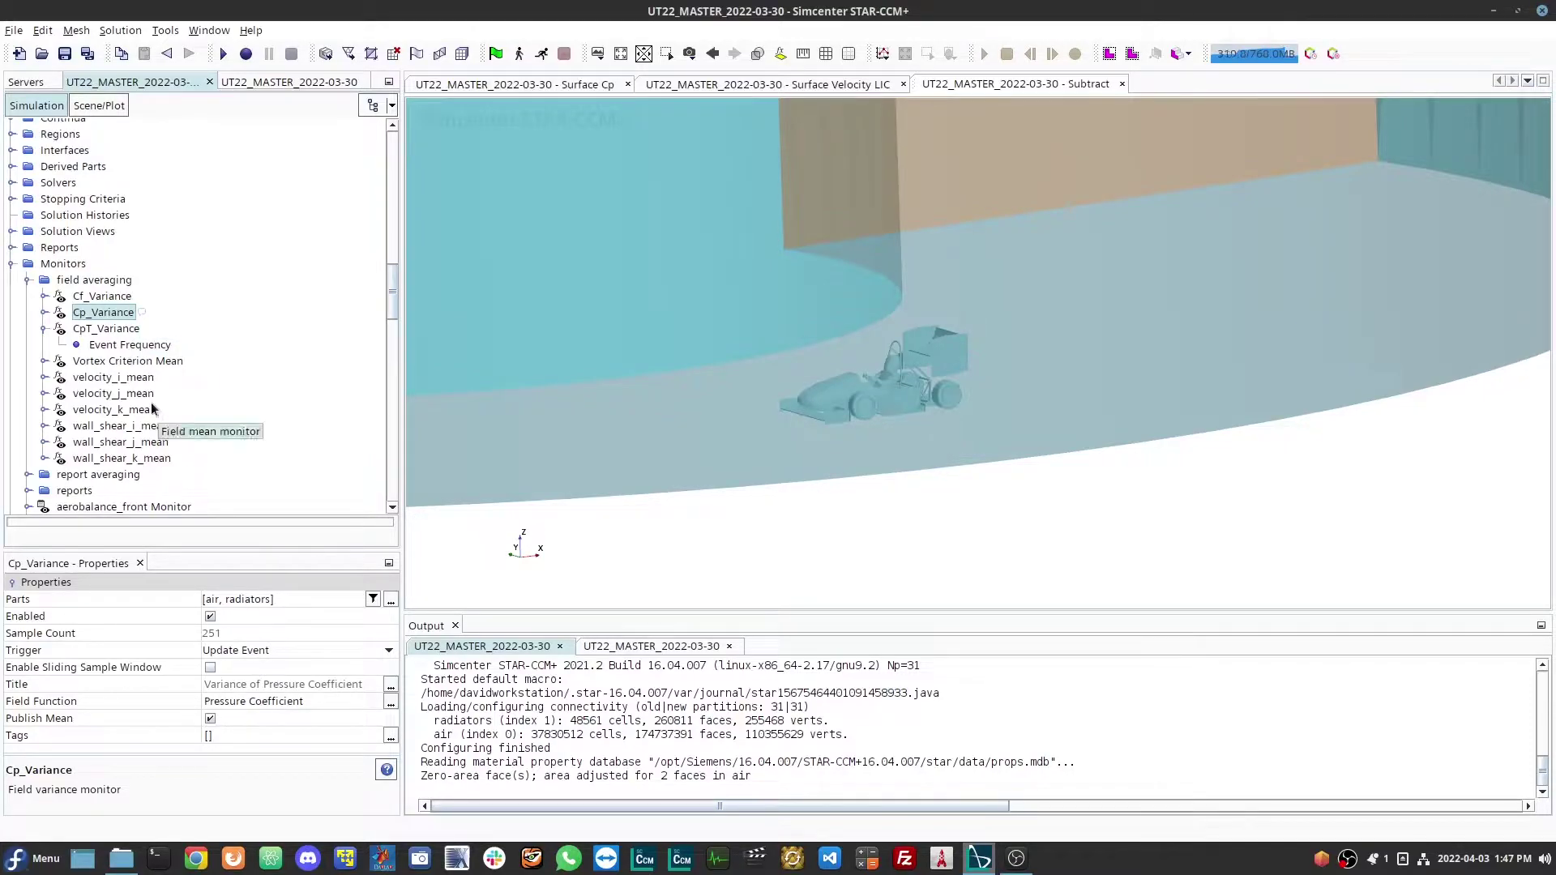
pyautogui.click(124, 392)
pyautogui.click(125, 380)
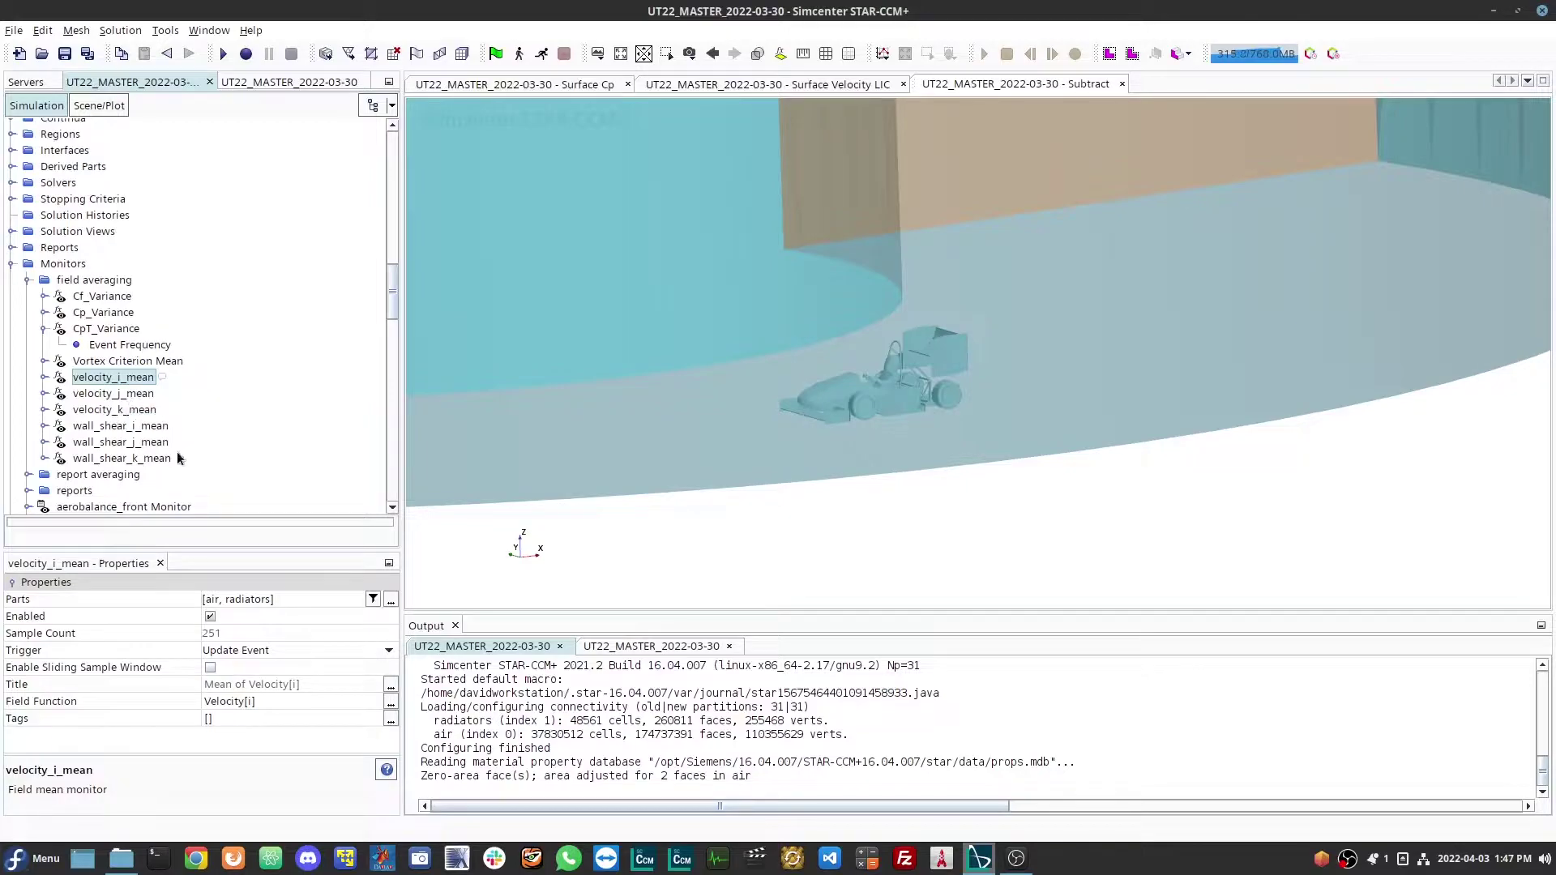
pyautogui.click(45, 329)
pyautogui.click(81, 332)
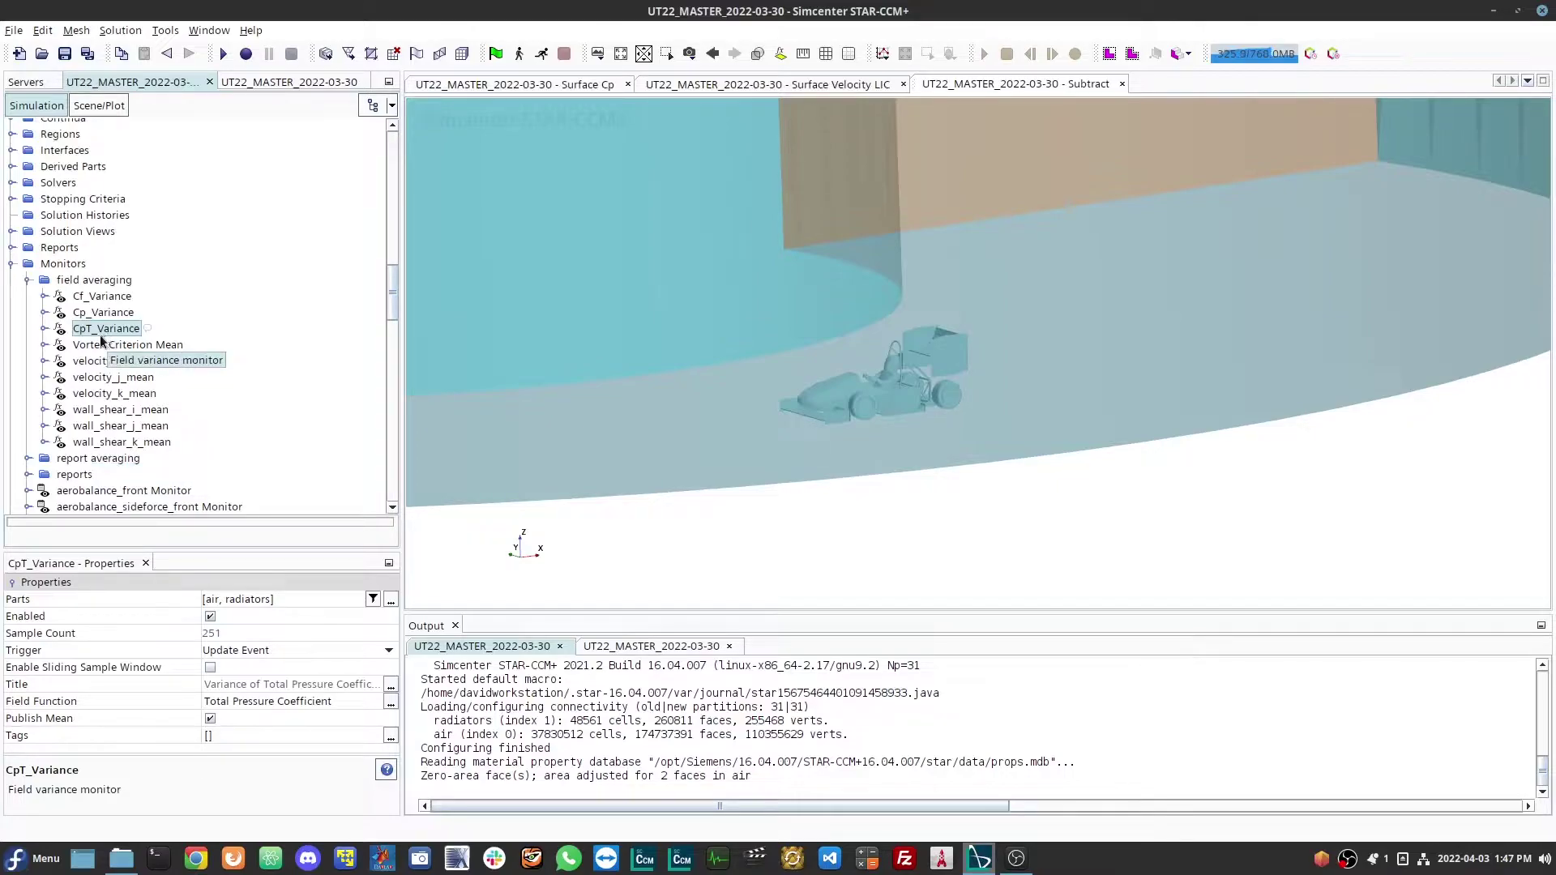
pyautogui.click(12, 264)
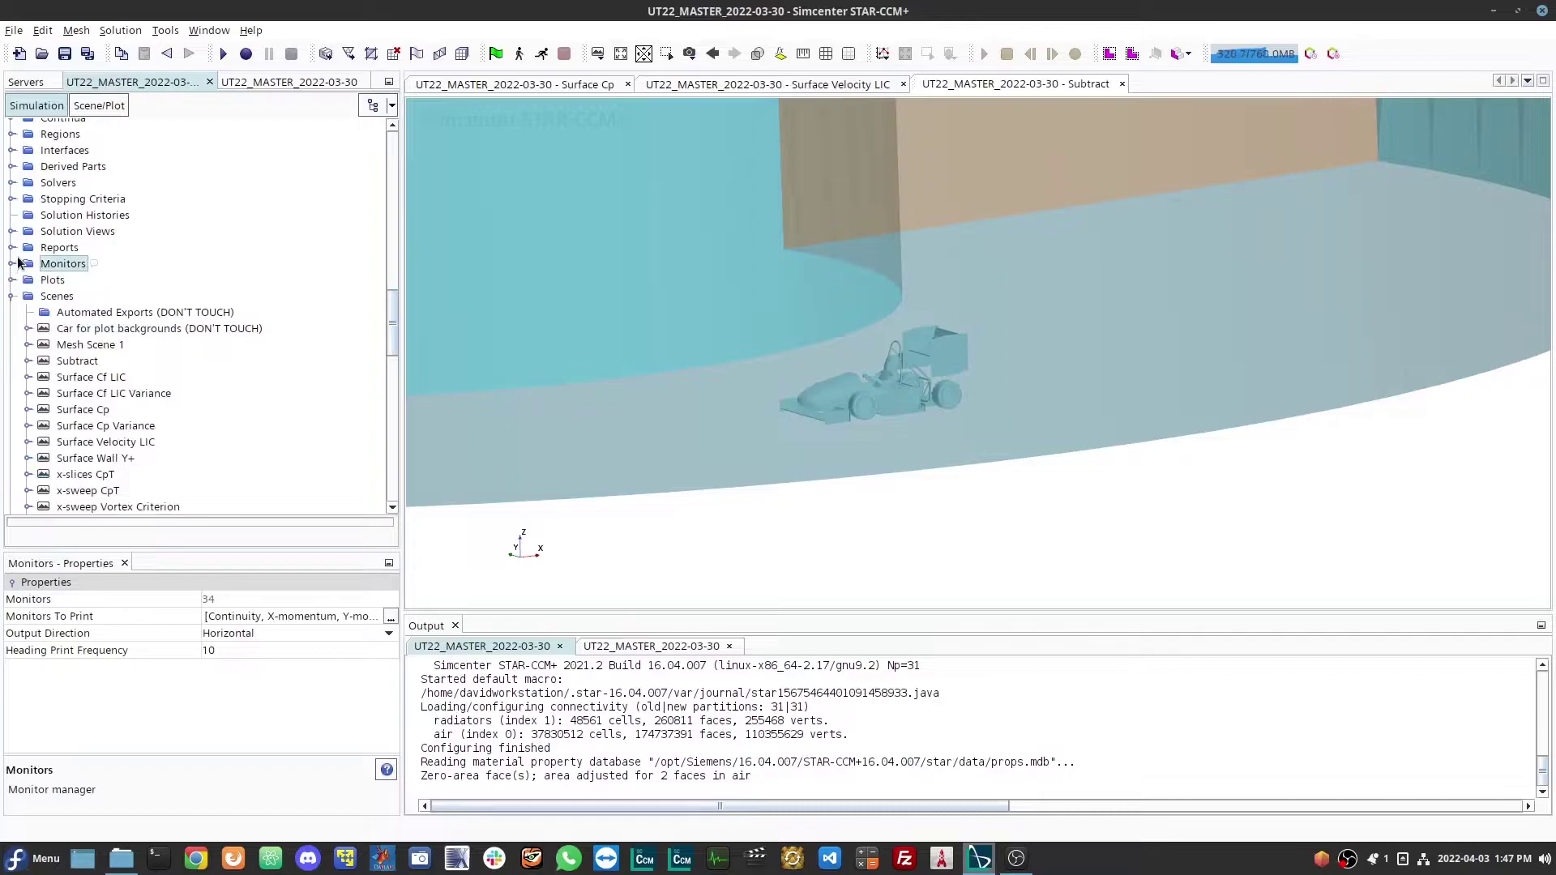
# Bring up the Surface Cp scene, look over its view options and orbit the car to an oblique angle
pyautogui.click(450, 85)
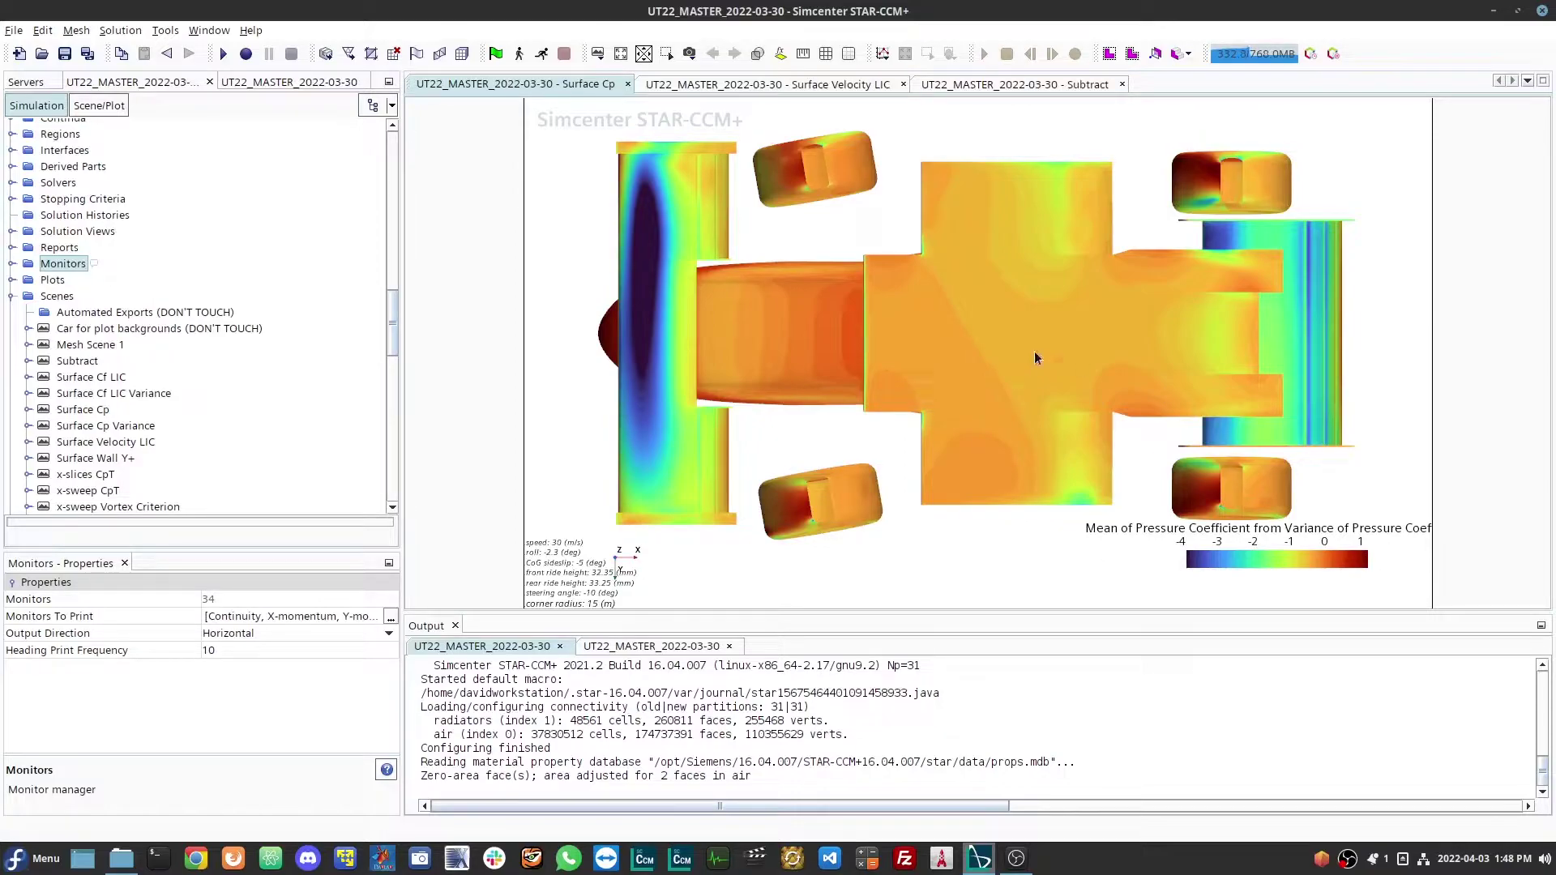
pyautogui.click(689, 54)
pyautogui.moveTo(697, 98)
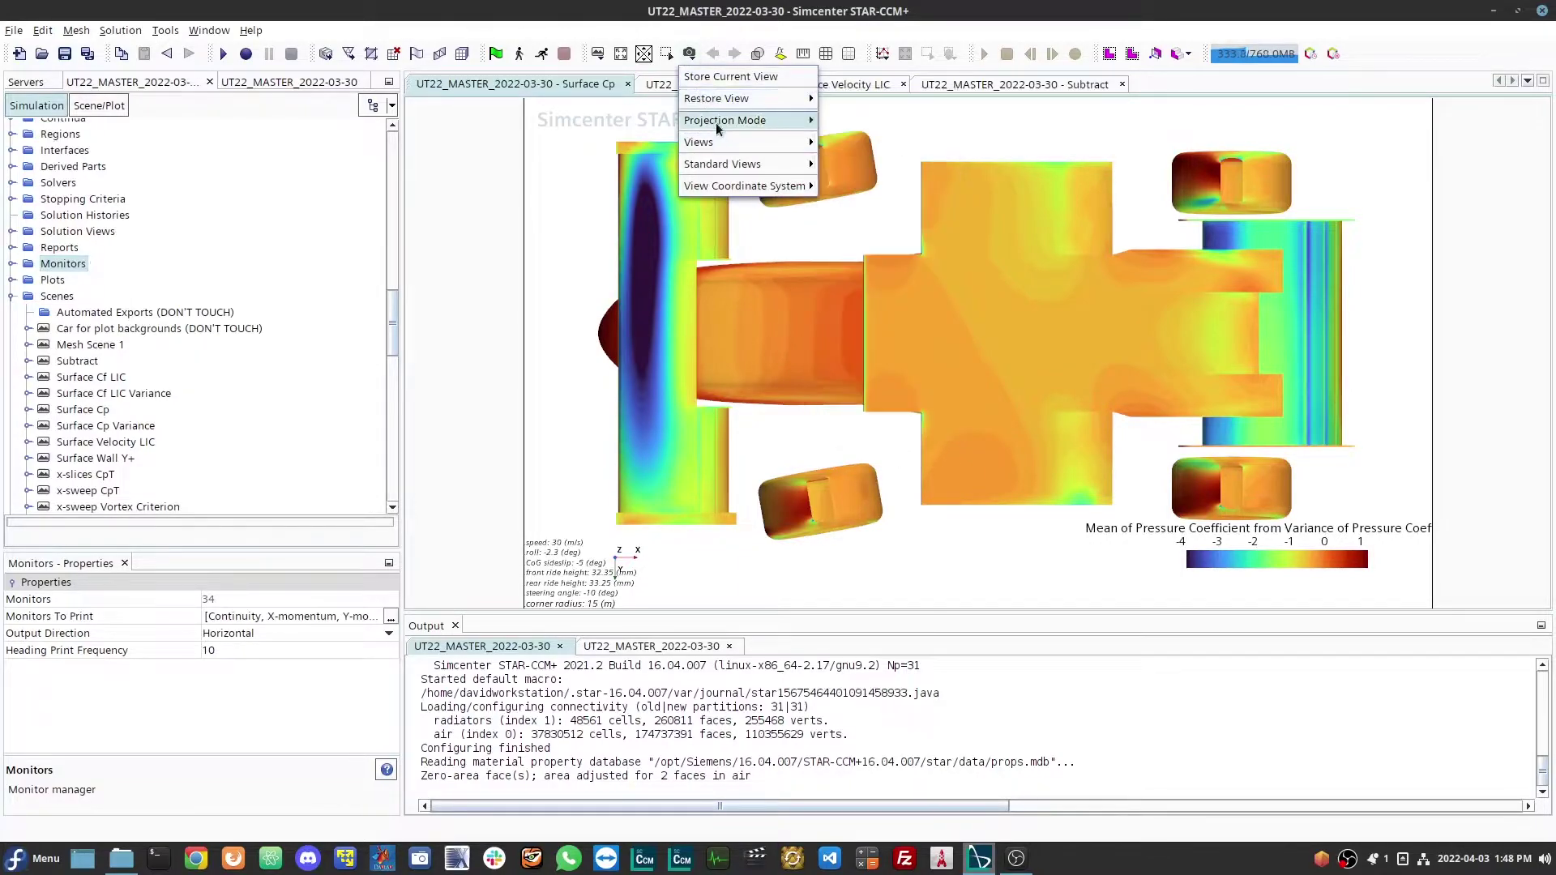
pyautogui.moveTo(721, 164)
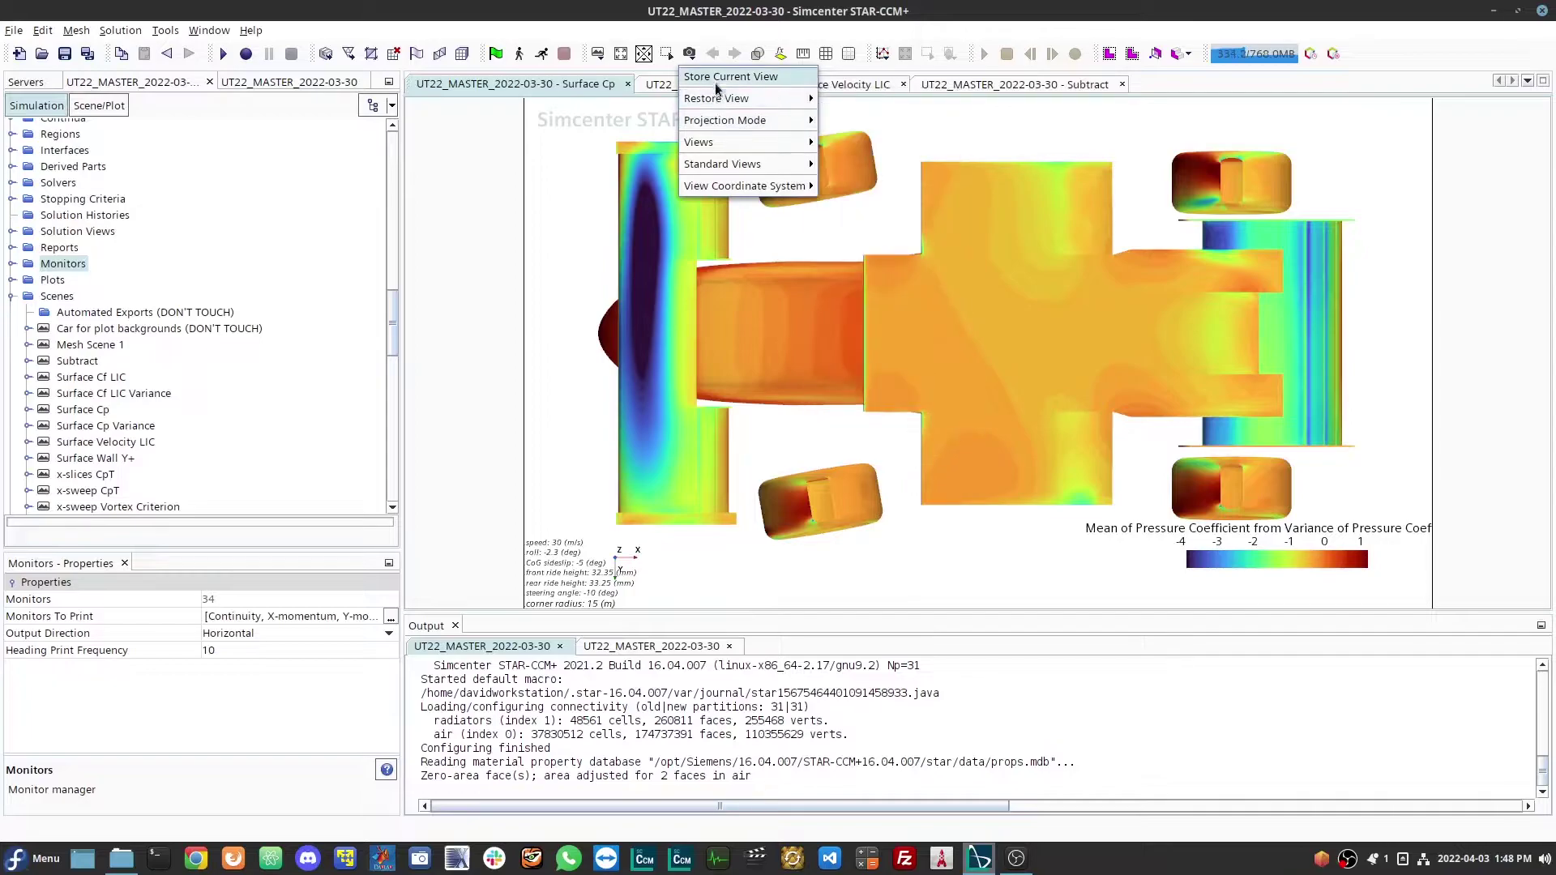
pyautogui.click(949, 261)
pyautogui.moveTo(1036, 331); pyautogui.dragTo(1198, 476)
pyautogui.moveTo(1198, 476); pyautogui.dragTo(1152, 415, button='right')
# Restore the stored views View 8, View 9 and View 13 one after another in the Surface Cp scene
pyautogui.click(694, 54)
pyautogui.click(693, 55)
pyautogui.click(691, 56)
pyautogui.moveTo(695, 98)
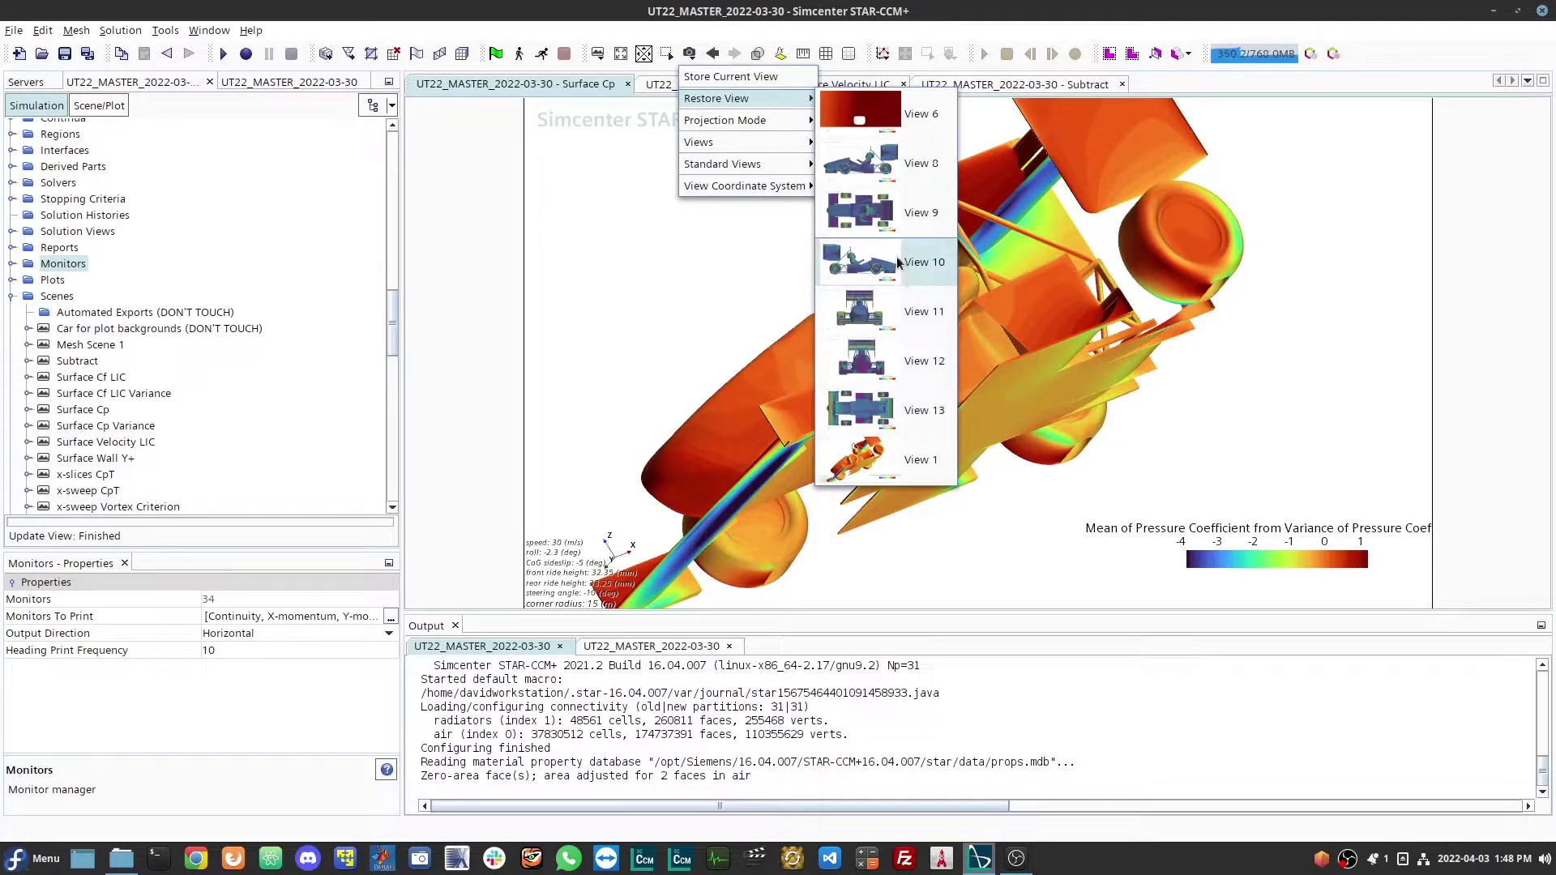
pyautogui.click(920, 162)
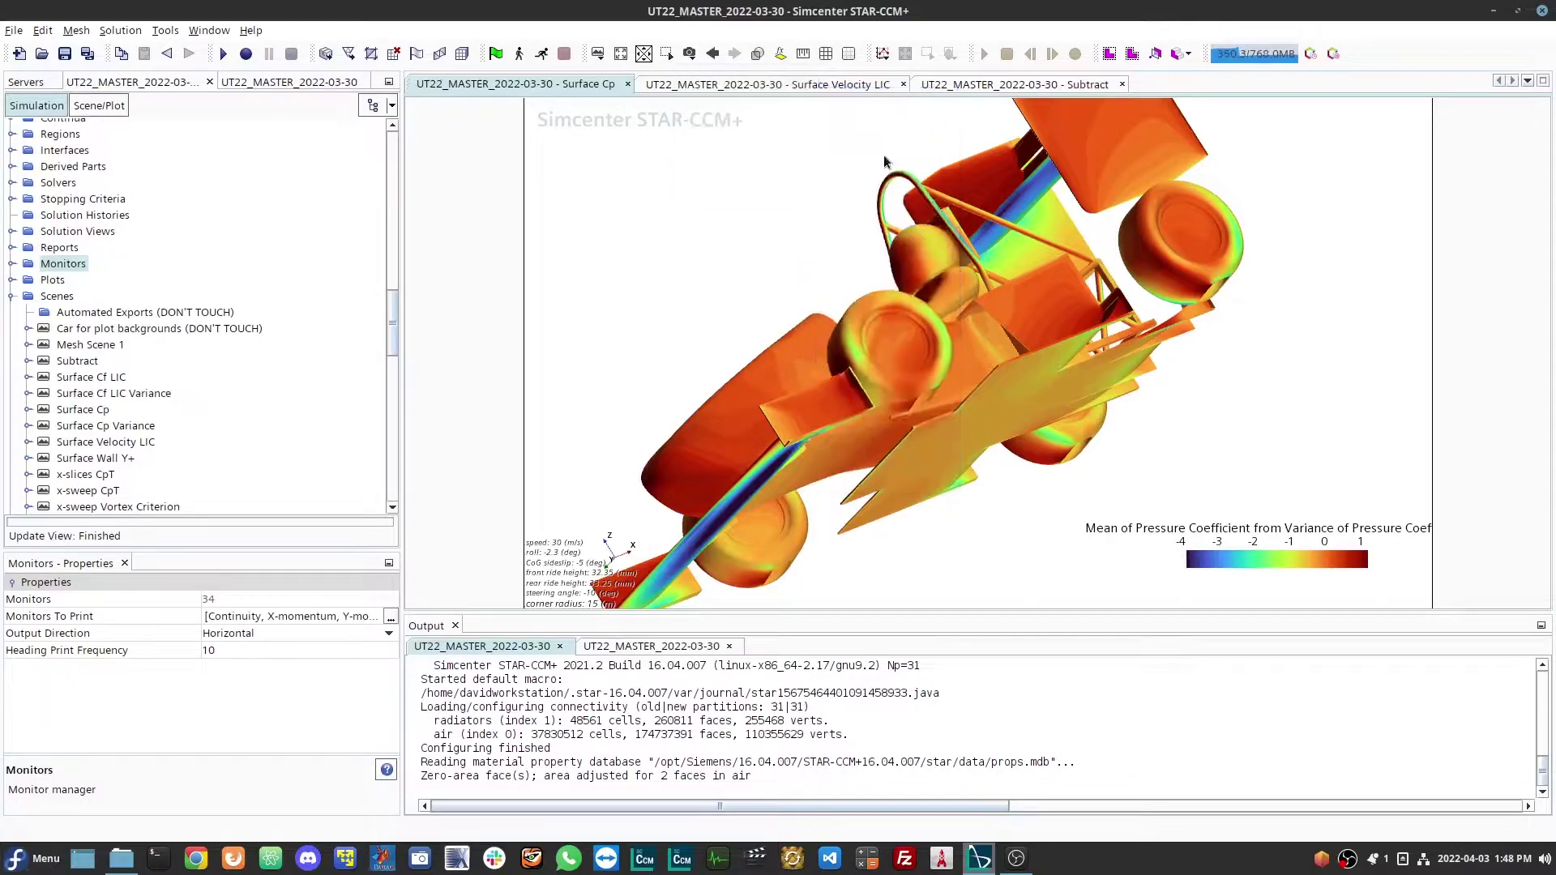
pyautogui.click(690, 54)
pyautogui.moveTo(705, 97)
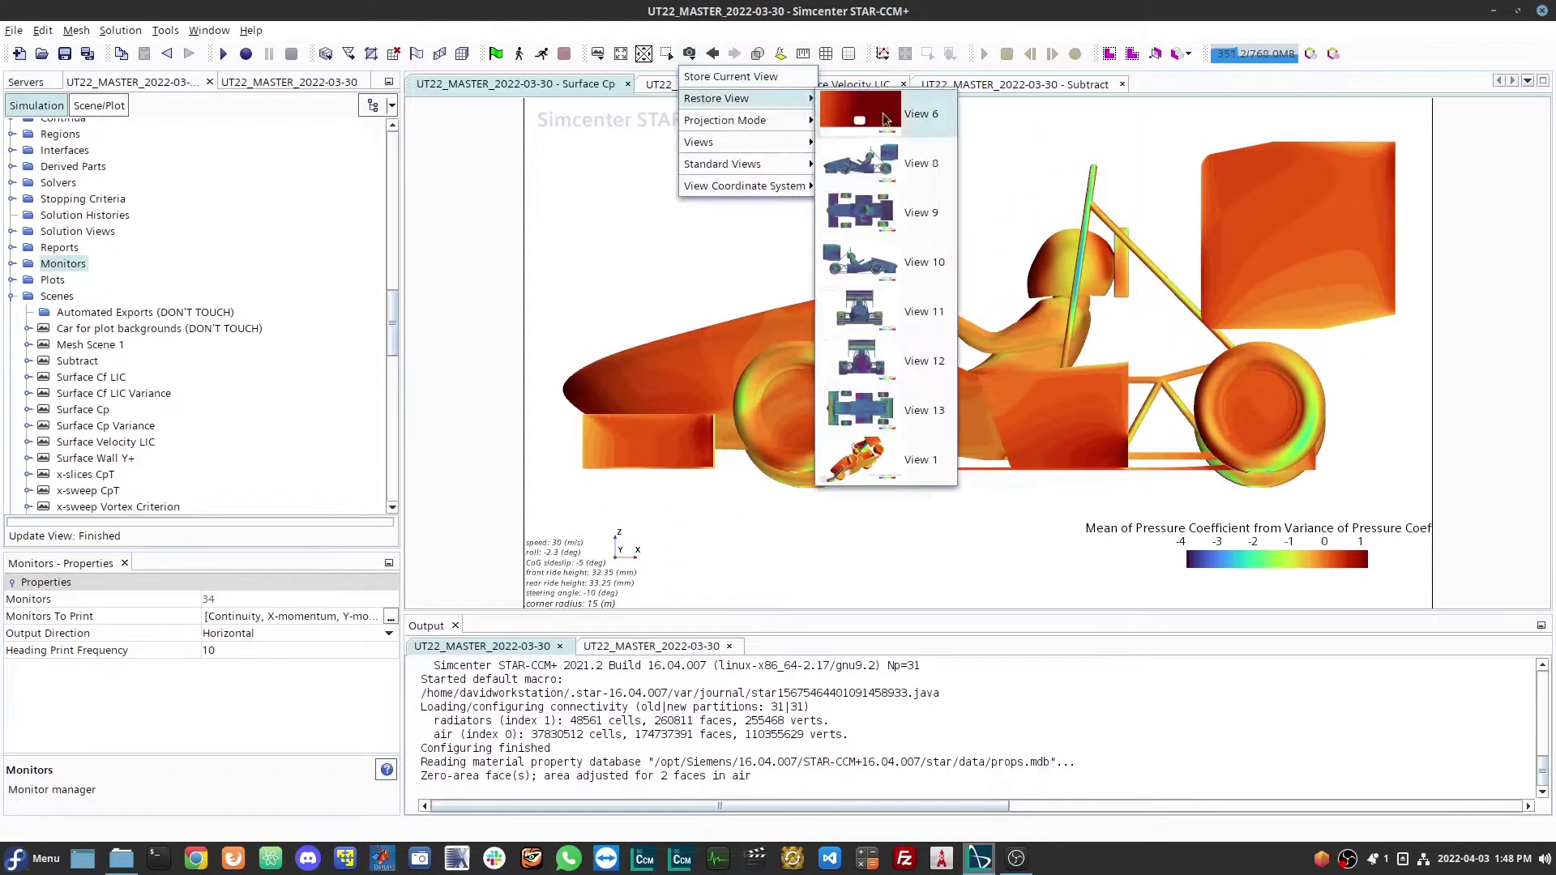
pyautogui.click(900, 209)
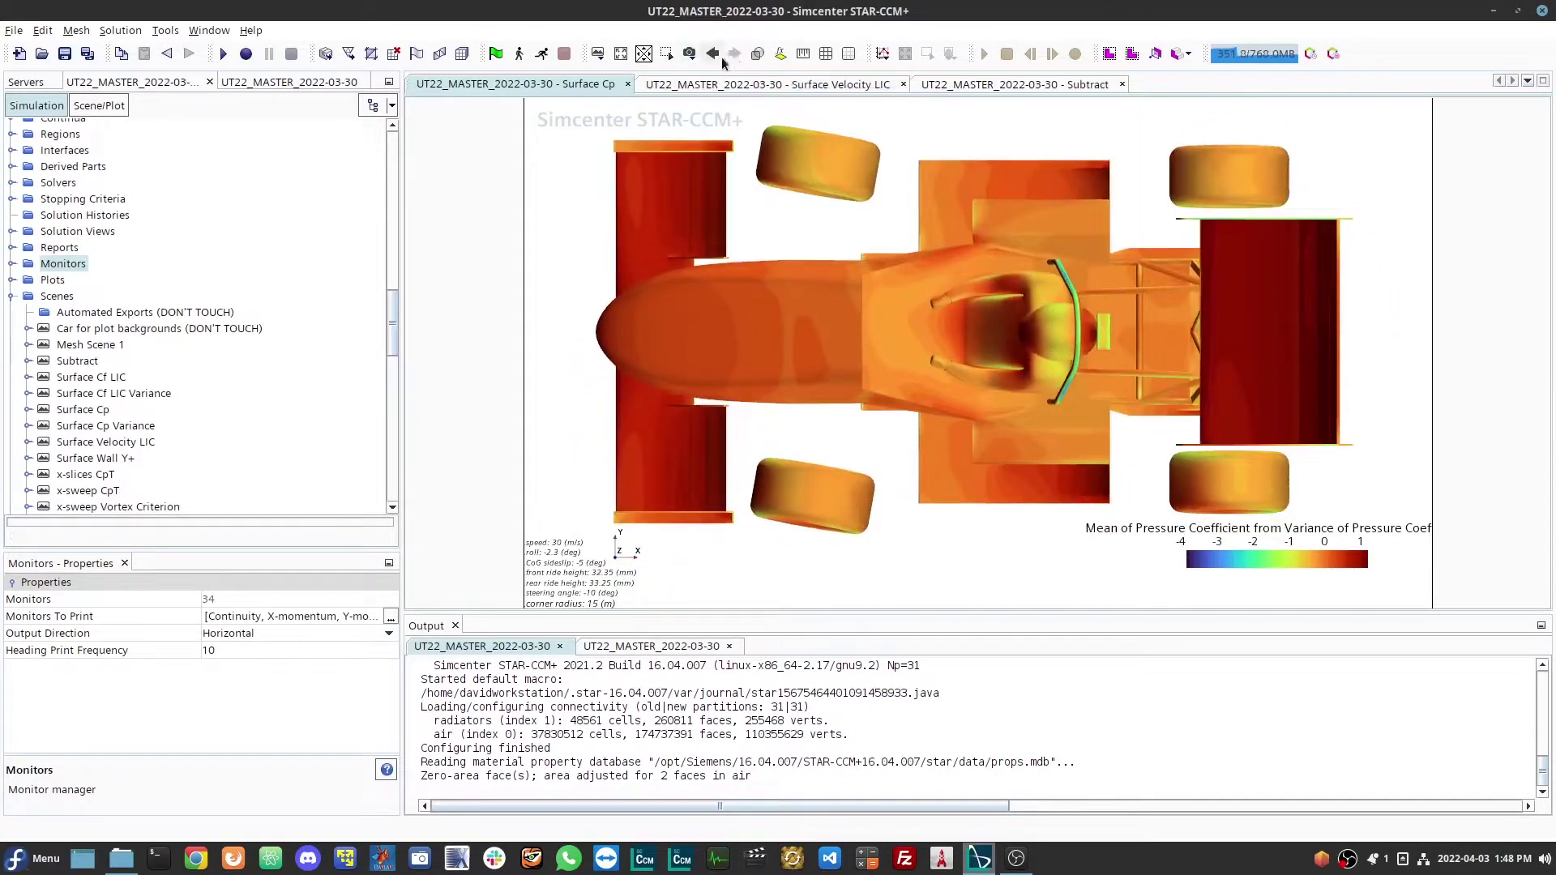
pyautogui.click(690, 54)
pyautogui.moveTo(722, 102)
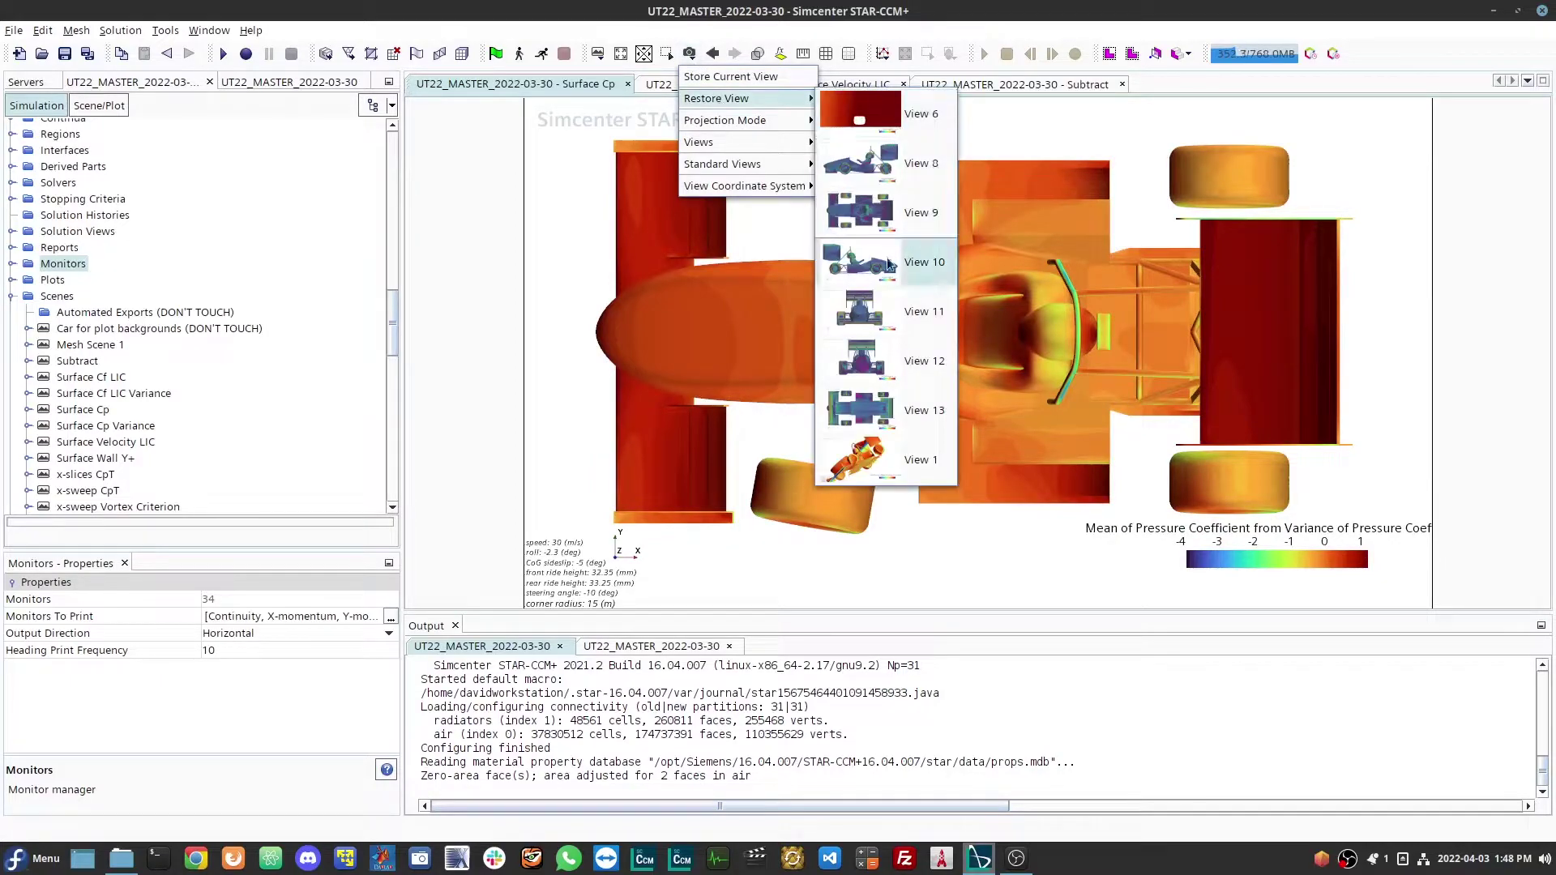
pyautogui.click(882, 407)
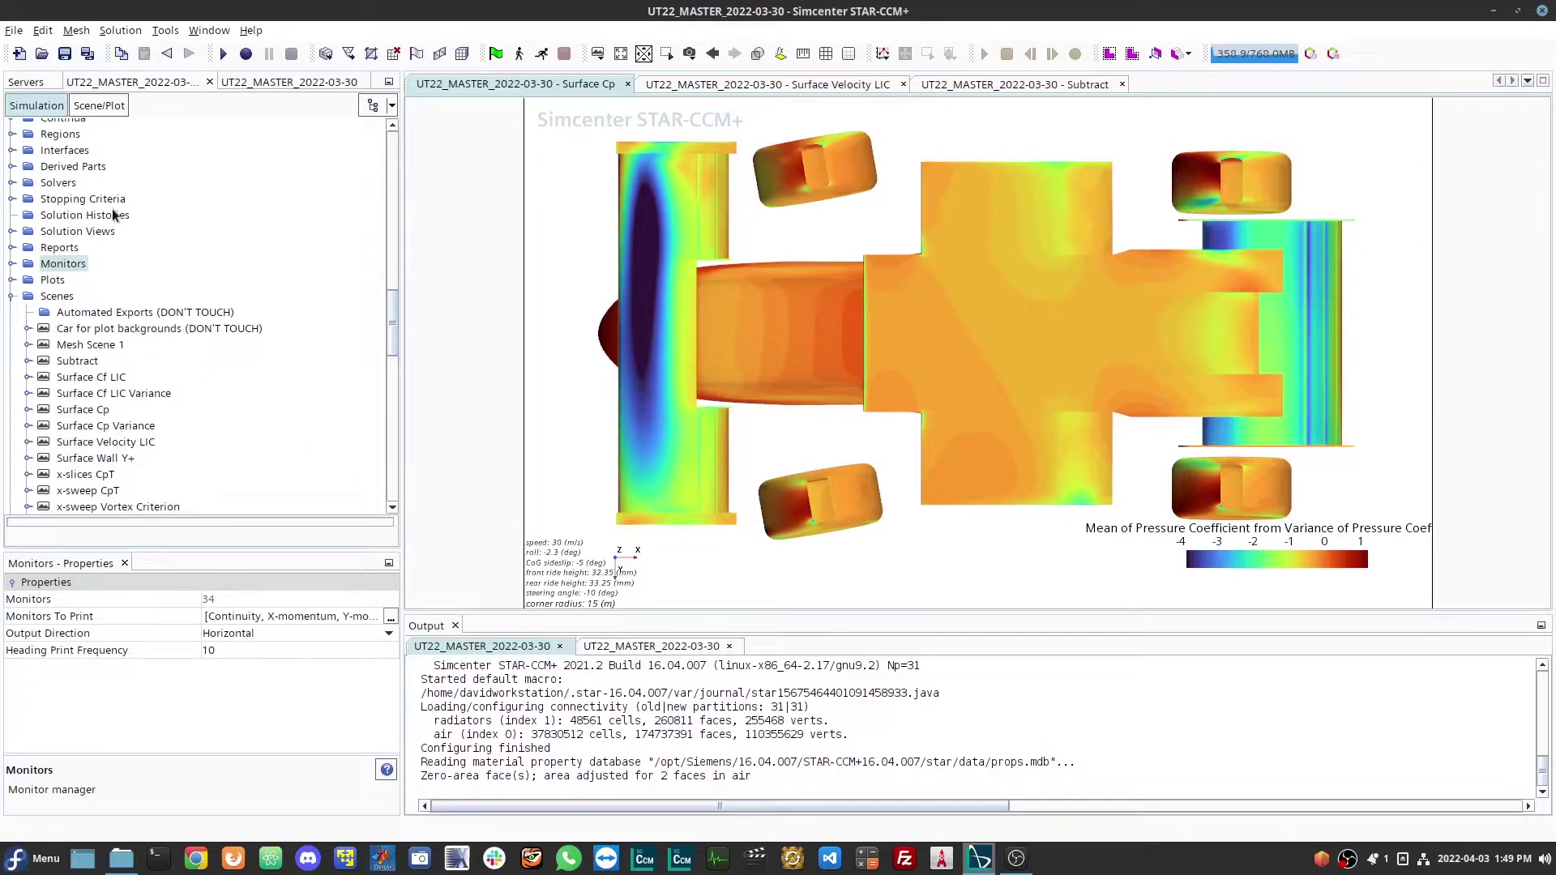
# Expand the annotations group under Reports and inspect the .CoG sideslip expression report's properties
pyautogui.scroll(3, 113, 217)
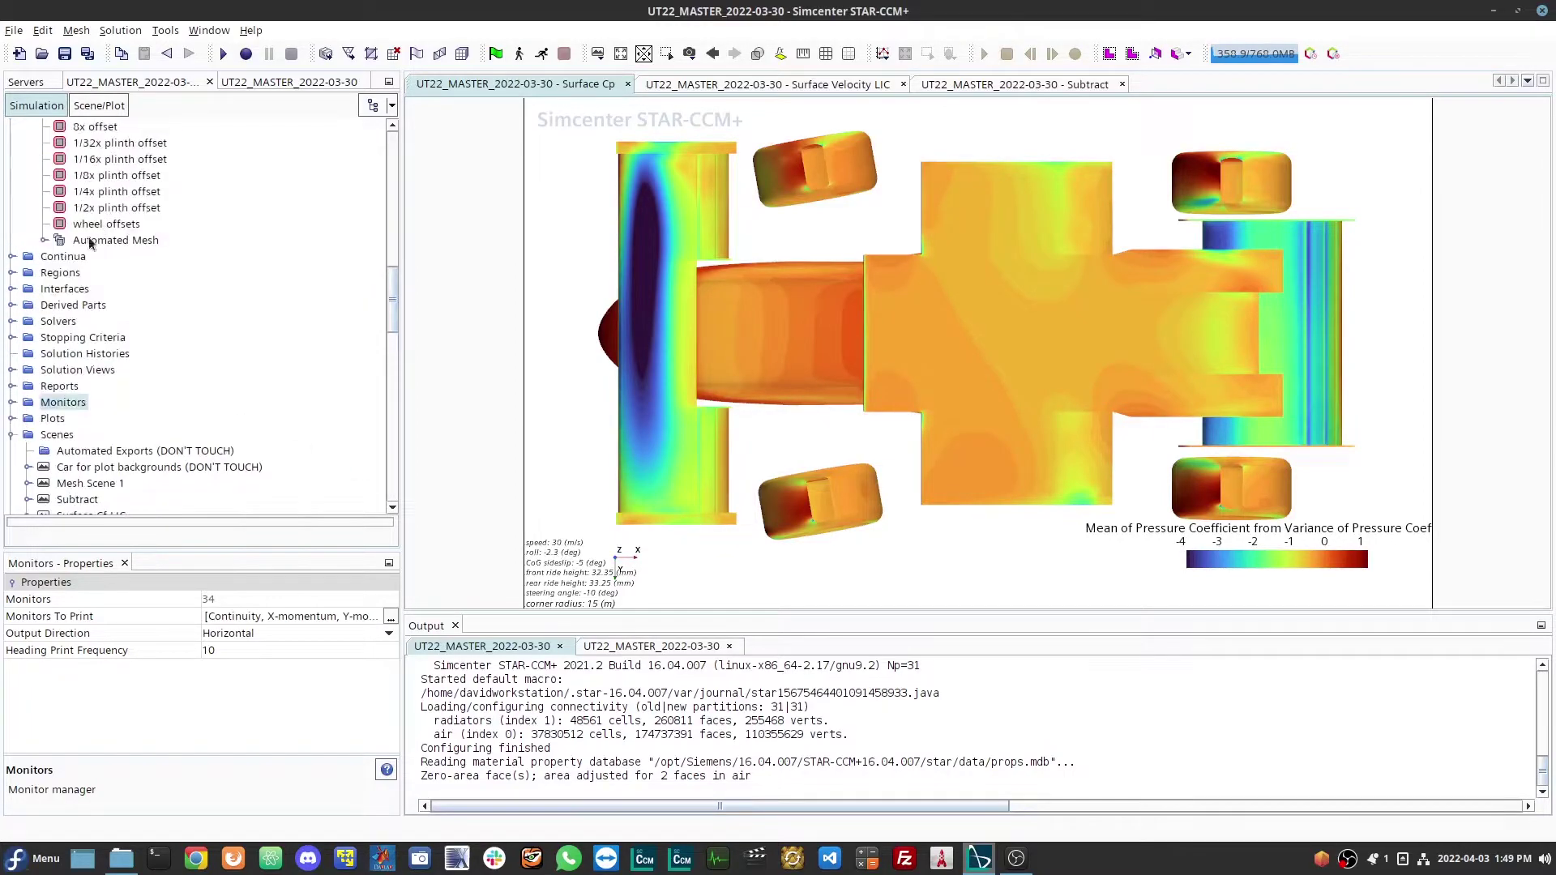
pyautogui.click(12, 387)
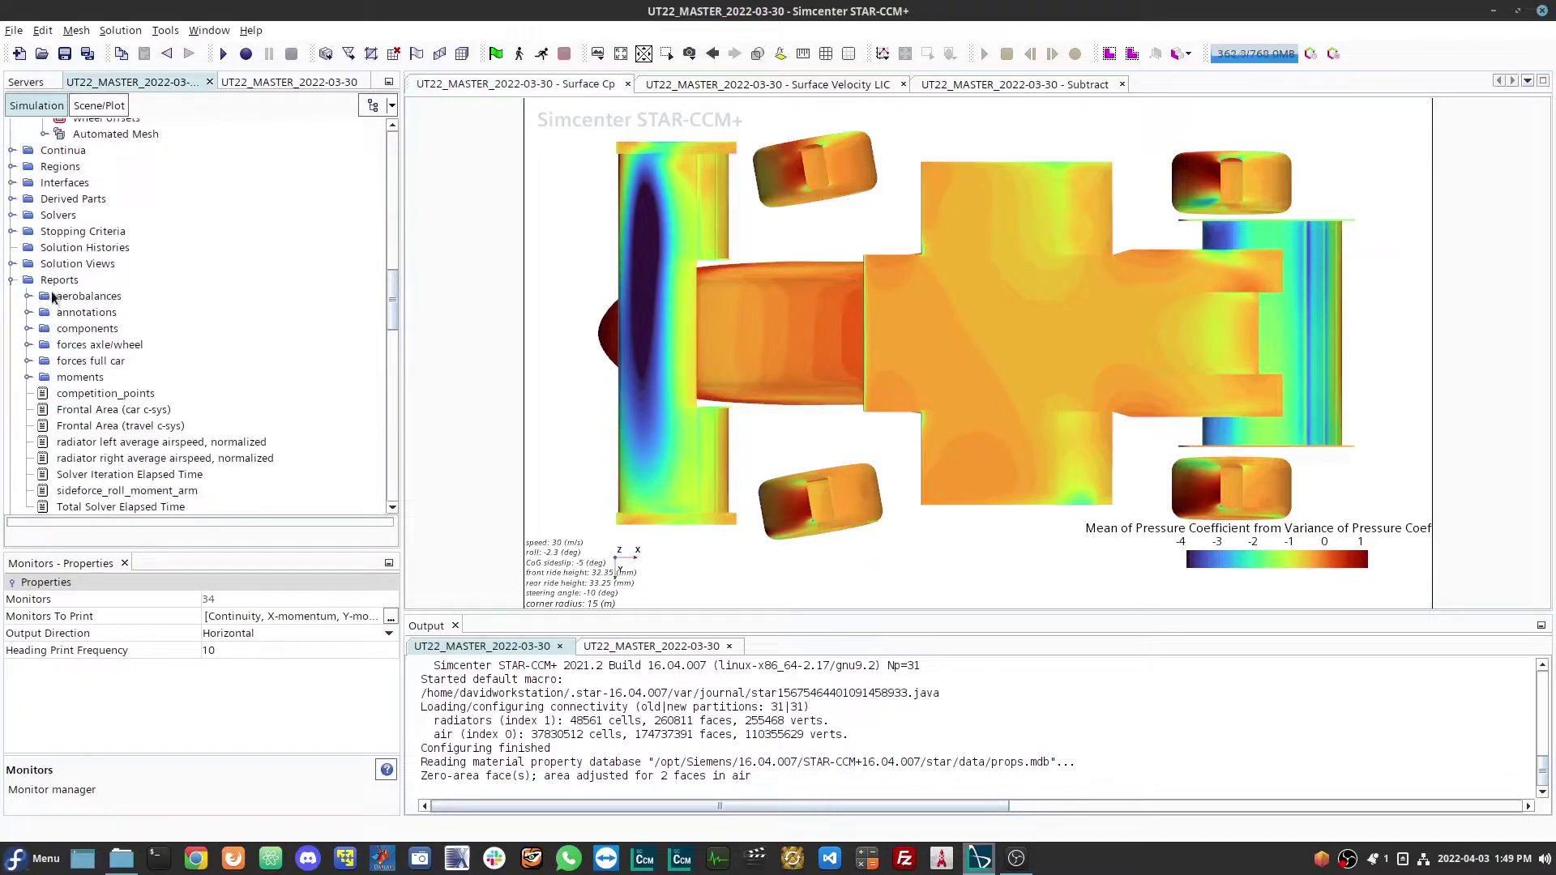
pyautogui.click(28, 312)
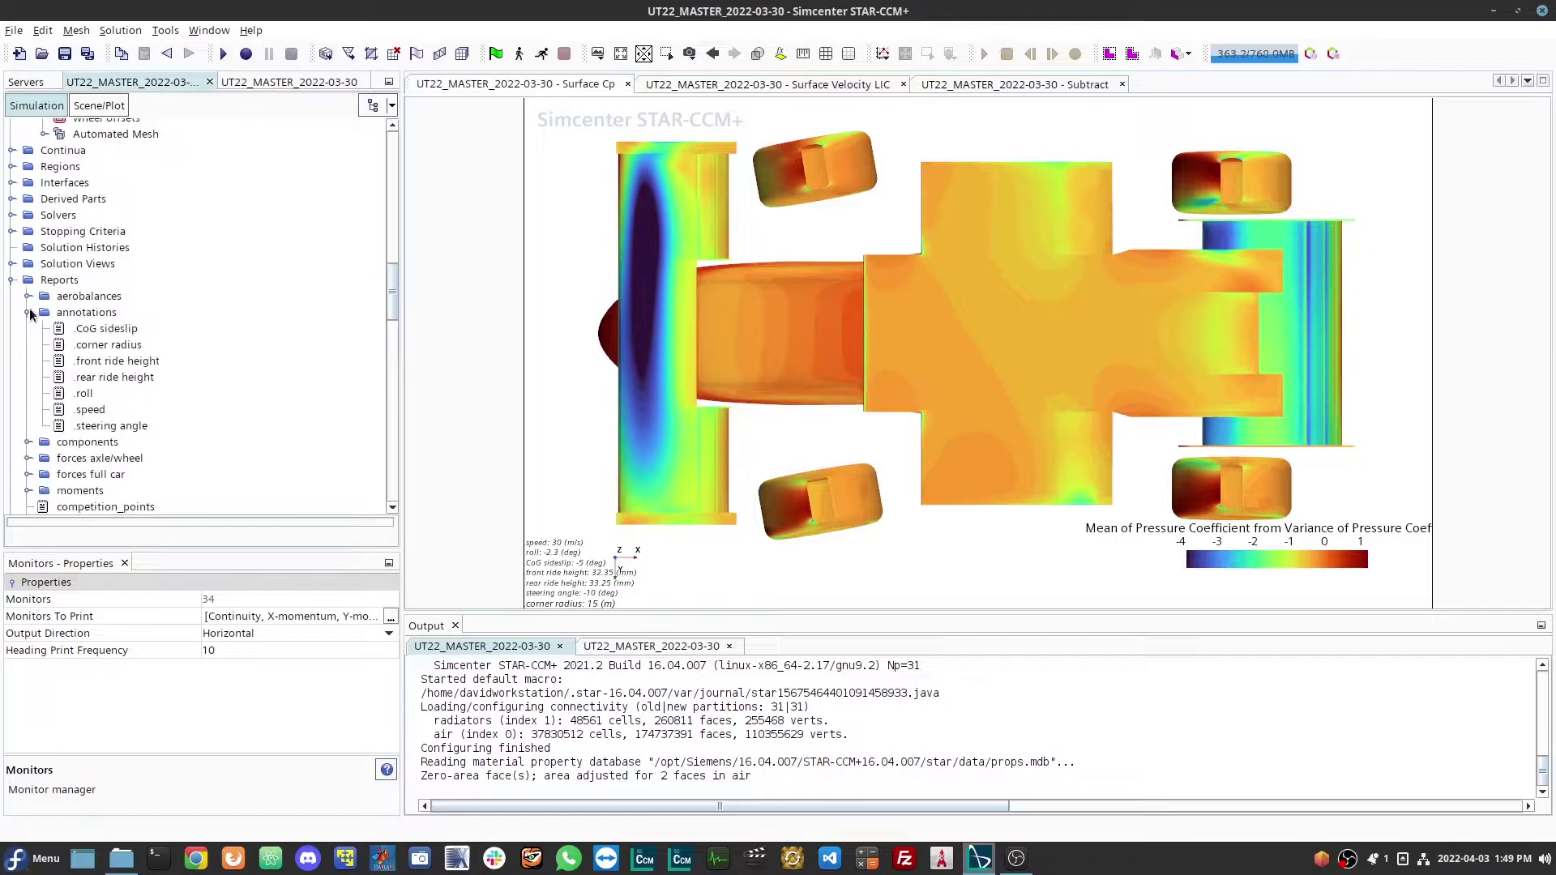
pyautogui.click(105, 329)
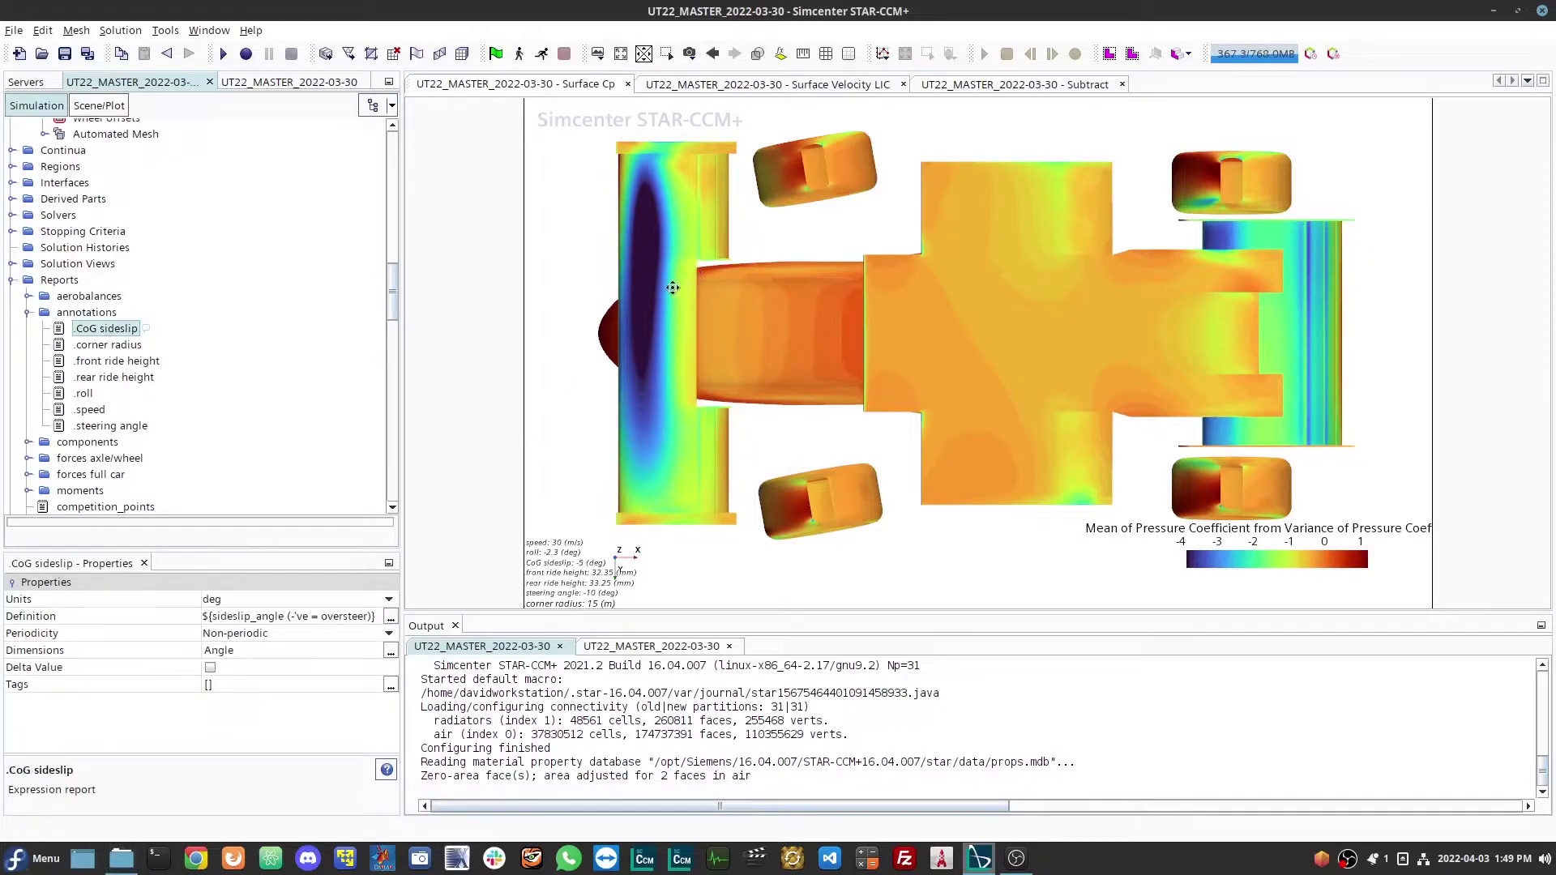
# Examine the parameter reference in the .CoG sideslip report's definition and leave the definition without changing it
pyautogui.click(391, 616)
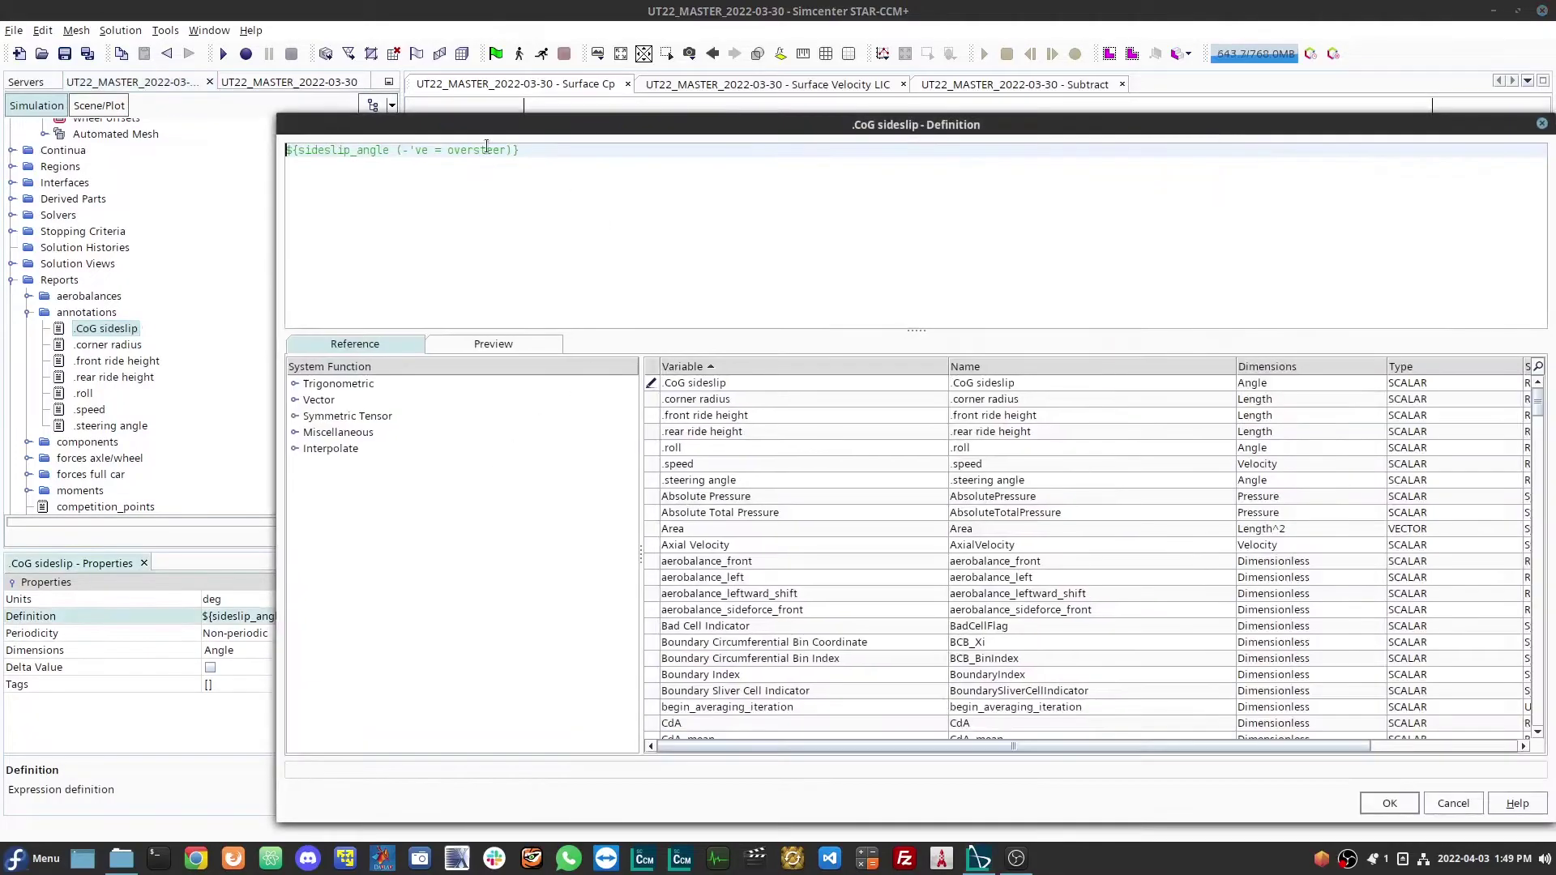
pyautogui.moveTo(300, 151); pyautogui.dragTo(338, 153)
pyautogui.click(334, 161)
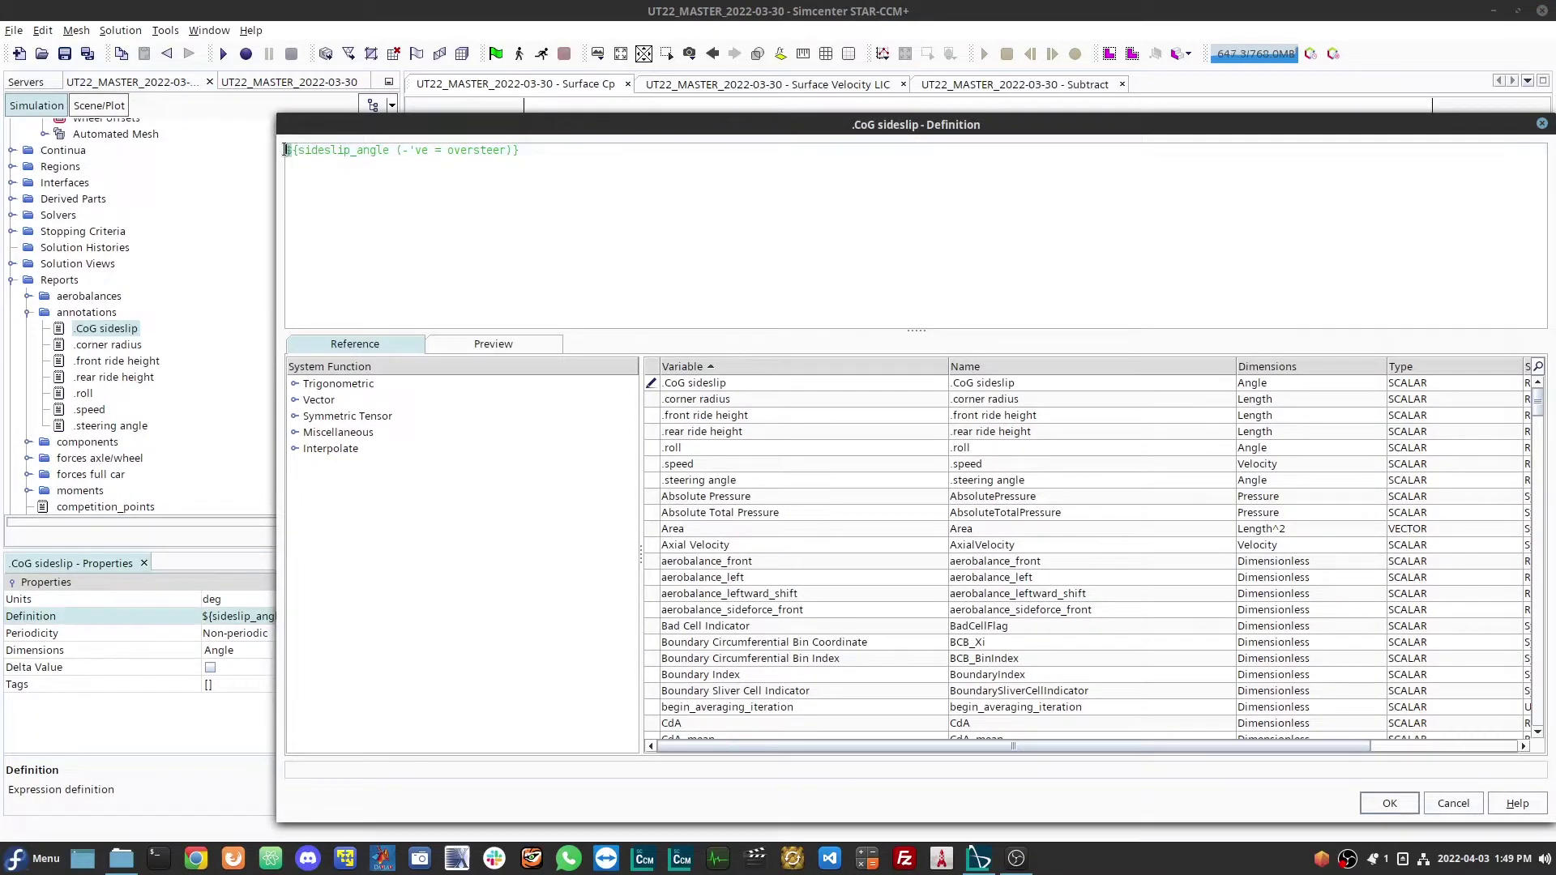
pyautogui.moveTo(298, 150); pyautogui.dragTo(513, 151)
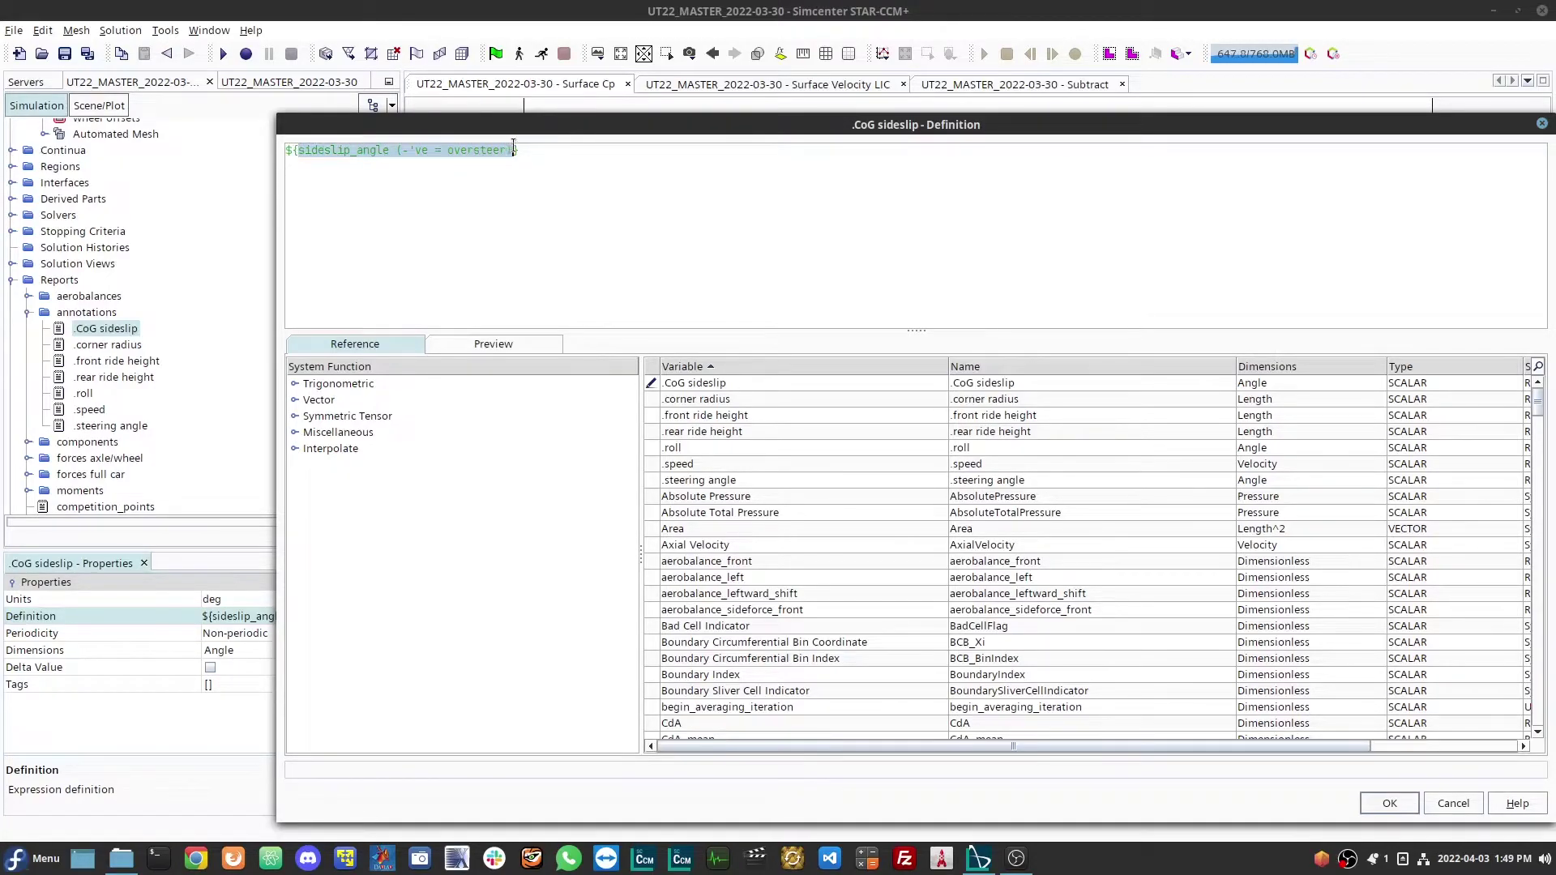
pyautogui.click(1454, 804)
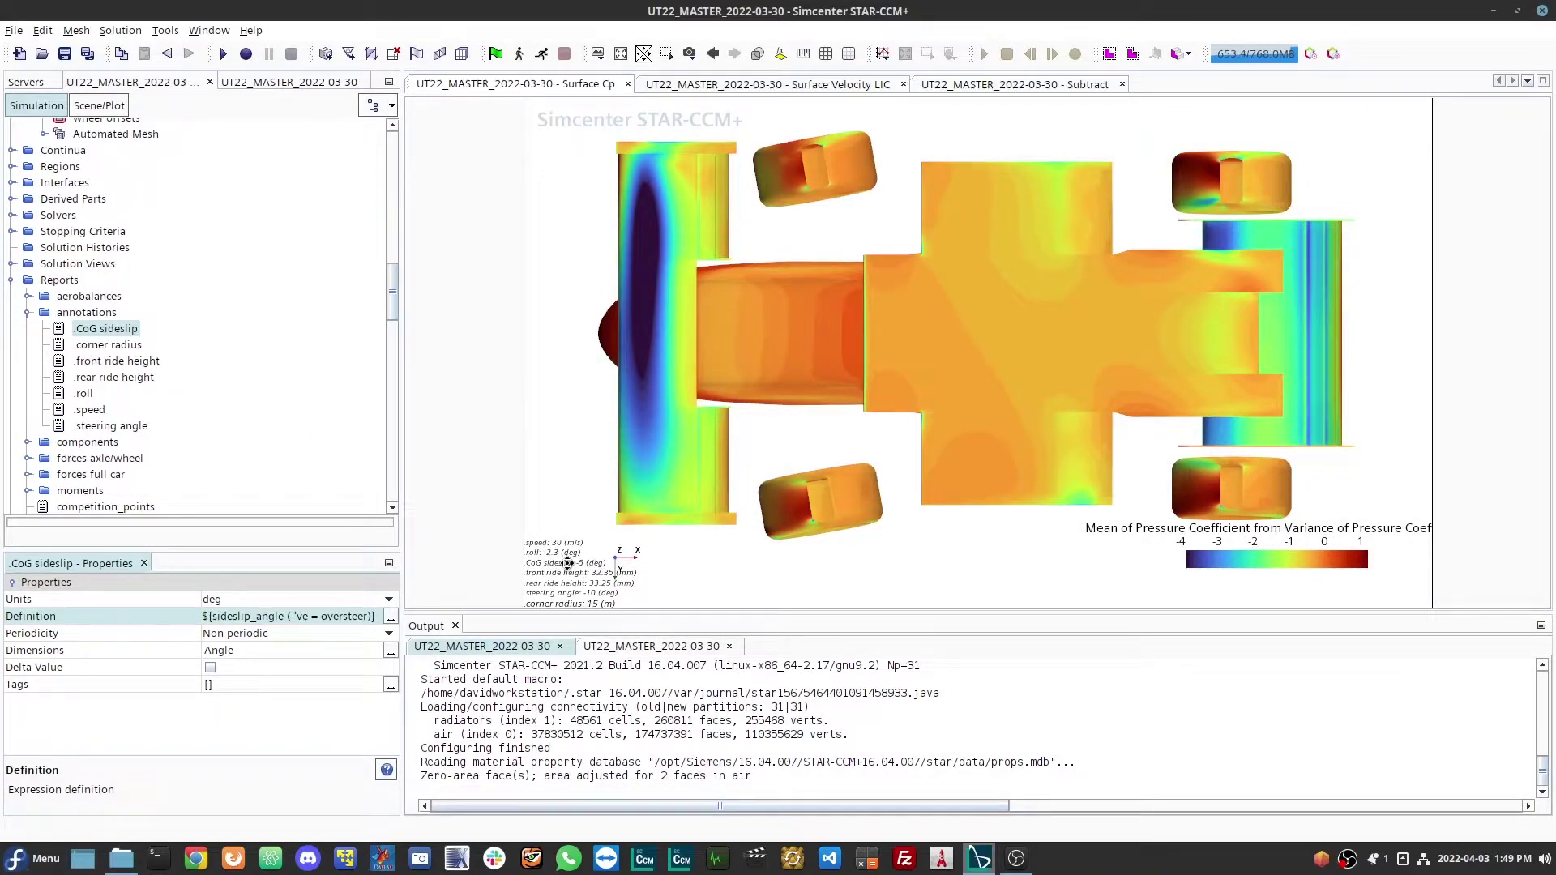
# Close the Surface Velocity LIC scene and open the Surface Cf LIC scene
pyautogui.click(786, 81)
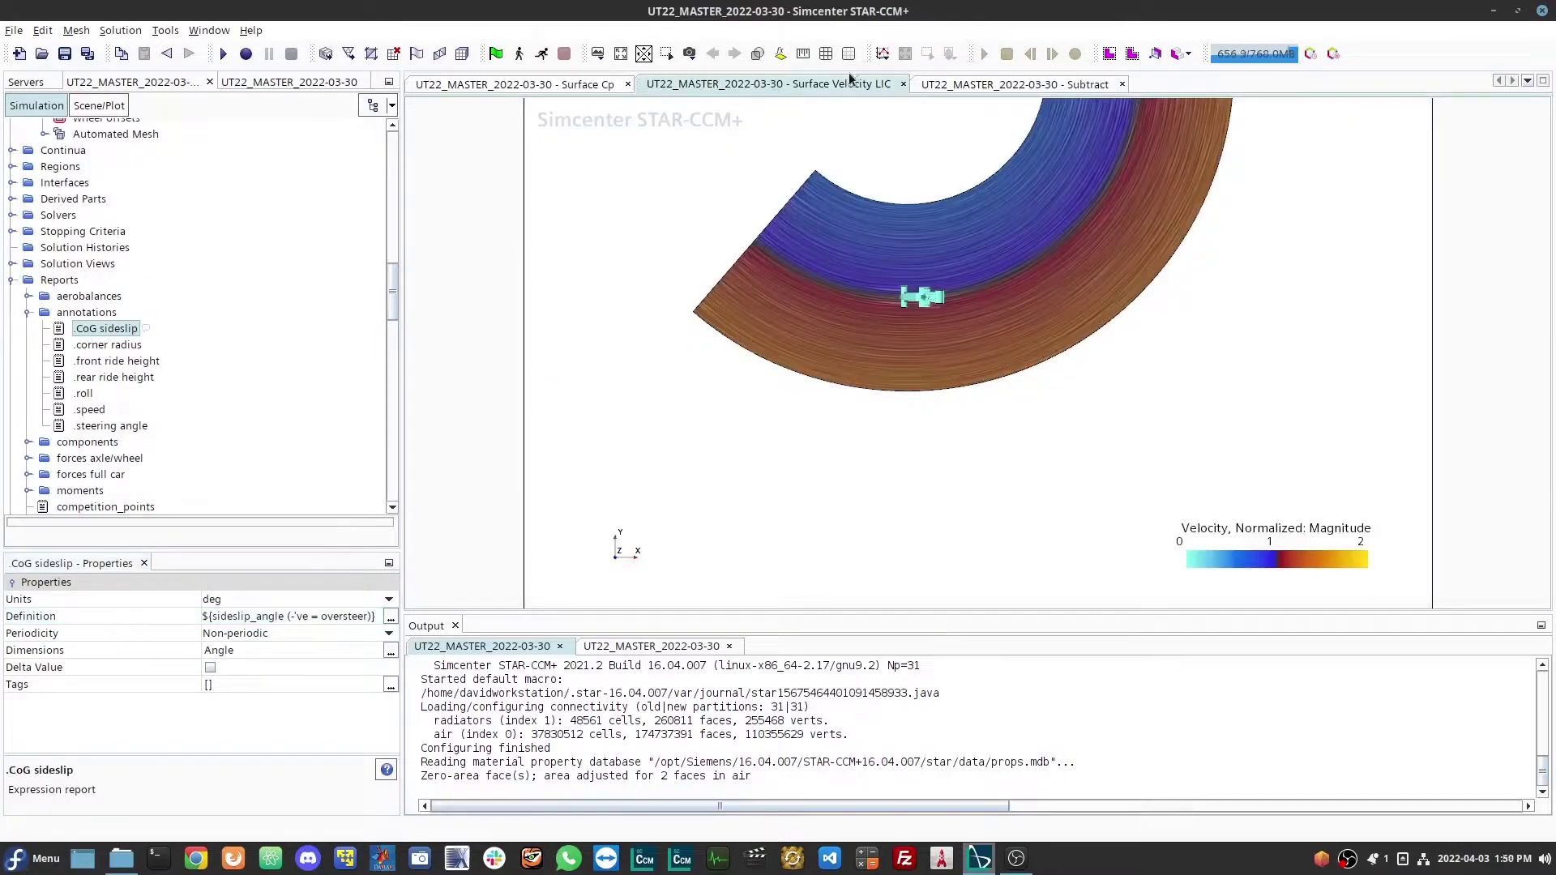
pyautogui.click(903, 84)
pyautogui.scroll(-8, 178, 308)
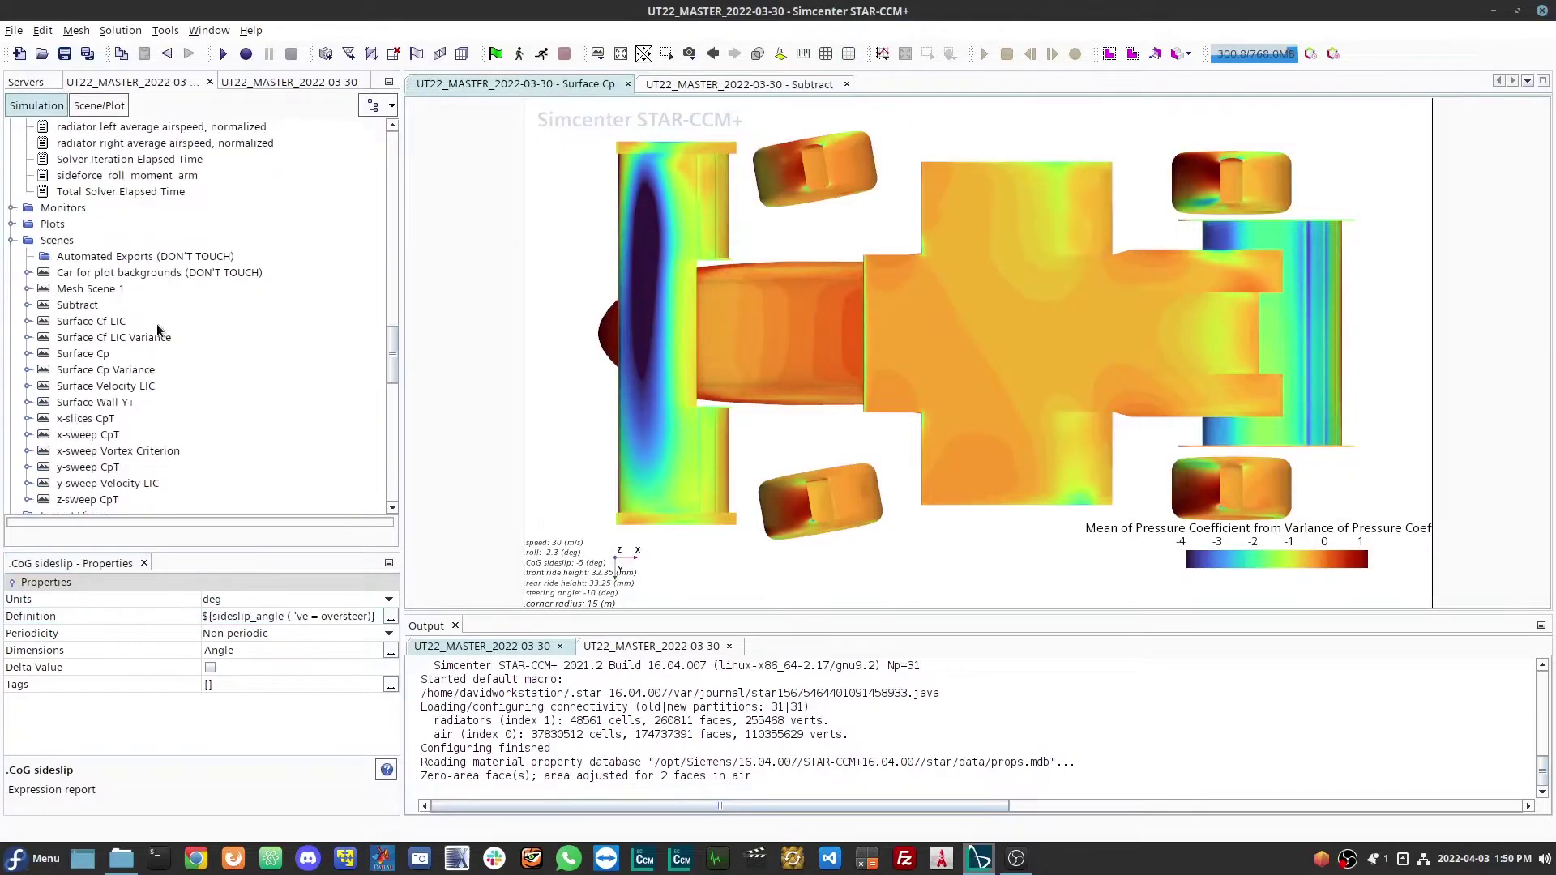
pyautogui.click(98, 322)
pyautogui.doubleClick(97, 323)
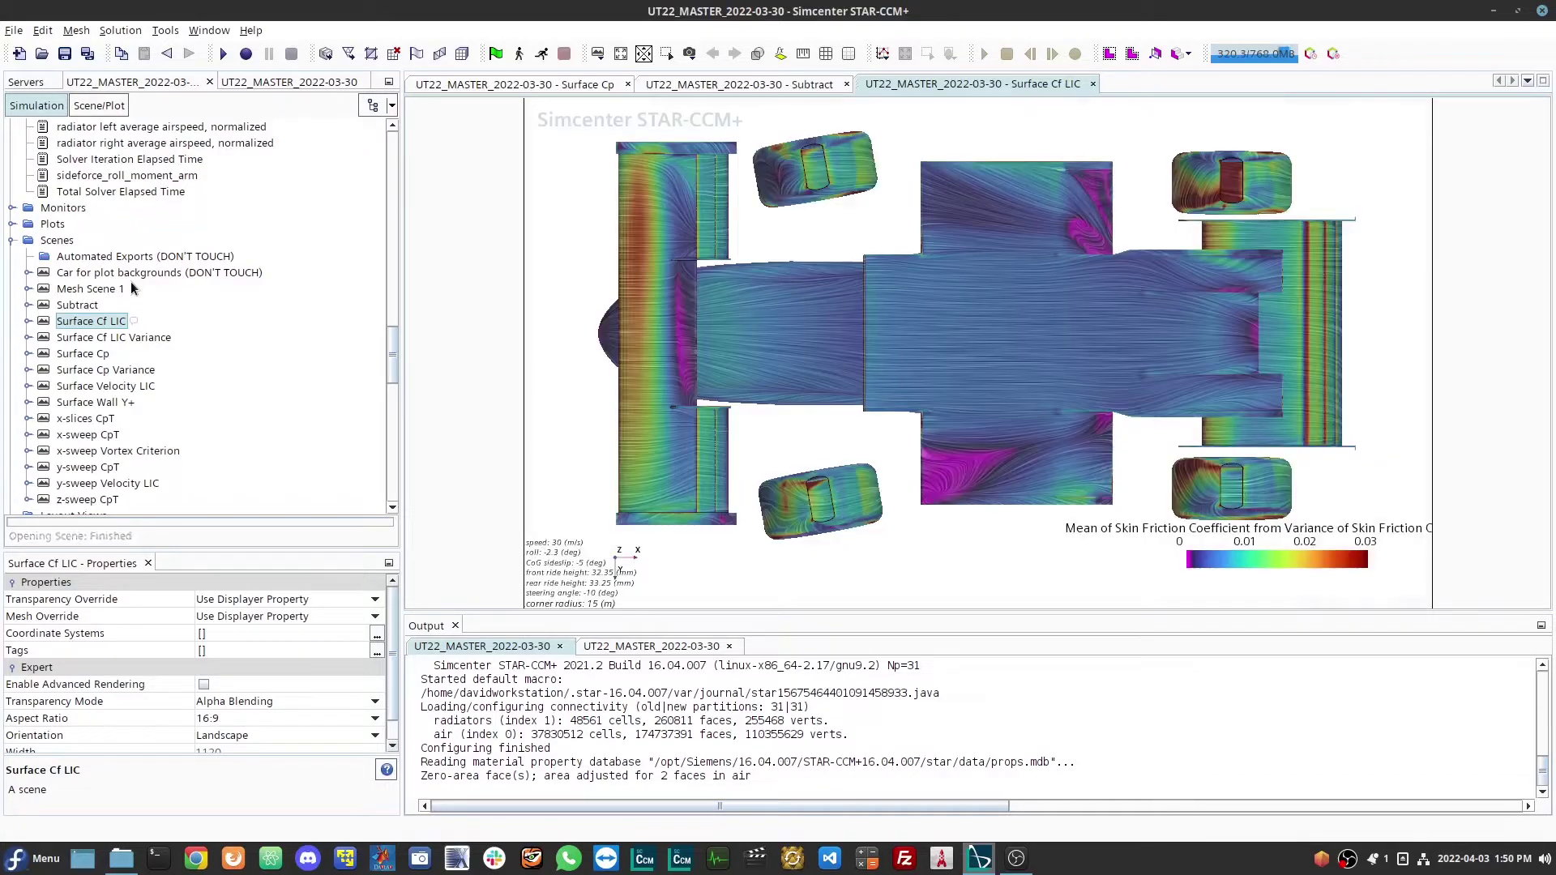
# Switch the Mean displayer's display mode in the Surface Cf LIC scene to Glyph and back to Line Integral Convolution
pyautogui.click(86, 107)
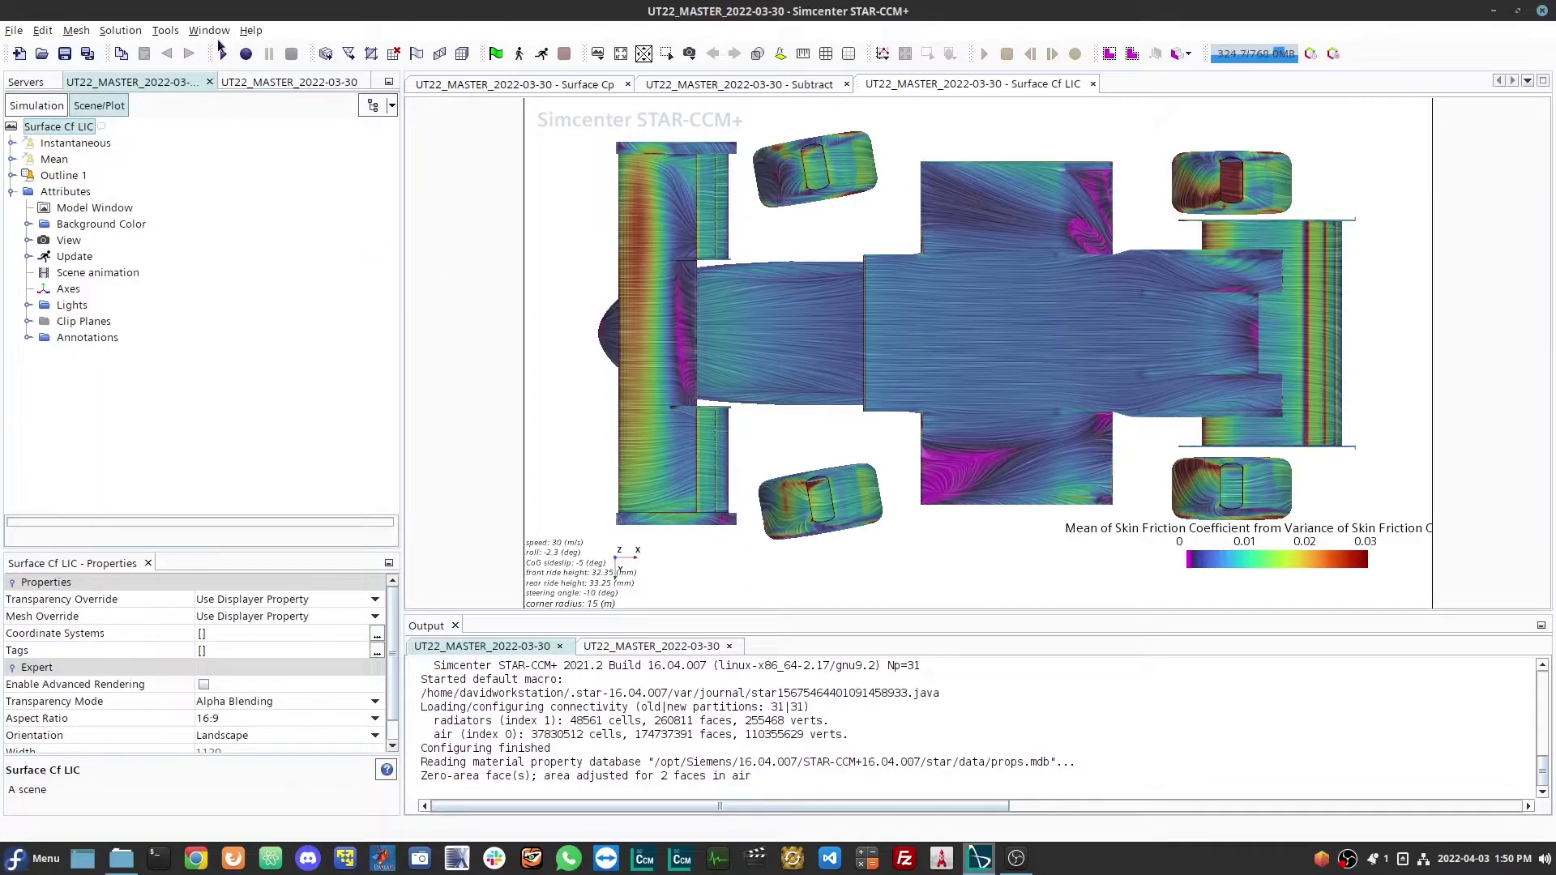
pyautogui.click(57, 158)
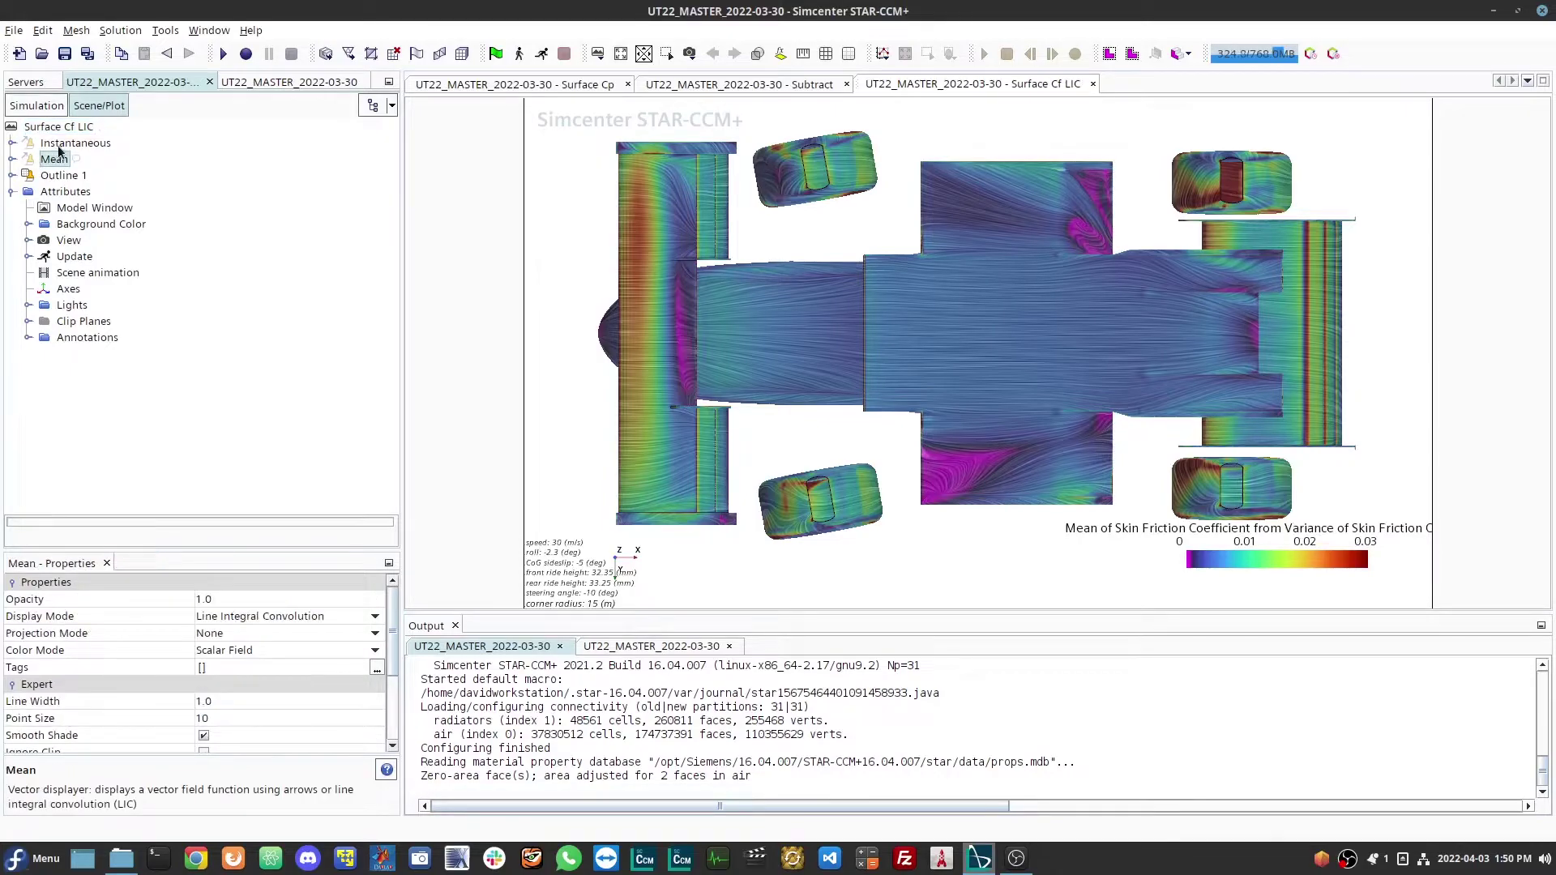
pyautogui.click(260, 618)
pyautogui.click(231, 631)
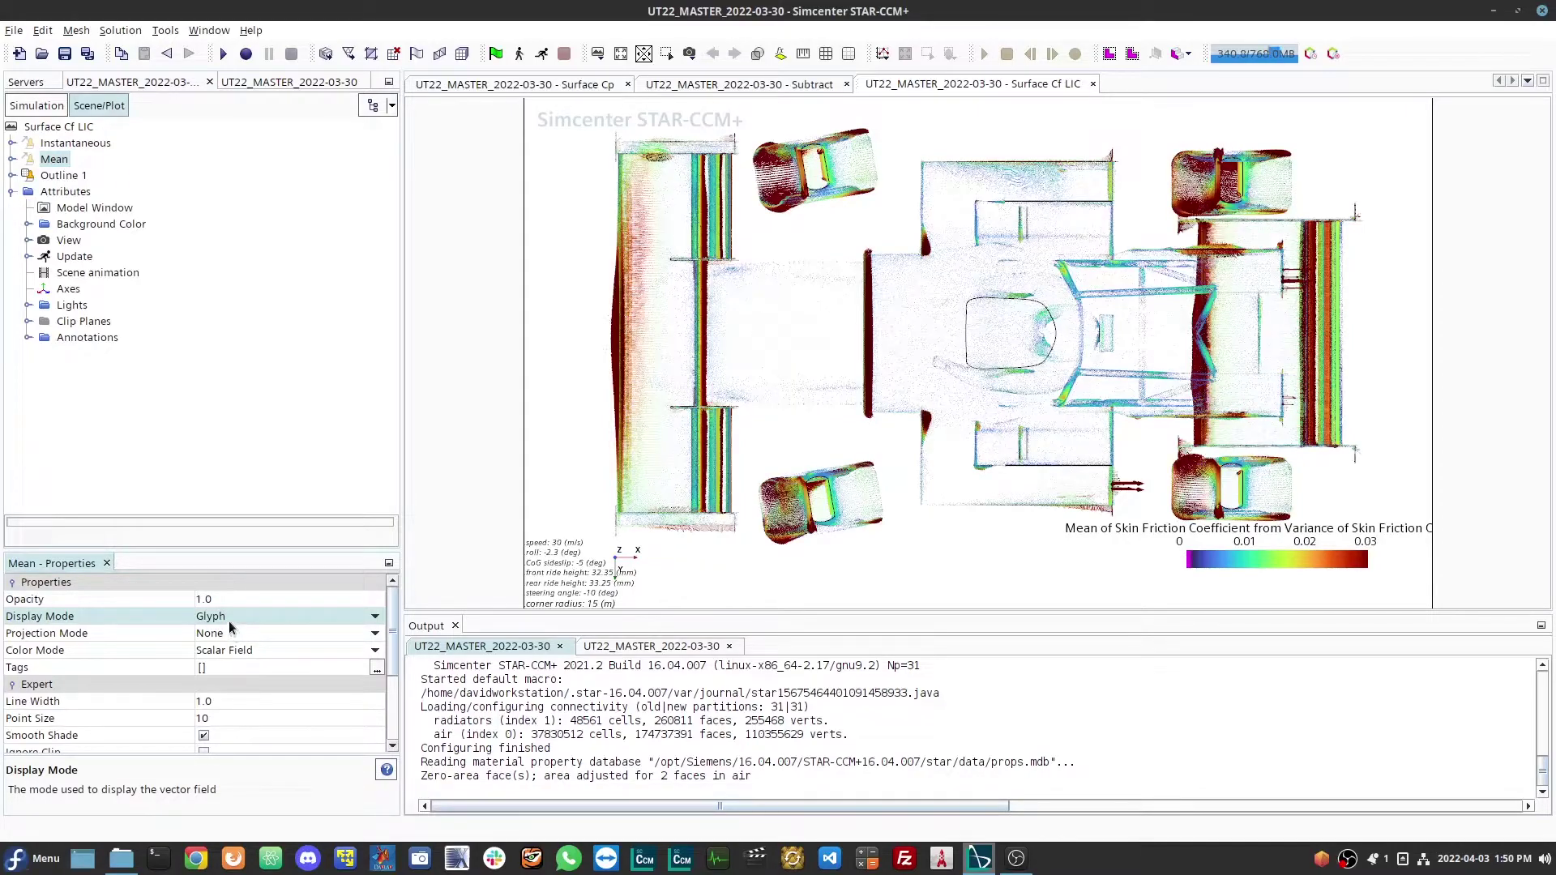
pyautogui.click(229, 618)
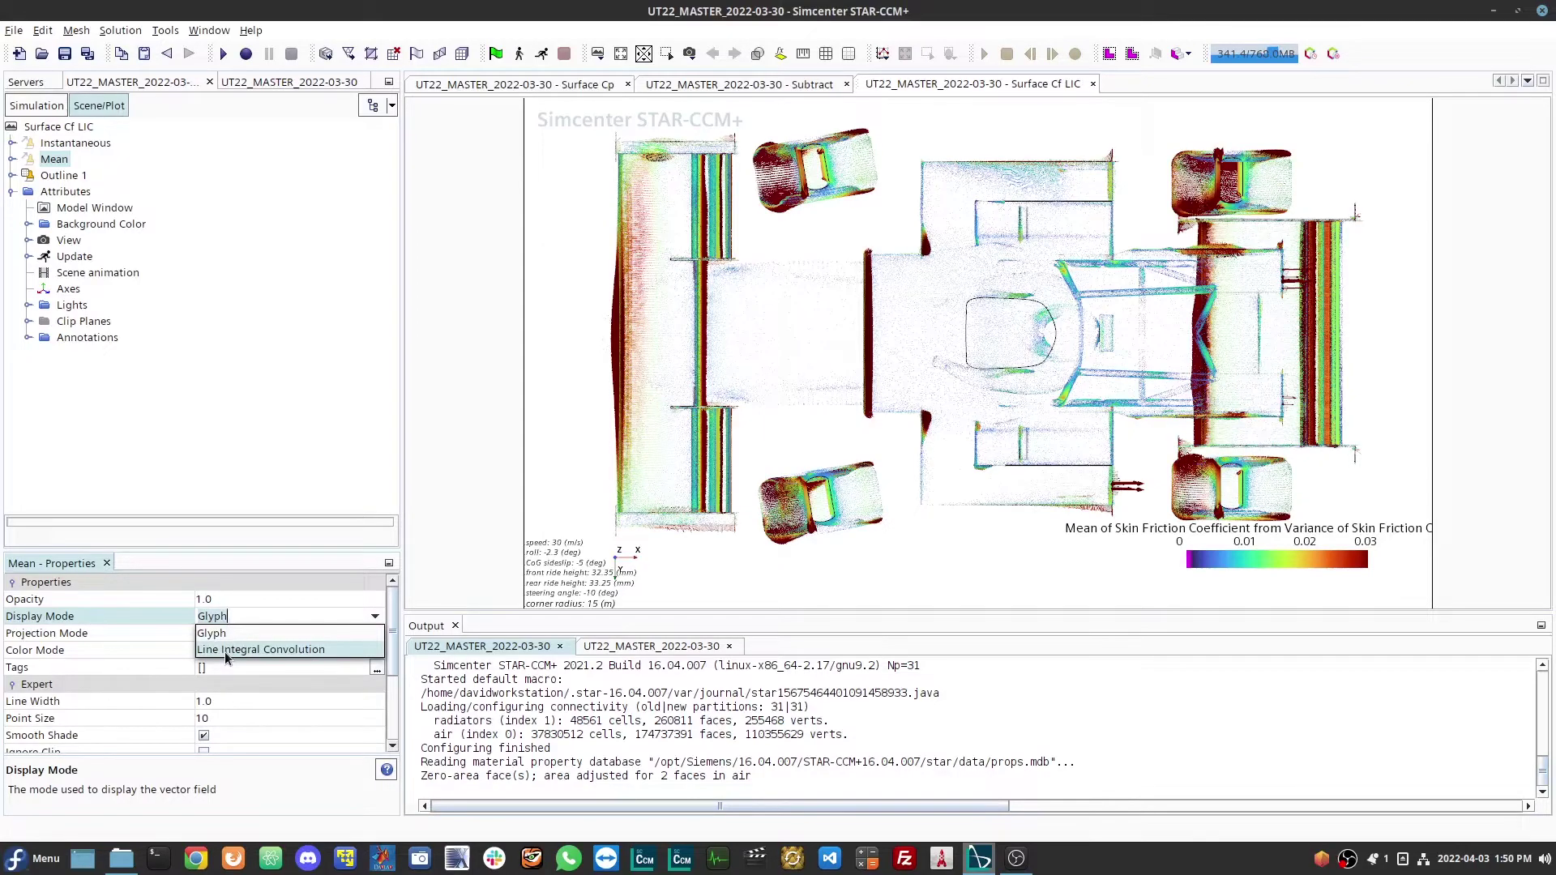
pyautogui.click(227, 651)
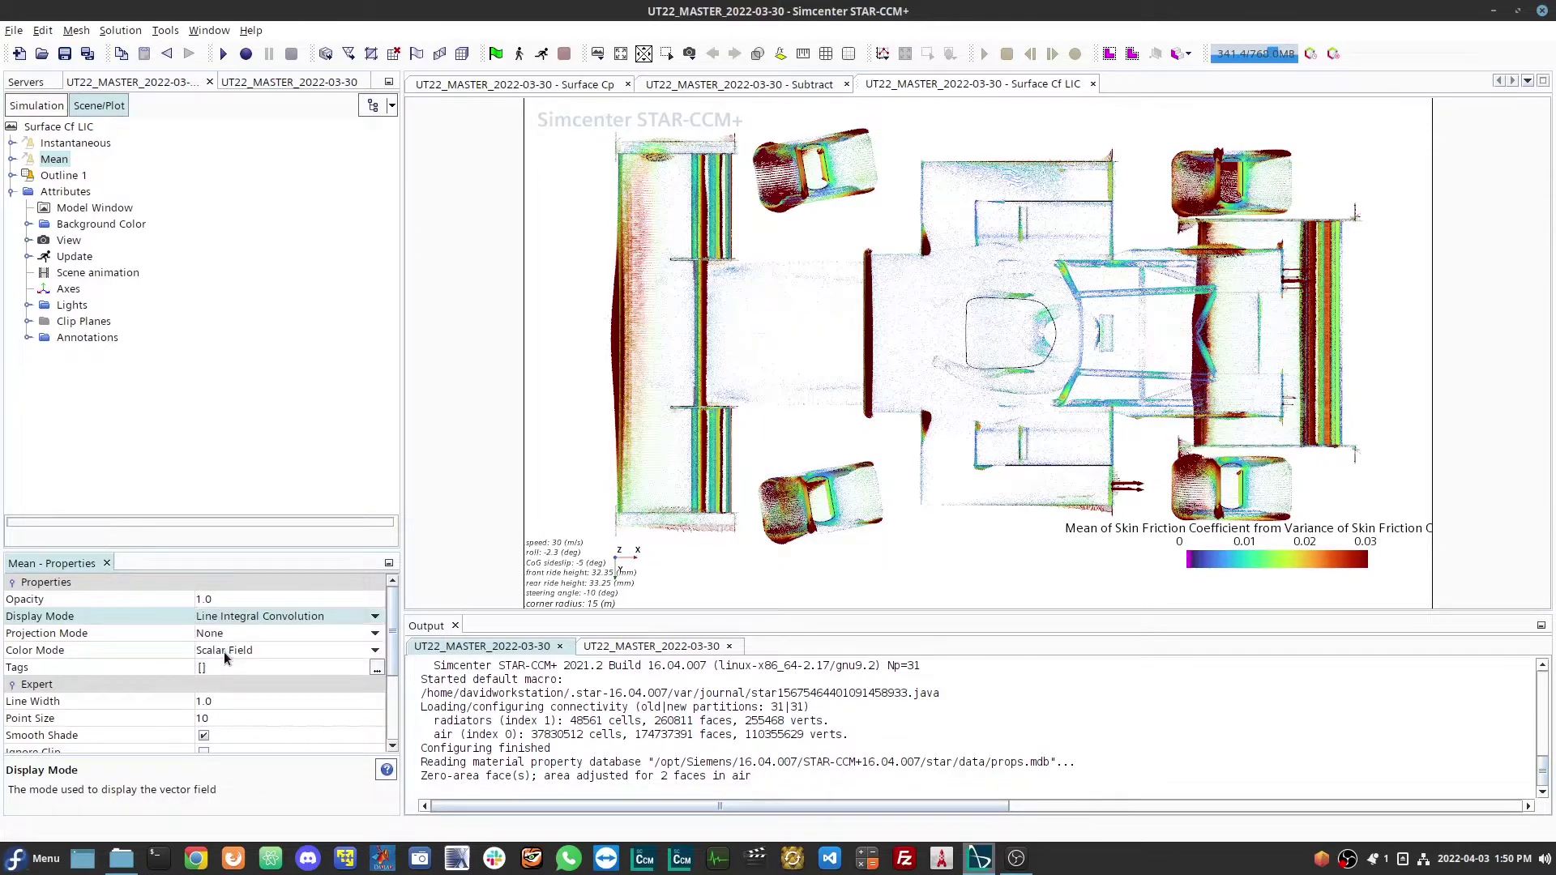
# Try 15 number steps in the Mean displayer's line integral convolution settings and set the value back to 30
pyautogui.click(12, 159)
pyautogui.click(74, 239)
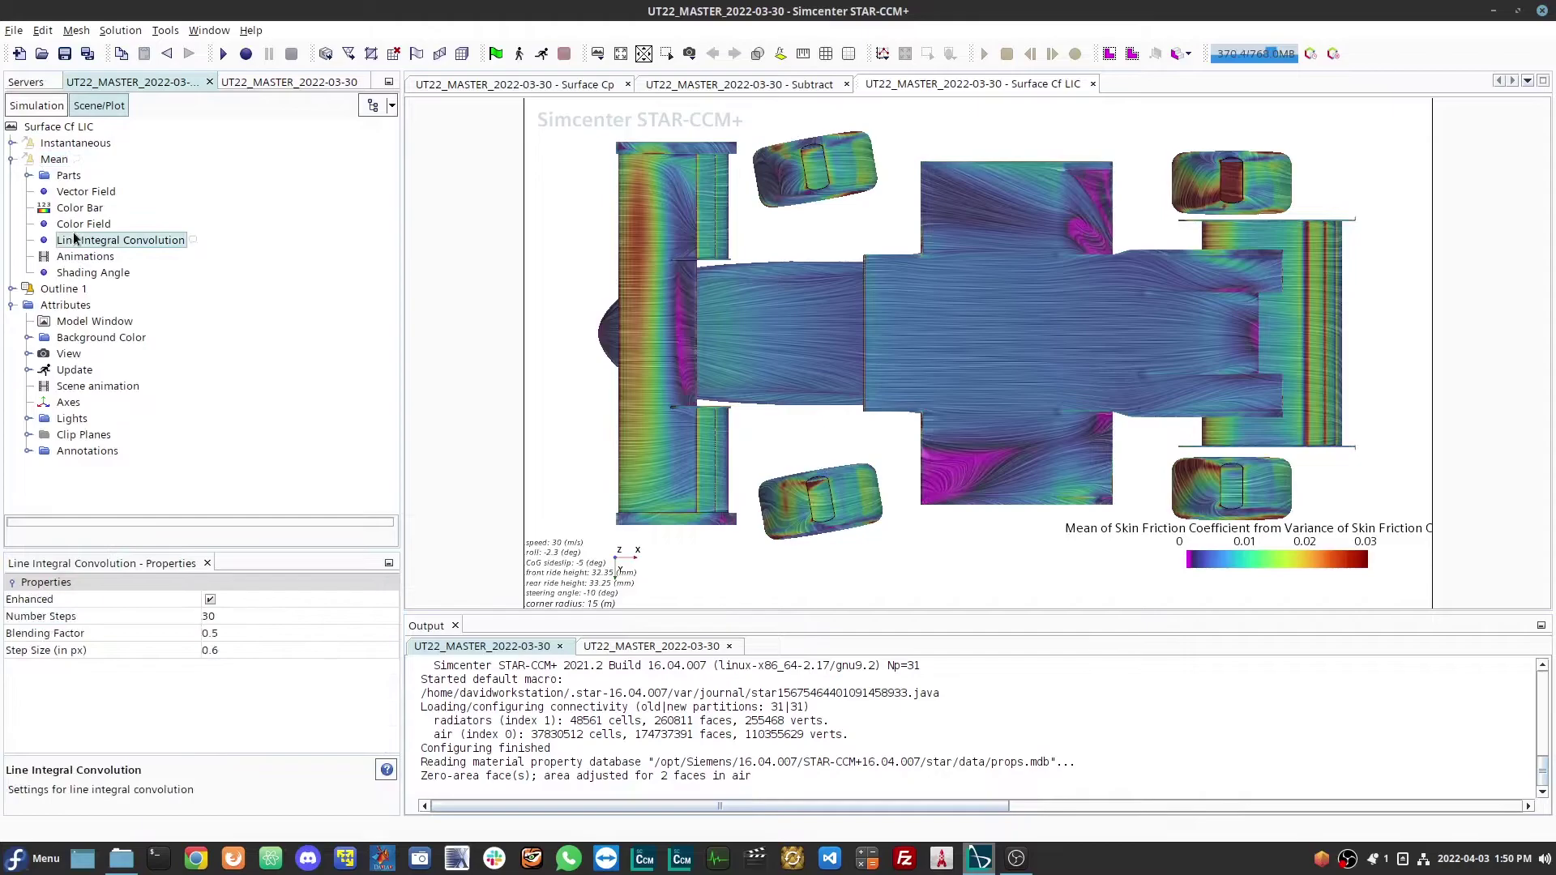
pyautogui.click(209, 616)
pyautogui.write('15')
pyautogui.press('Return')
pyautogui.click(210, 616)
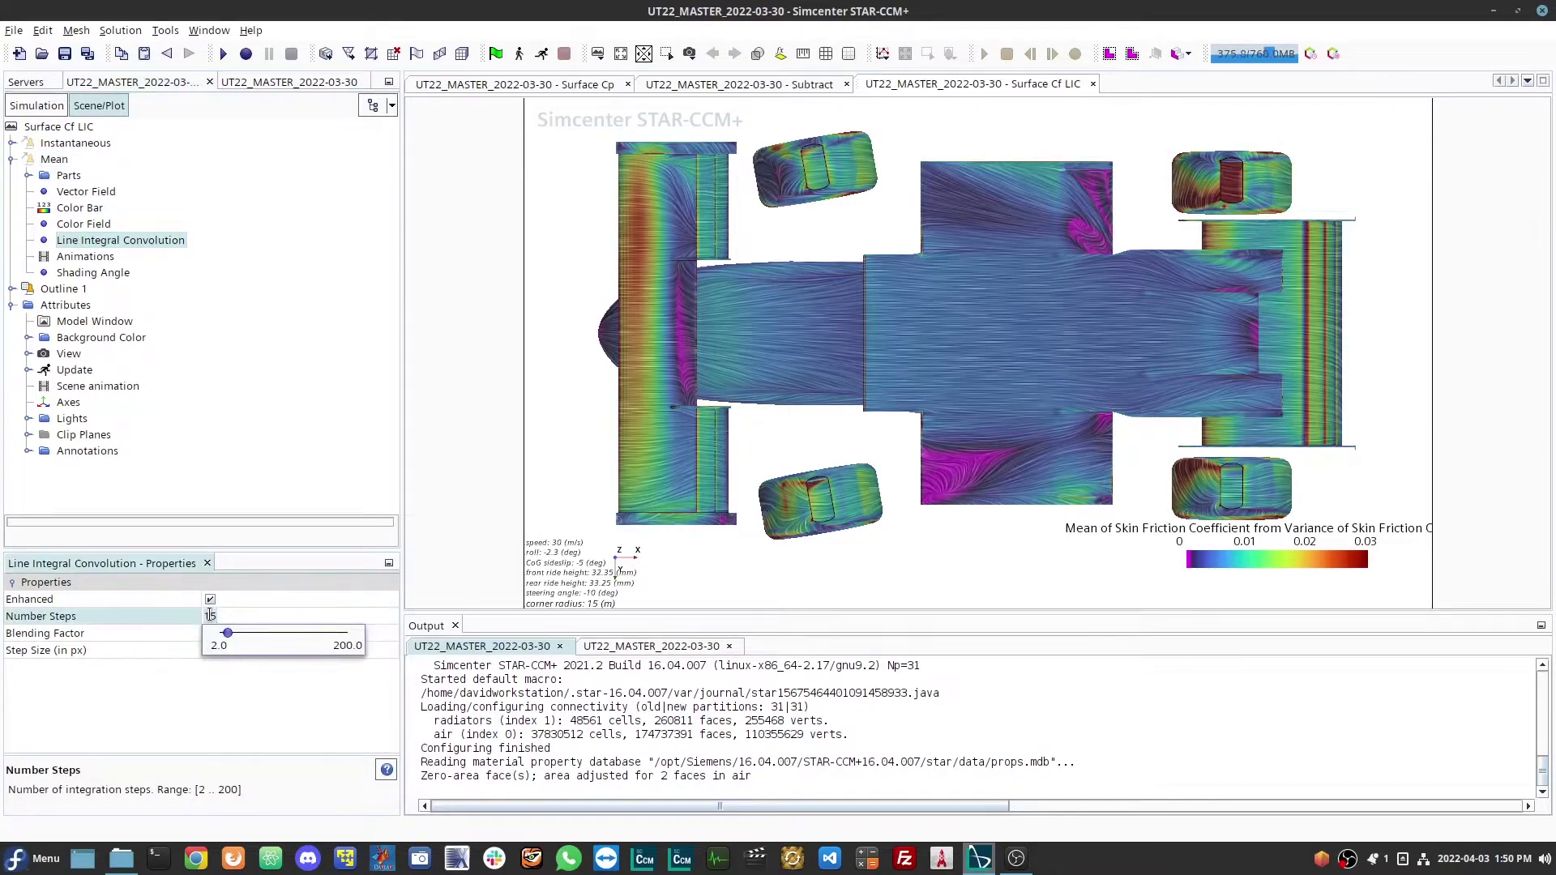
pyautogui.write('30')
pyautogui.press('Return')
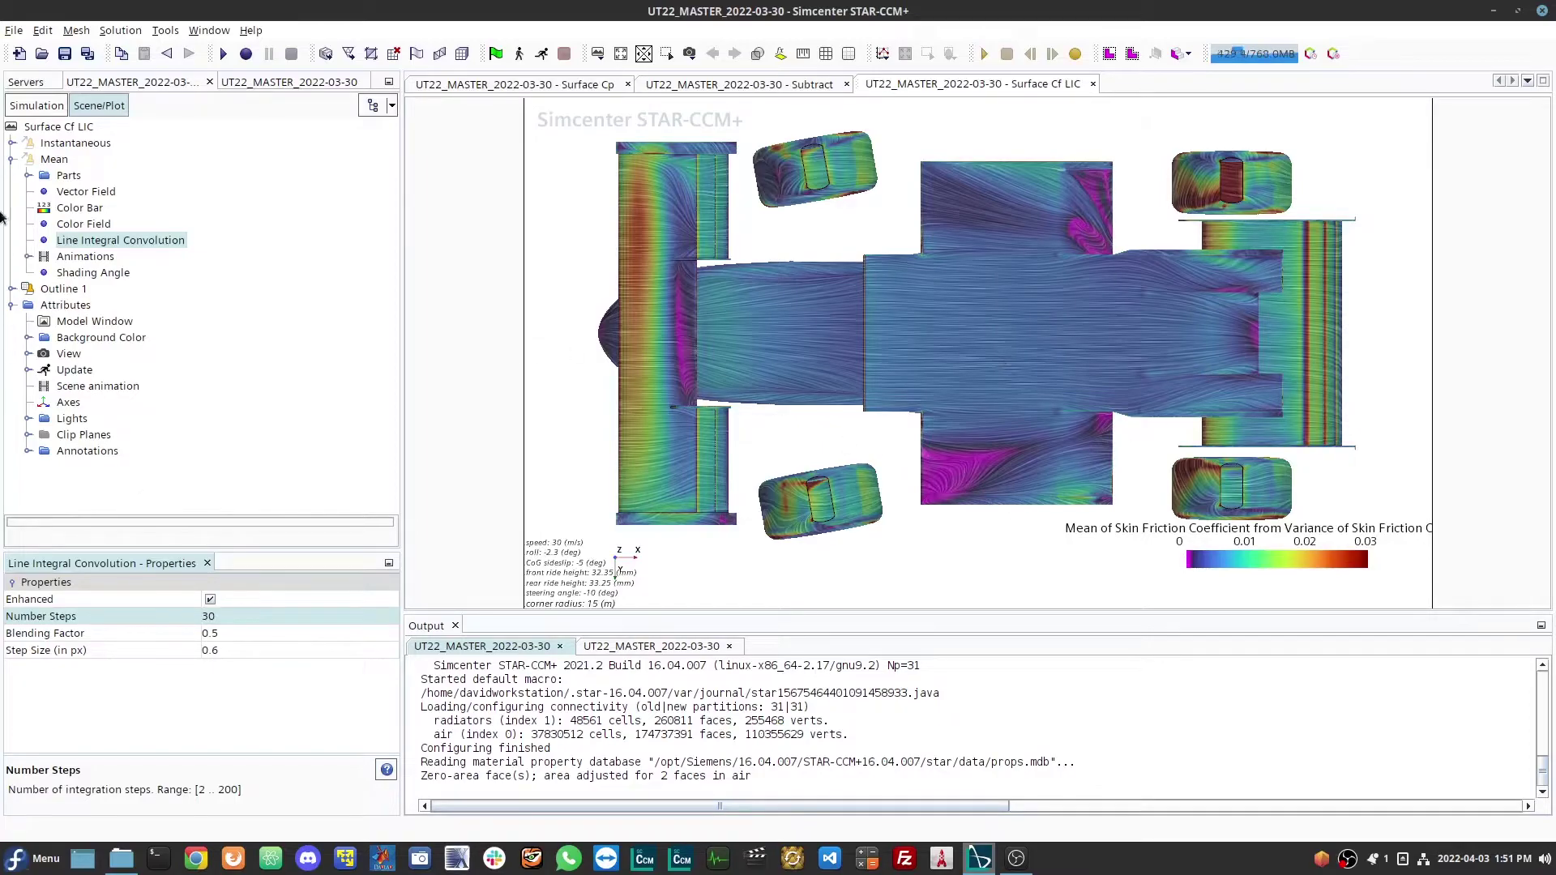
# Open the x-sweep CpT scene and show its displayer and attribute tree
pyautogui.click(34, 105)
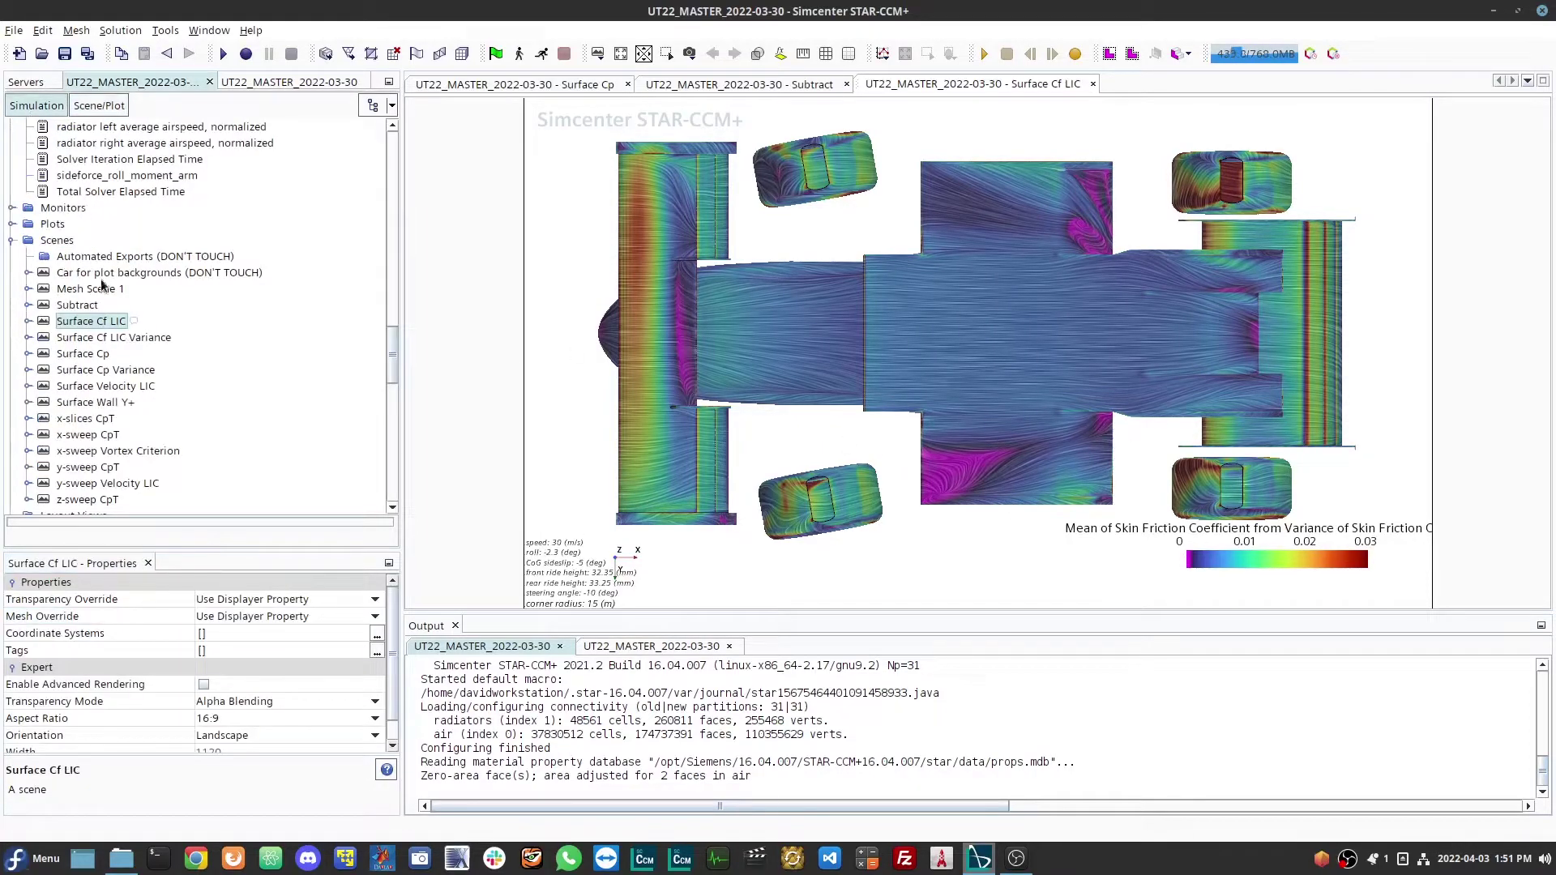
pyautogui.click(91, 435)
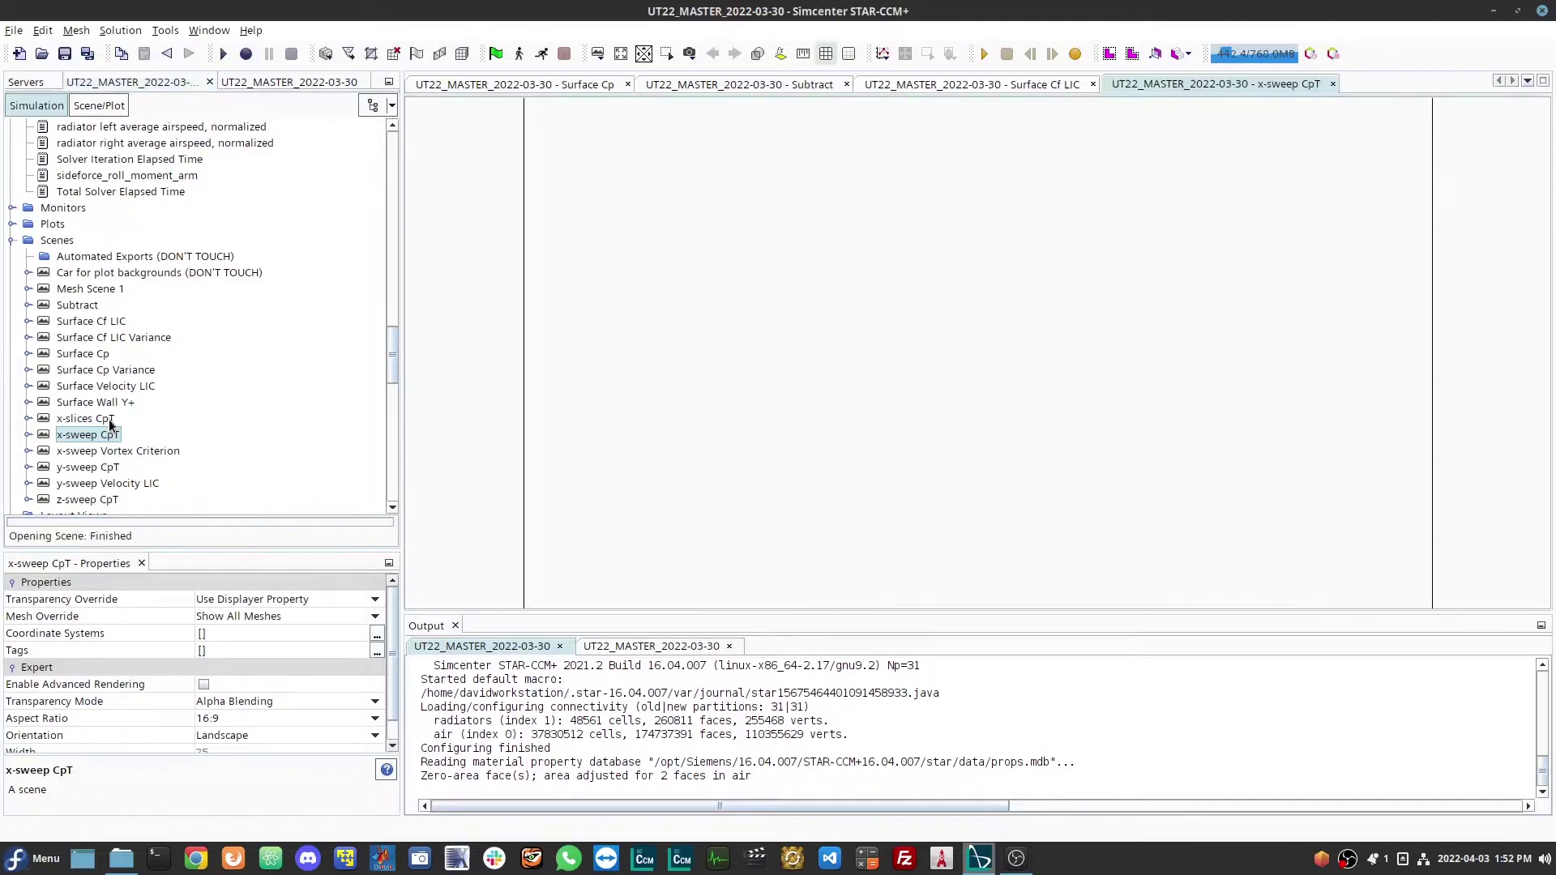
pyautogui.click(824, 54)
pyautogui.click(99, 105)
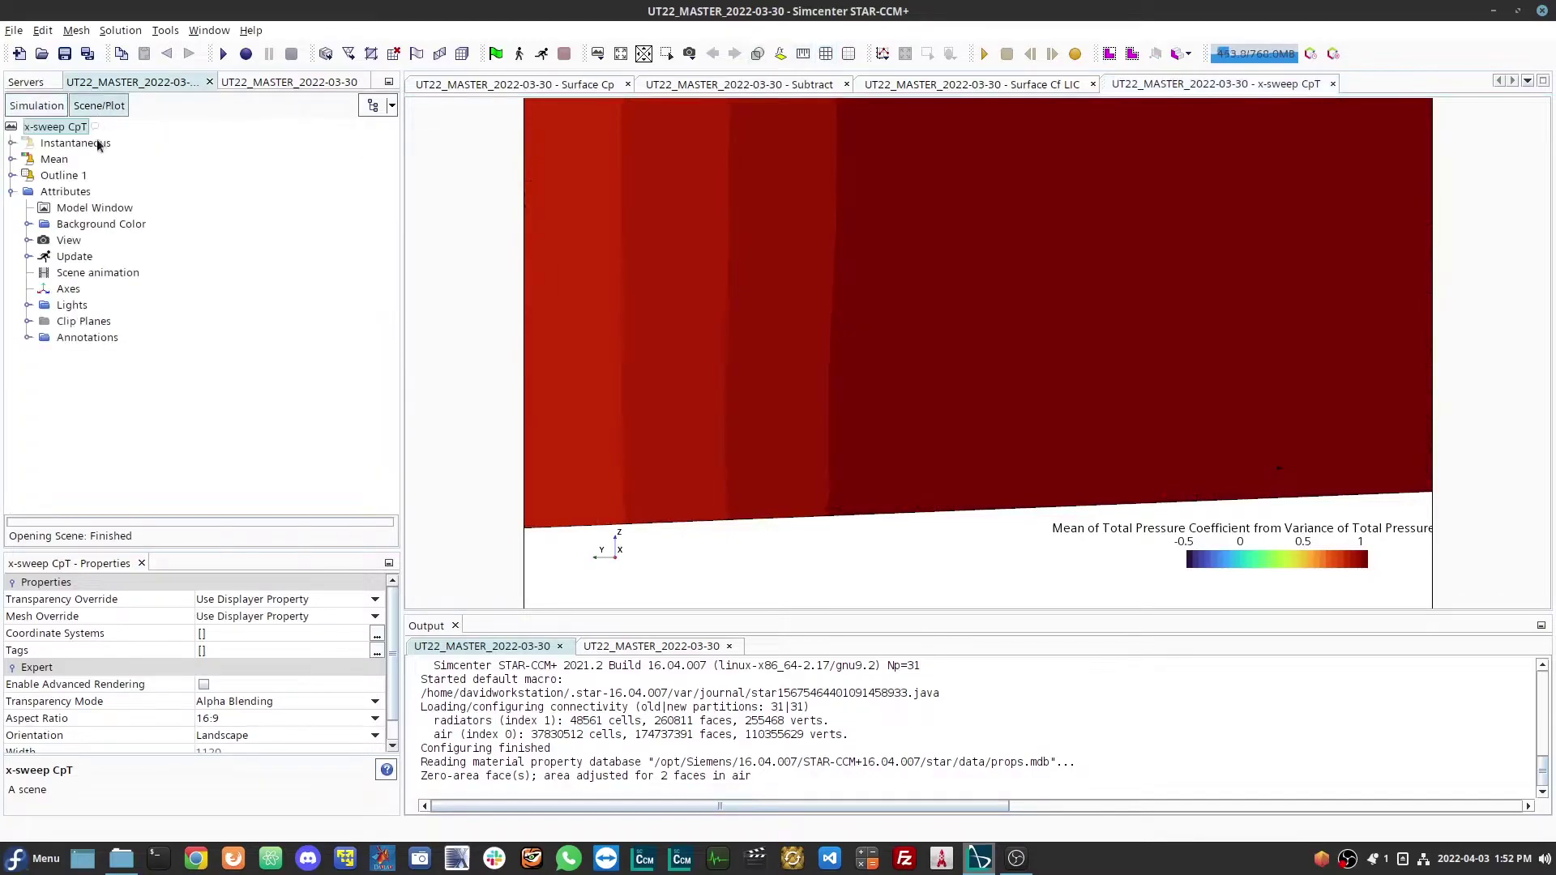
# Expand the Instantaneous and Mean displayers and inspect the X-0900 section sweep animation settings under Mean
pyautogui.click(9, 159)
pyautogui.click(12, 143)
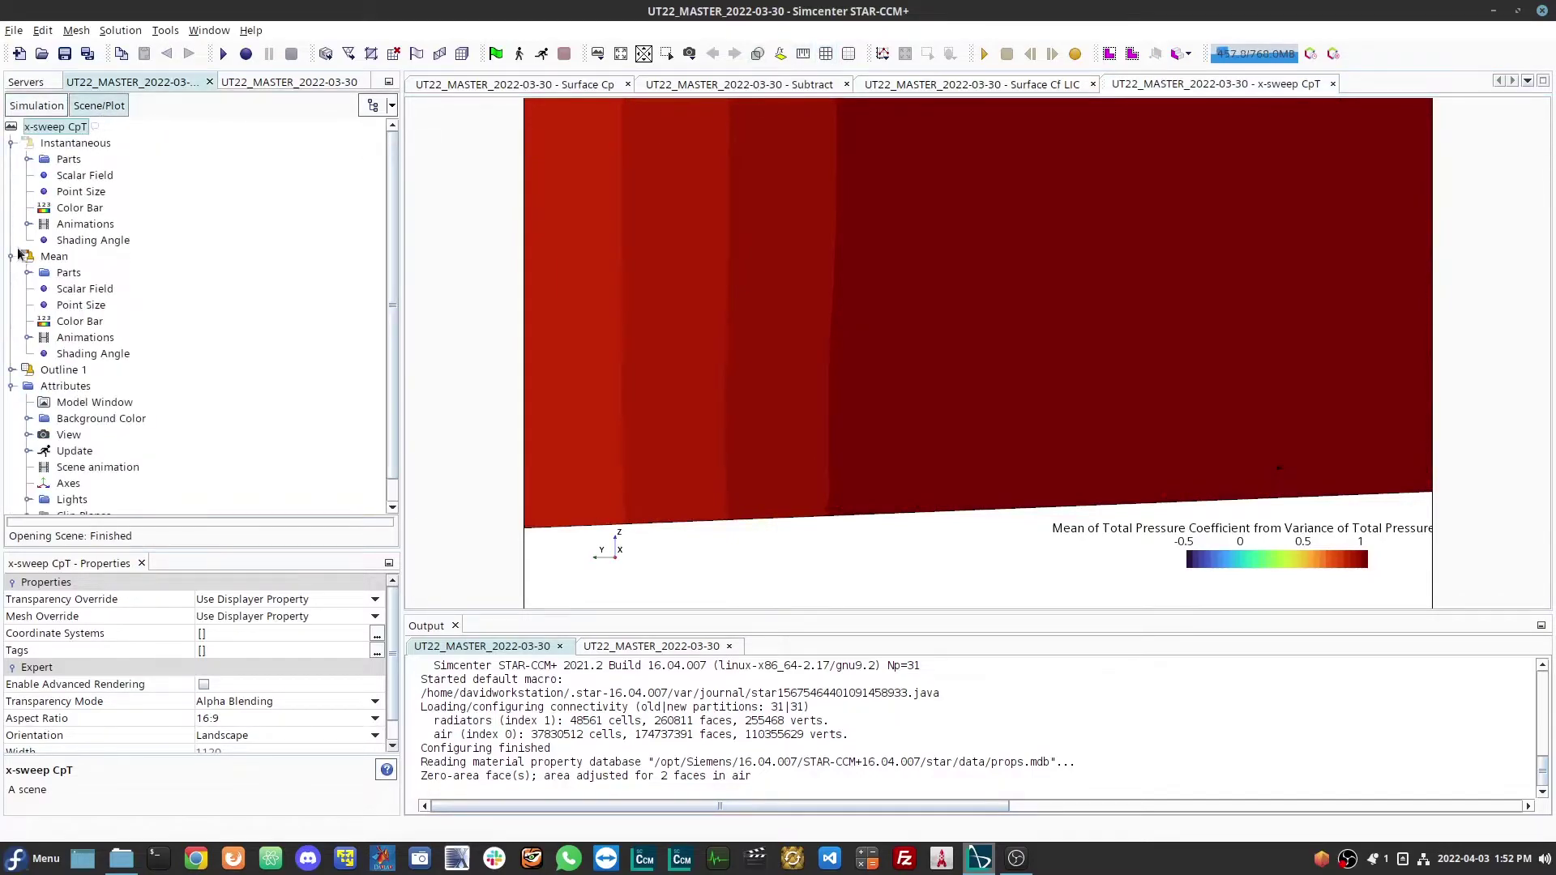
pyautogui.click(61, 339)
pyautogui.click(27, 337)
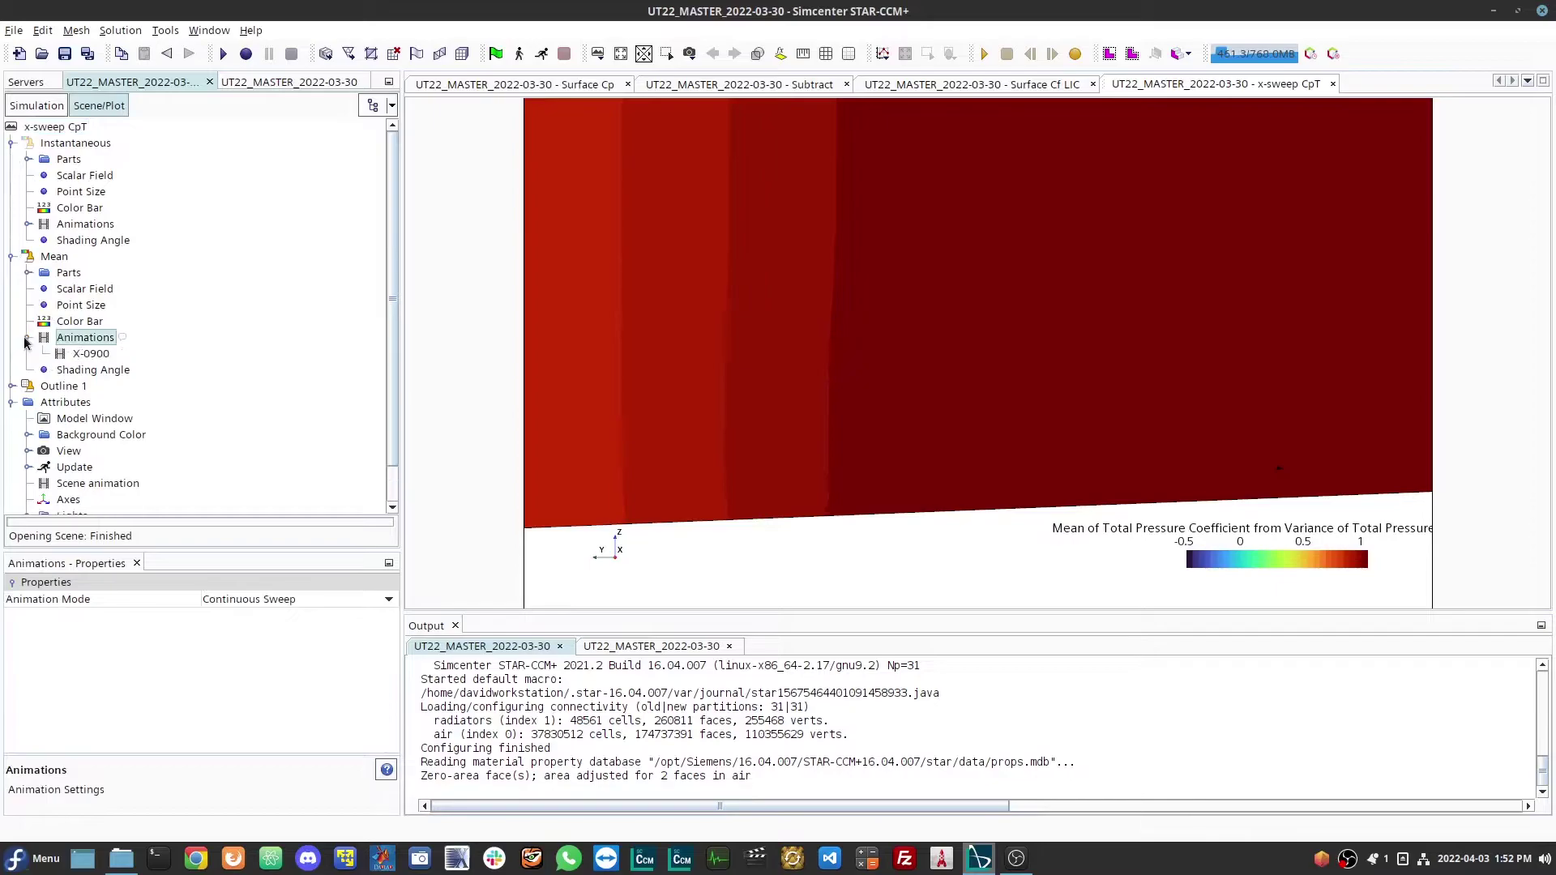
pyautogui.click(84, 355)
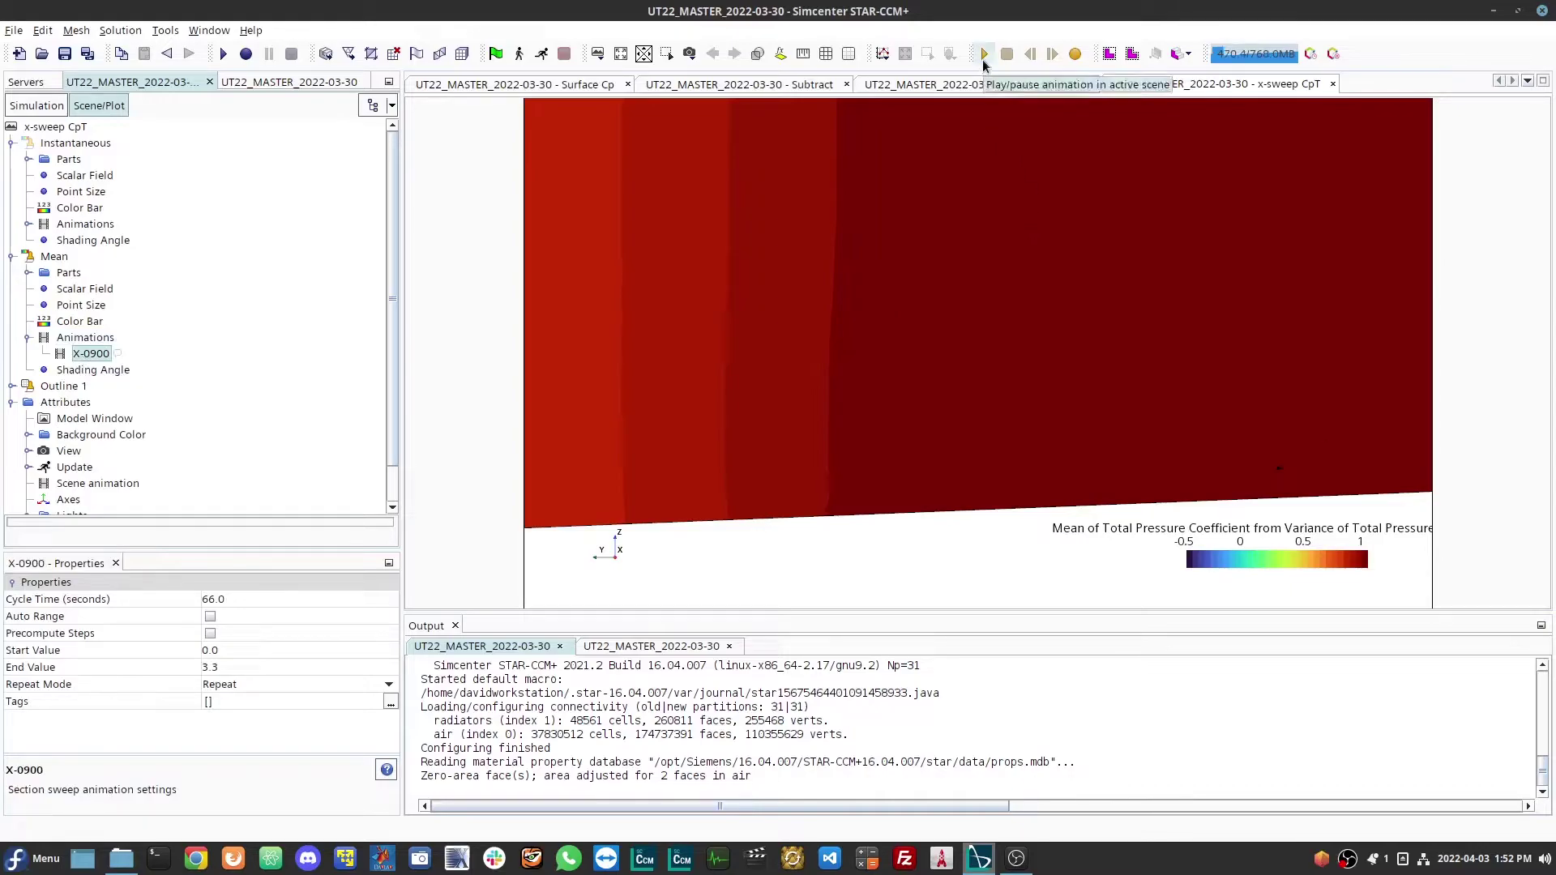
# Examine the export options for the x-sweep CpT animation without saving, and play the animation briefly before stopping it
pyautogui.rightClick(63, 132)
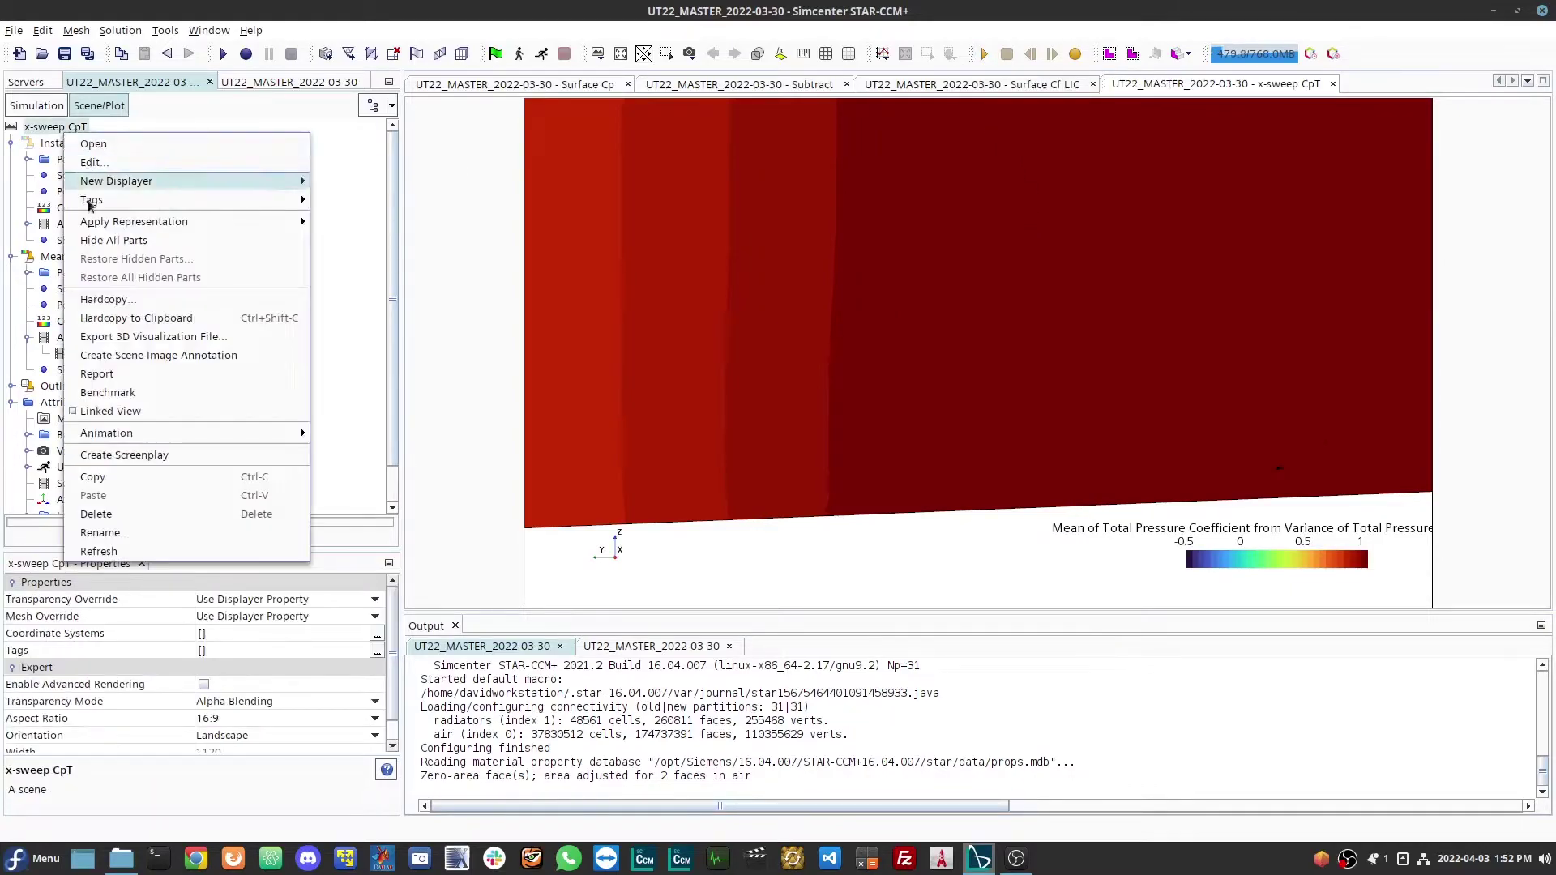
pyautogui.click(1076, 55)
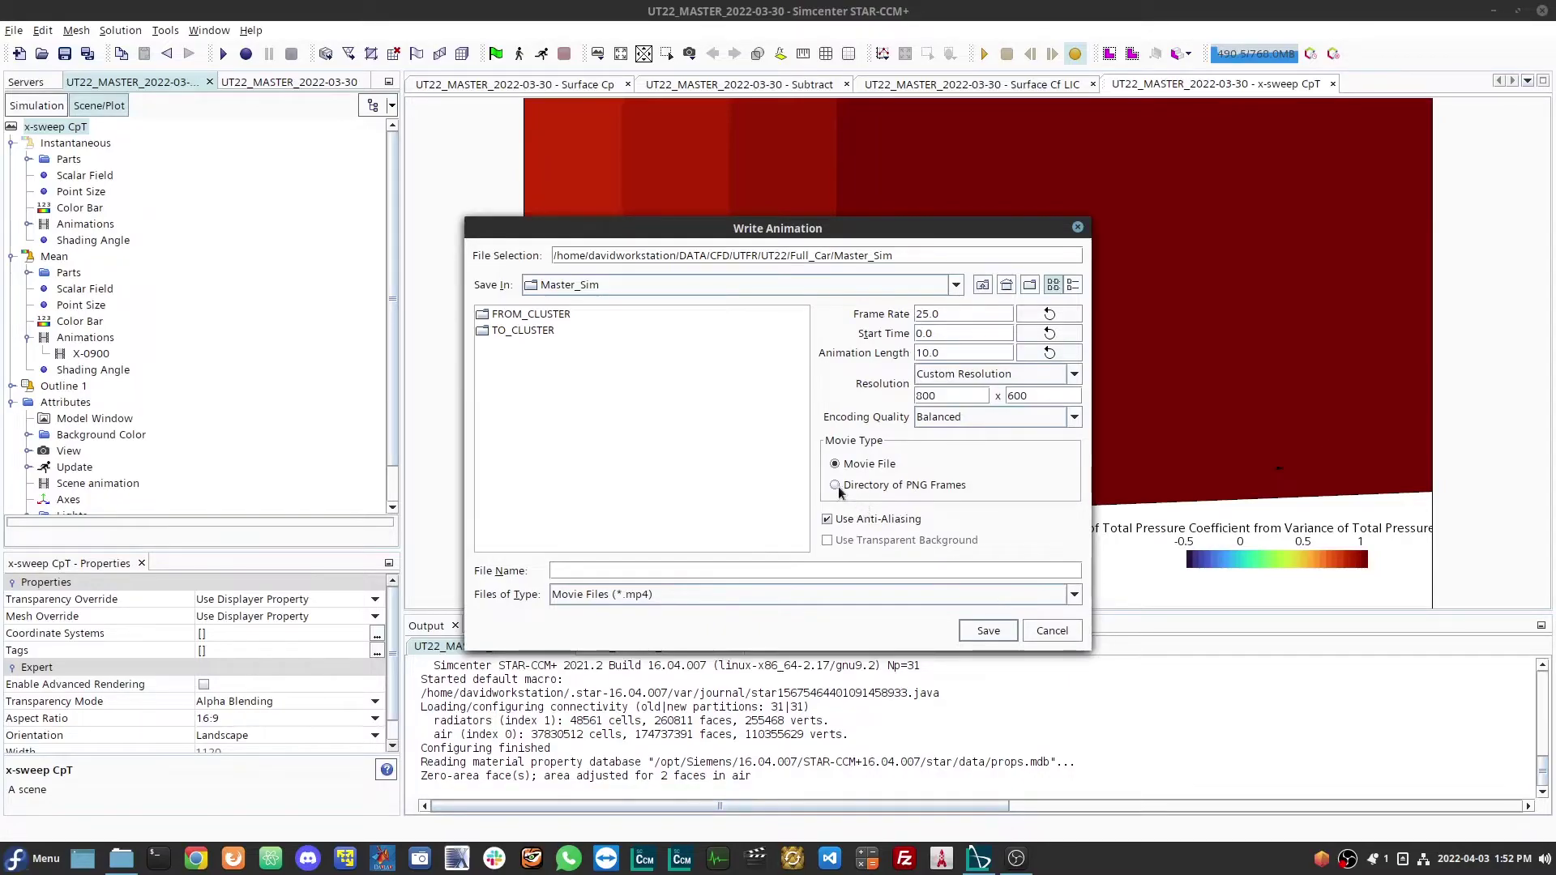
pyautogui.click(1051, 631)
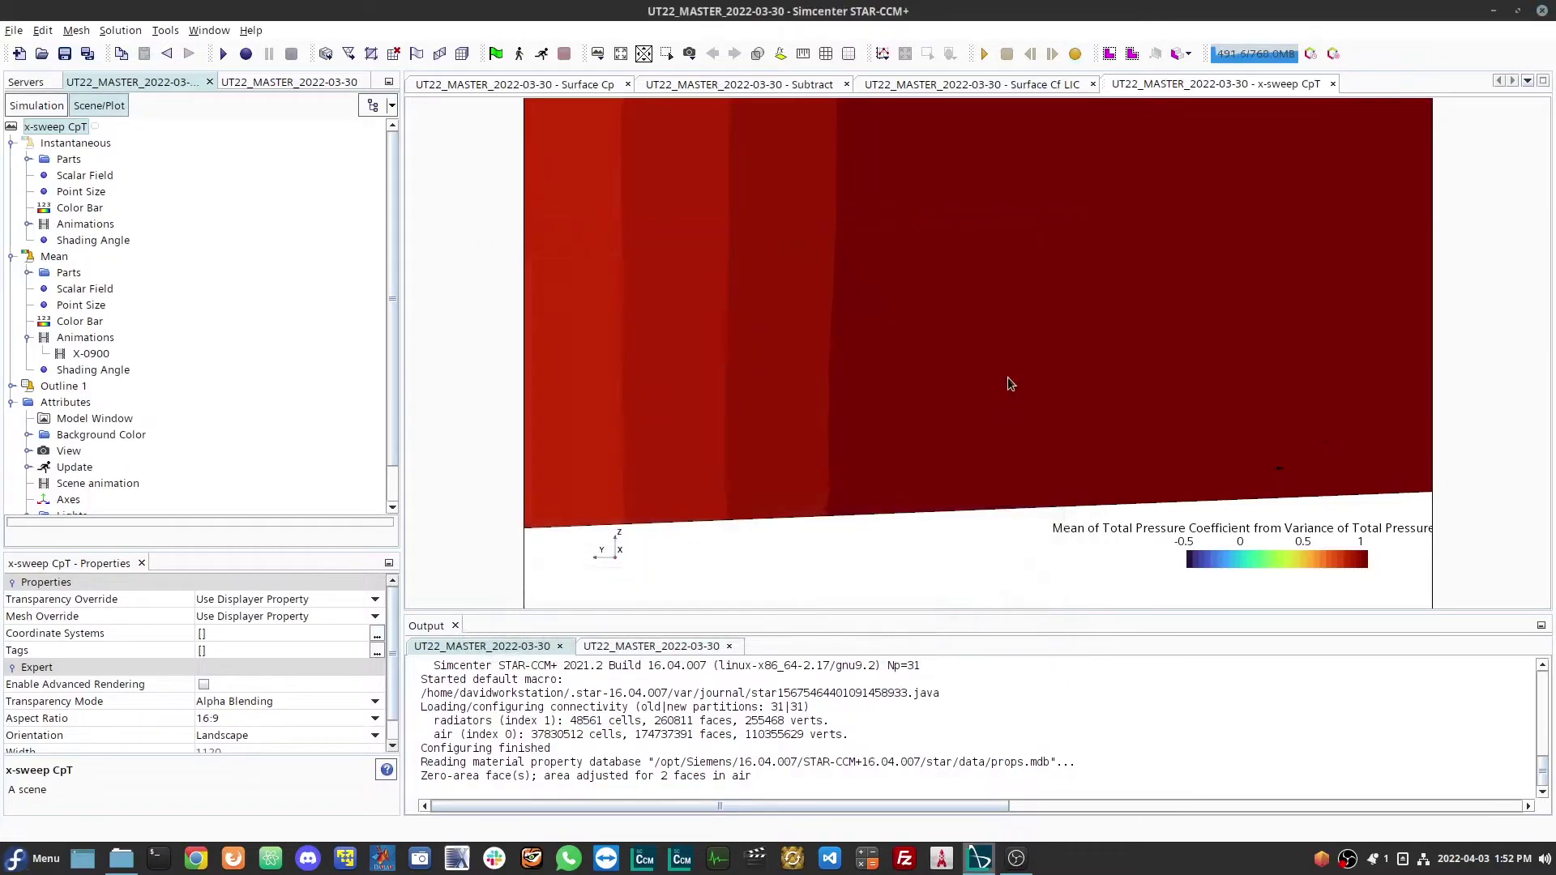
pyautogui.click(985, 54)
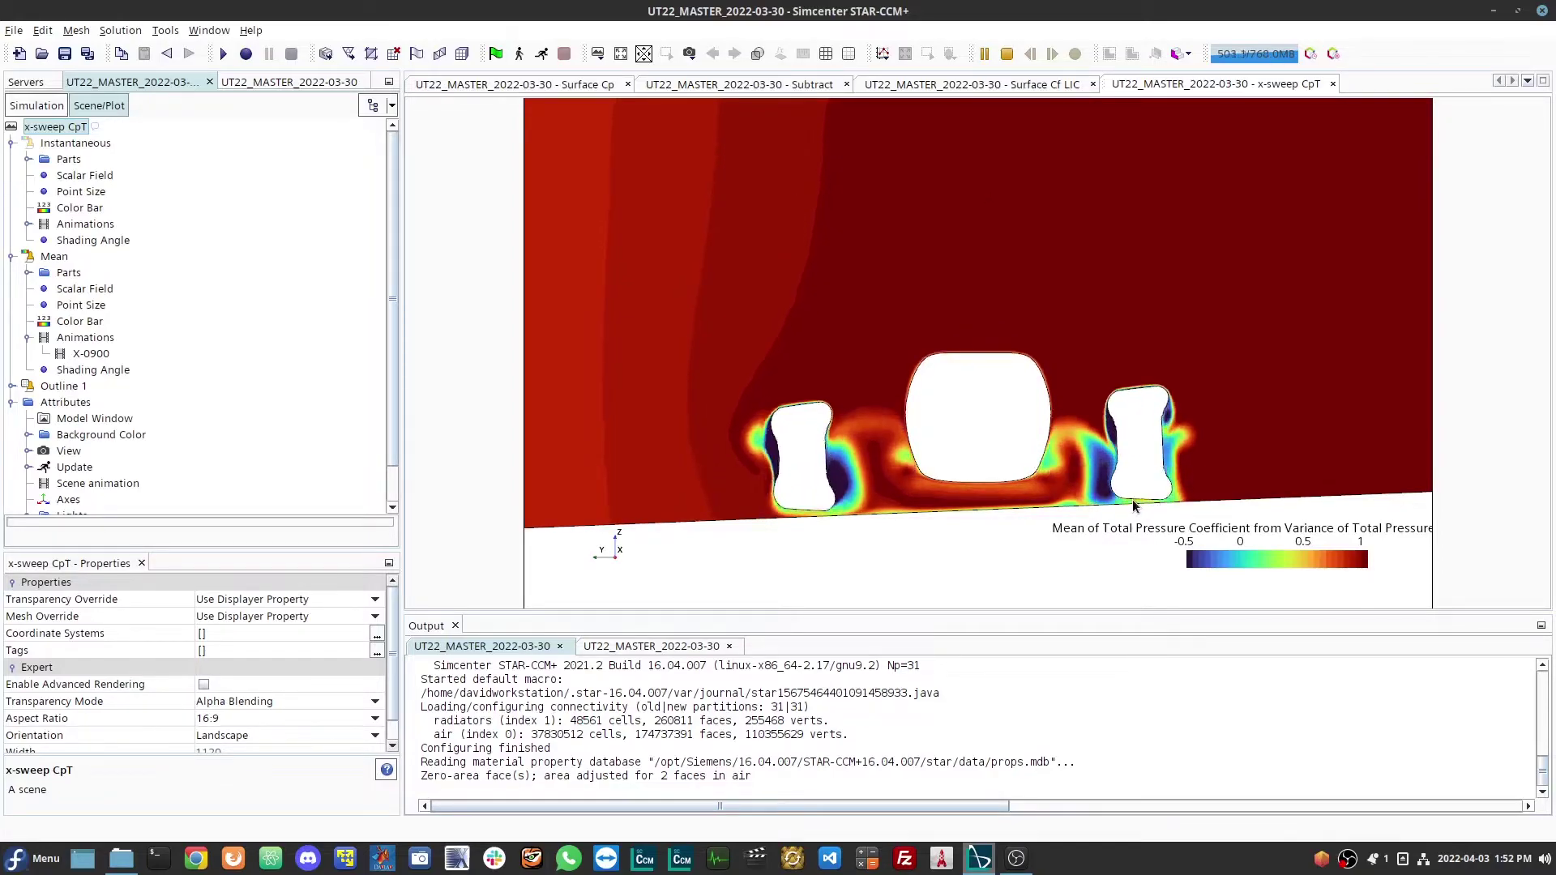
pyautogui.click(1007, 54)
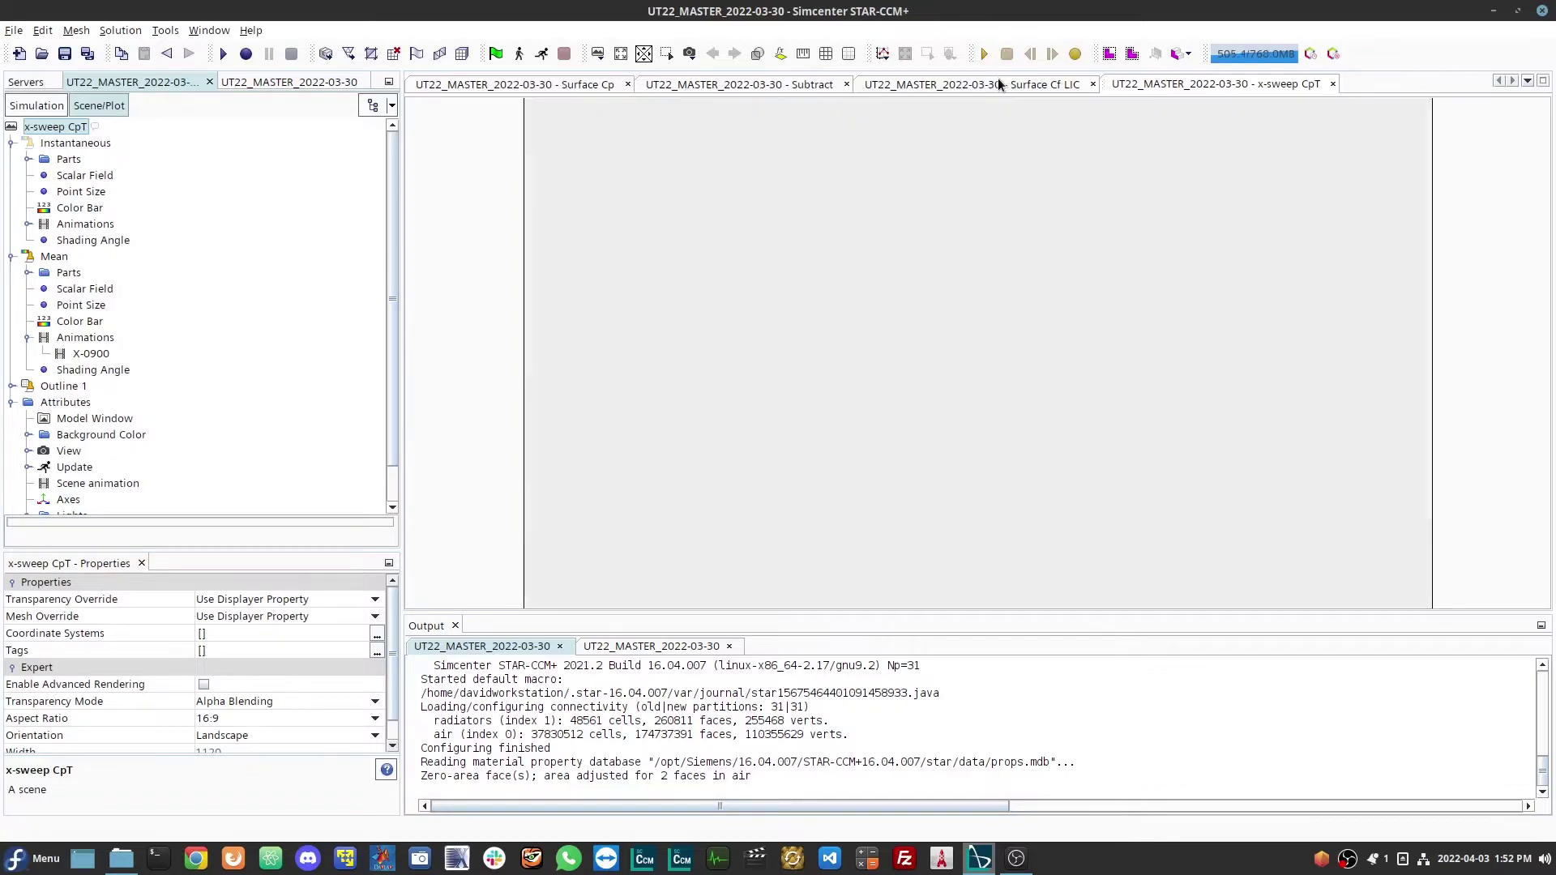
# Return to the Surface Cf LIC scene and examine the Mean displayer's color mode options, keeping Scalar Field
pyautogui.click(999, 84)
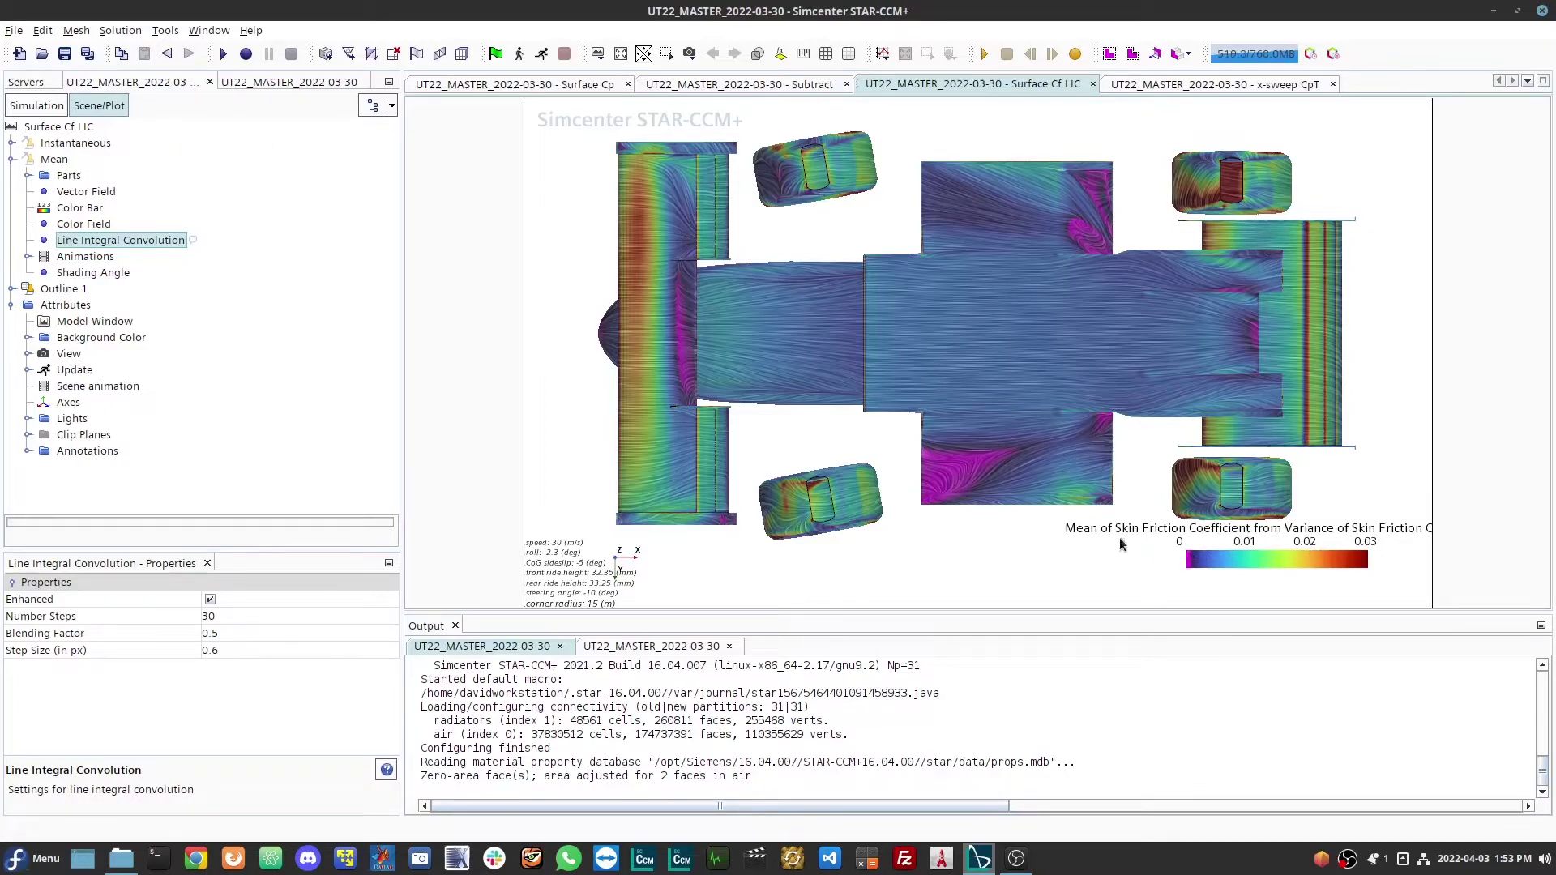
pyautogui.click(48, 158)
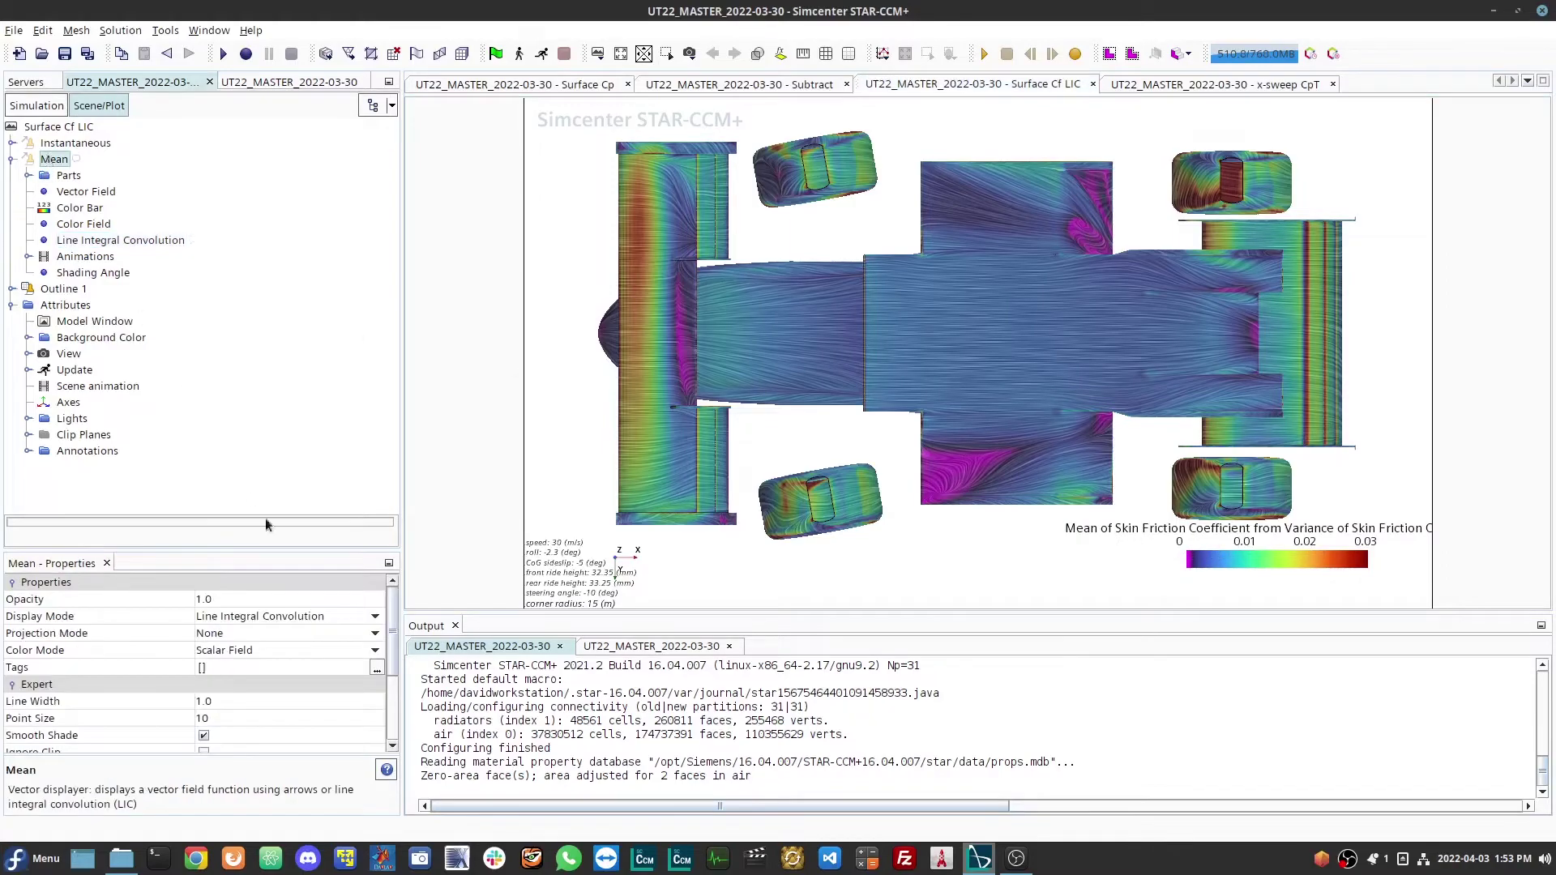
pyautogui.click(55, 651)
pyautogui.click(251, 651)
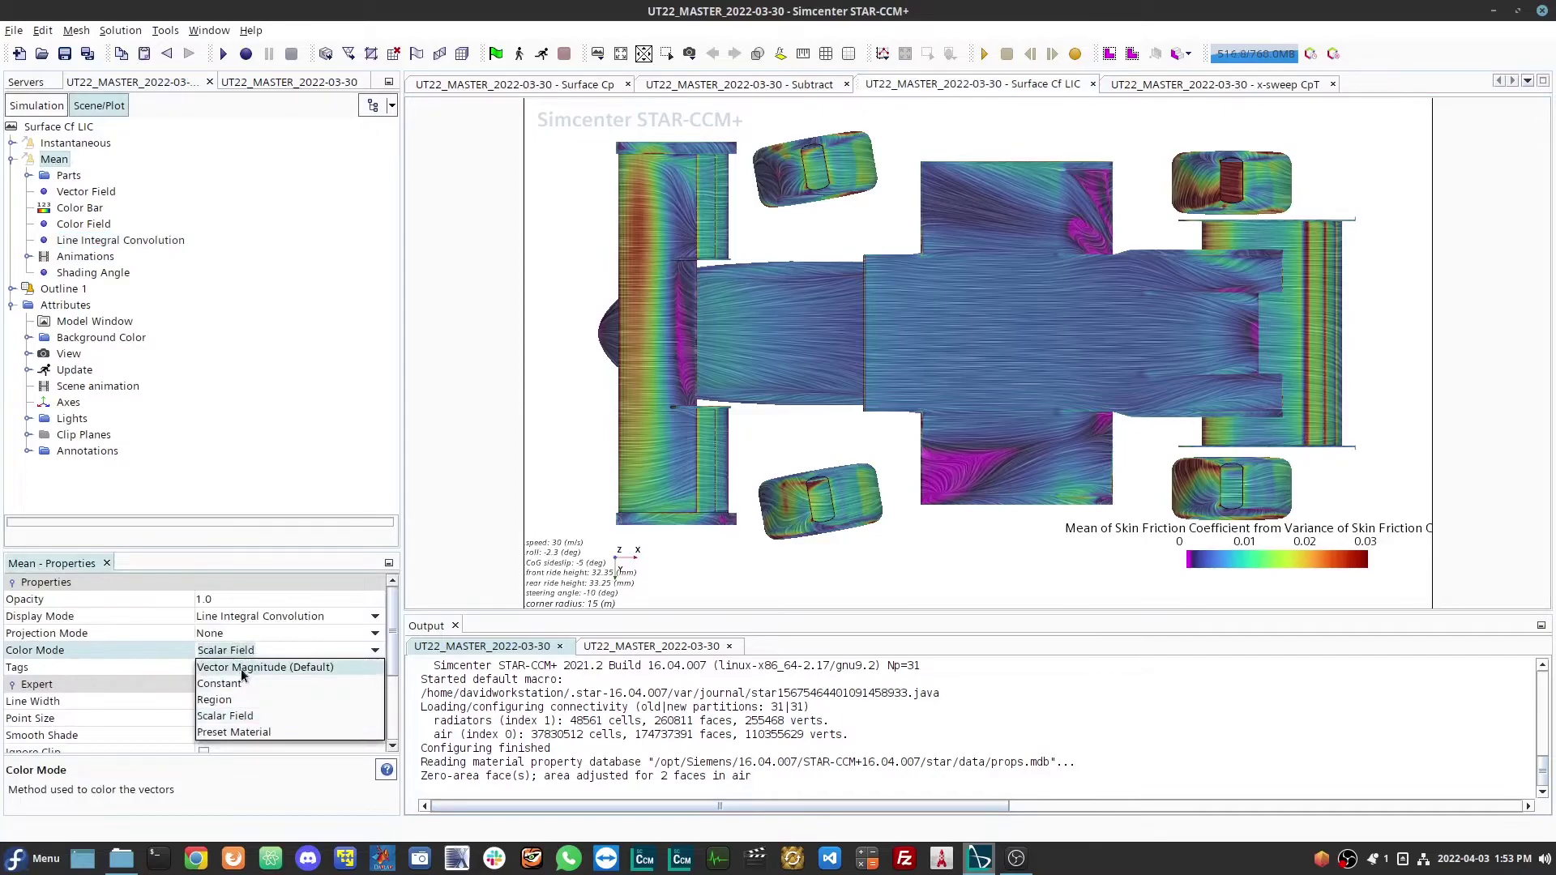
pyautogui.click(231, 716)
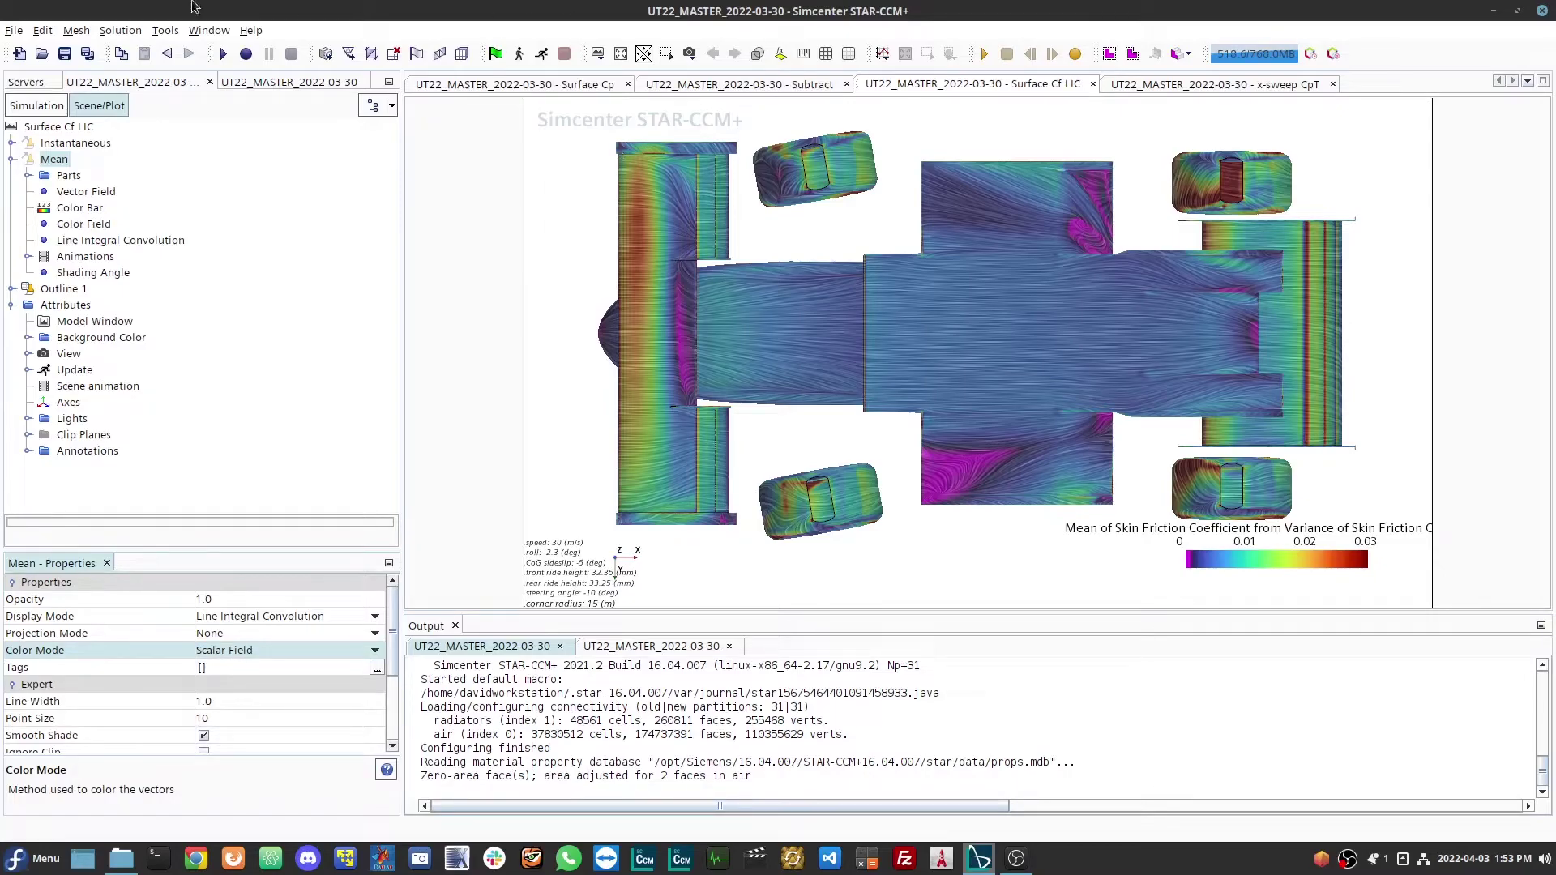
# Locate the option for creating a Design Manager project from the UT22_MASTER_2022-03-30 simulation
pyautogui.click(40, 107)
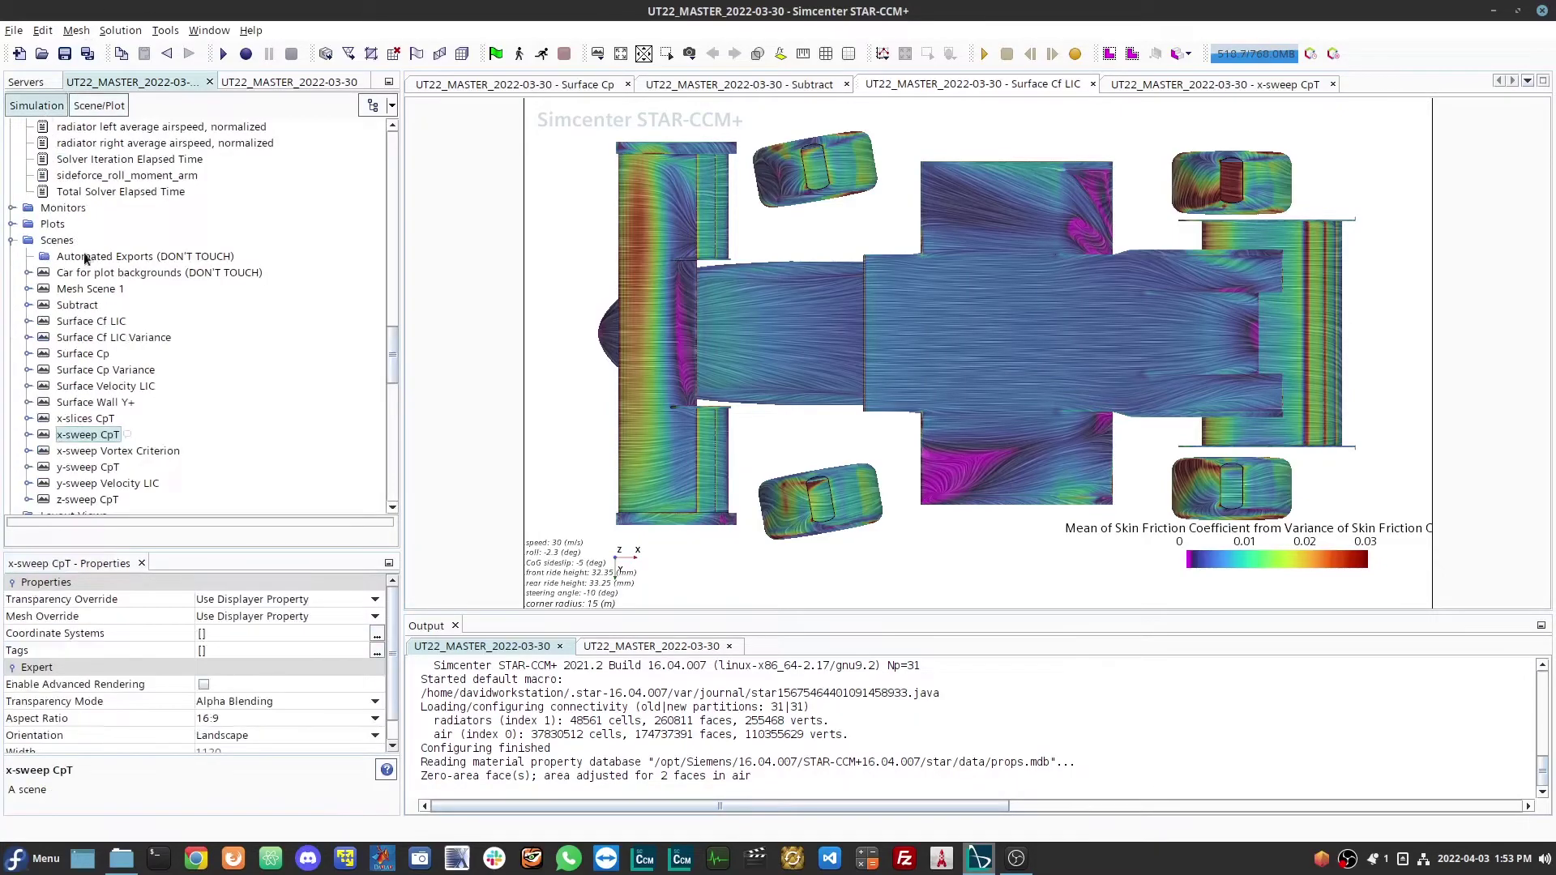
pyautogui.scroll(20, 195, 300)
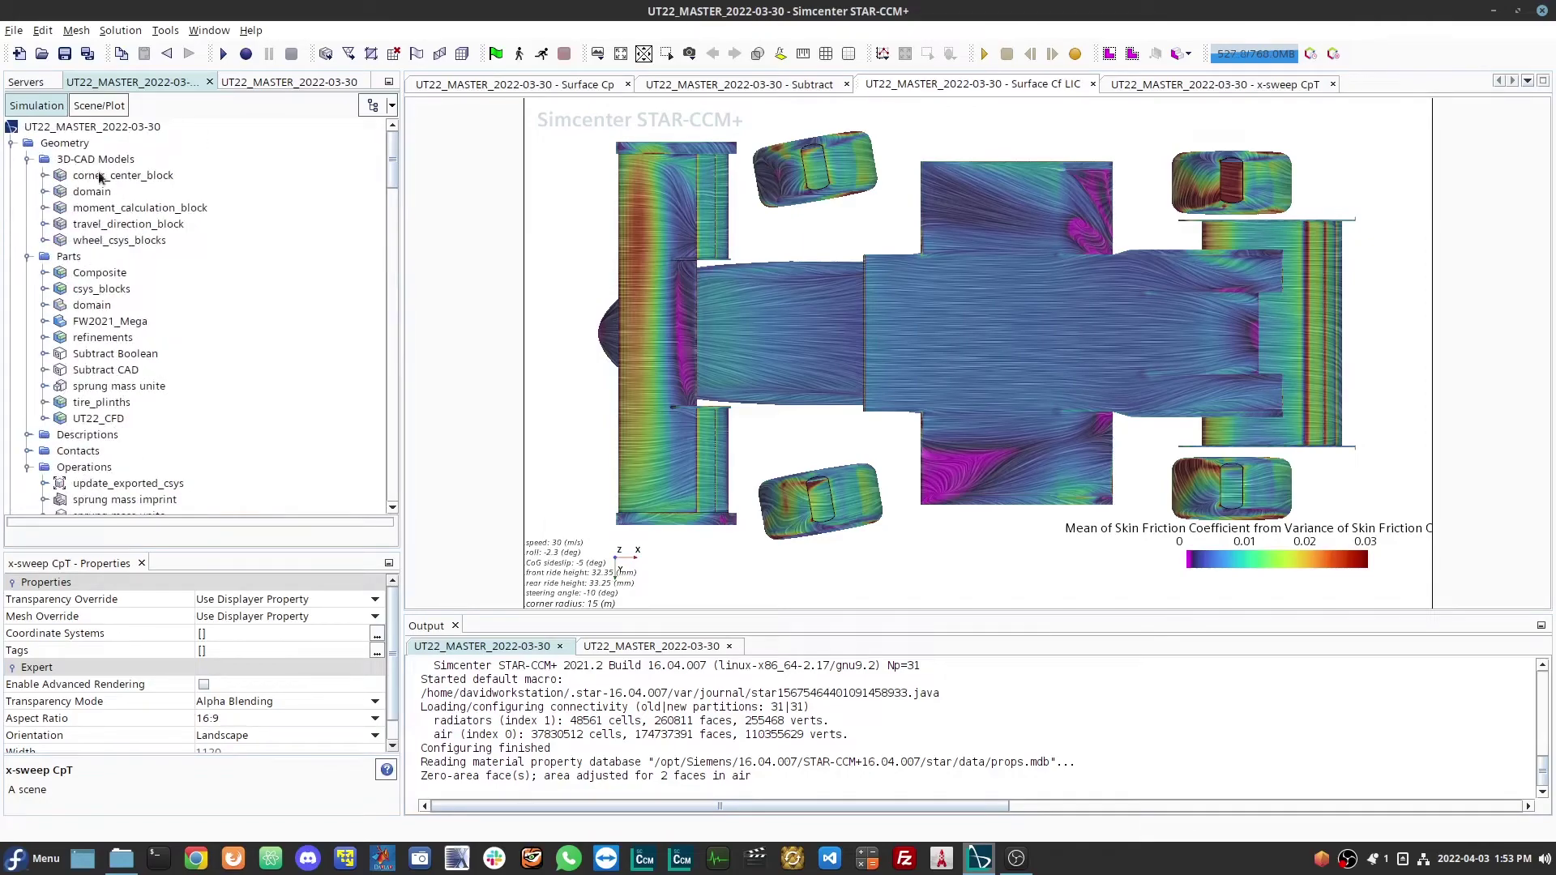
pyautogui.rightClick(117, 130)
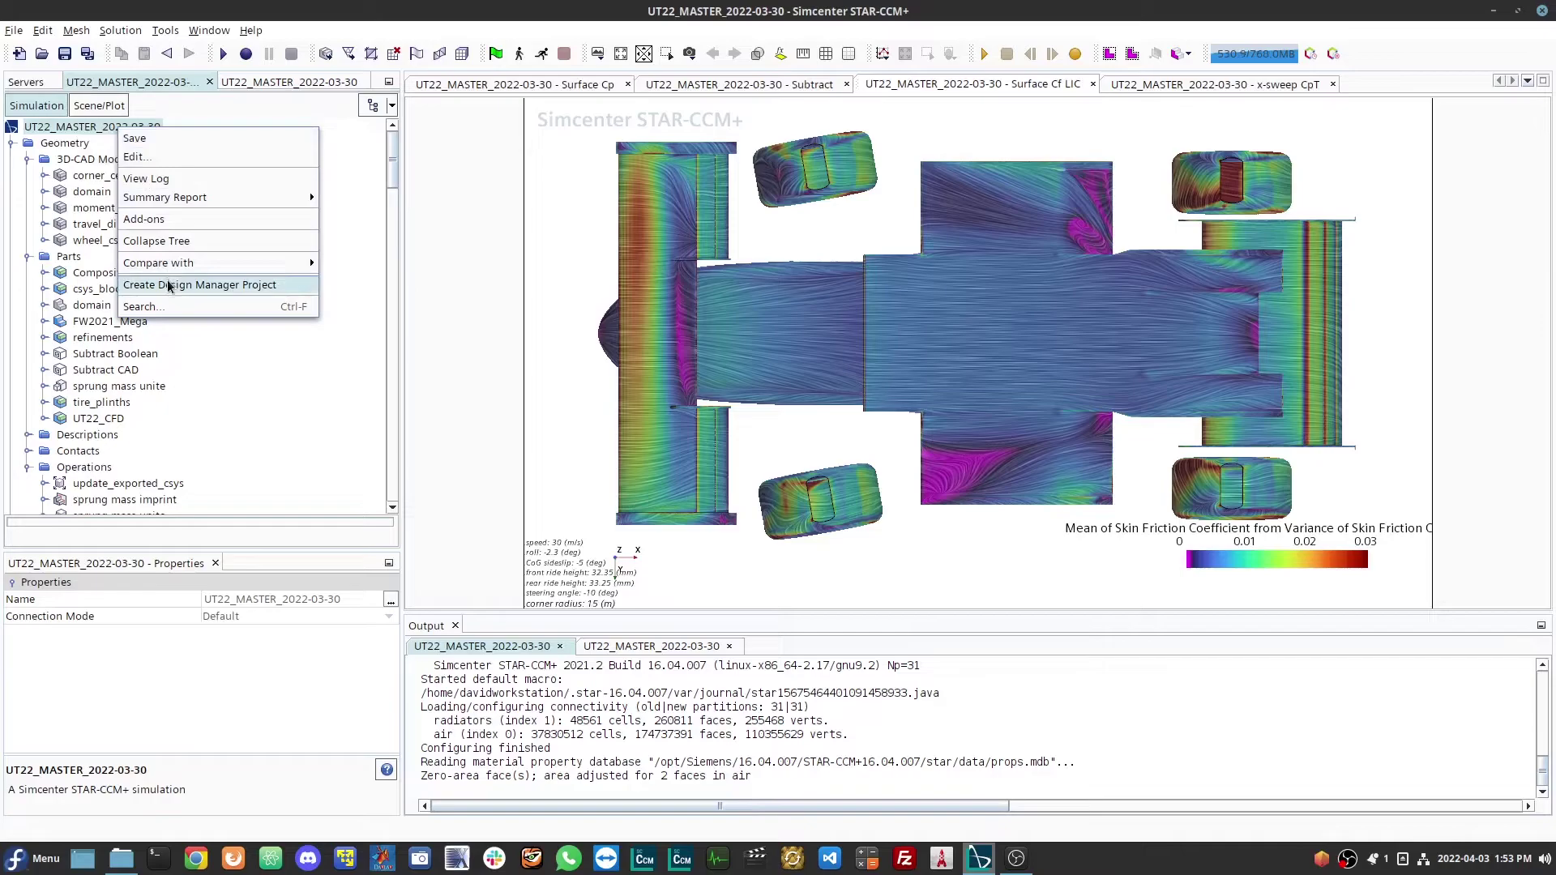
# Switch to the existing Design Manager project and open the output table of the Sideslip Sweep study
pyautogui.click(250, 80)
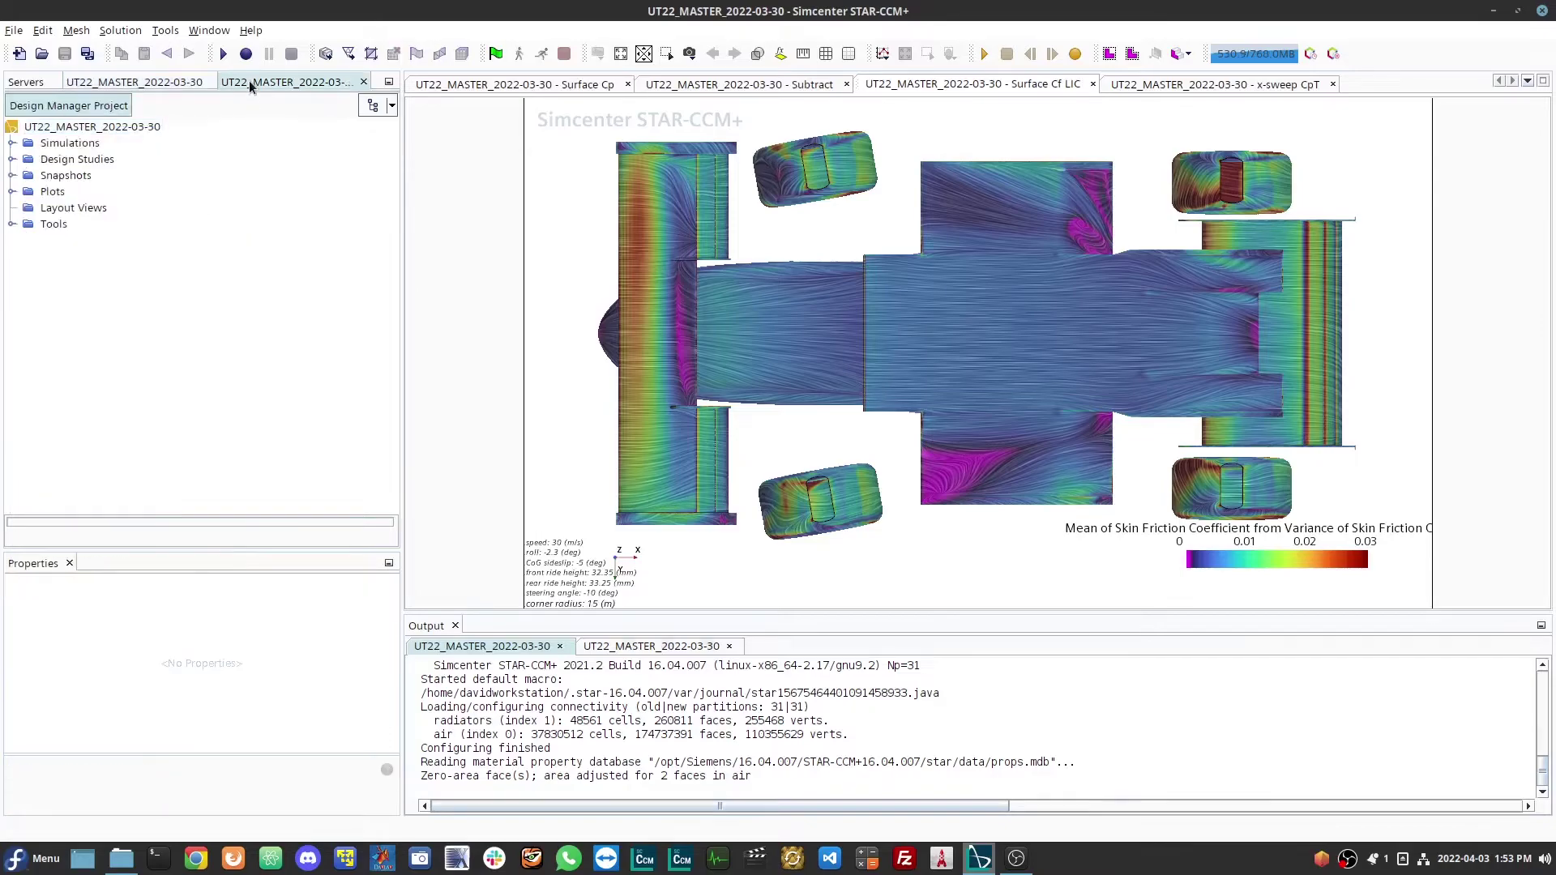
pyautogui.click(11, 161)
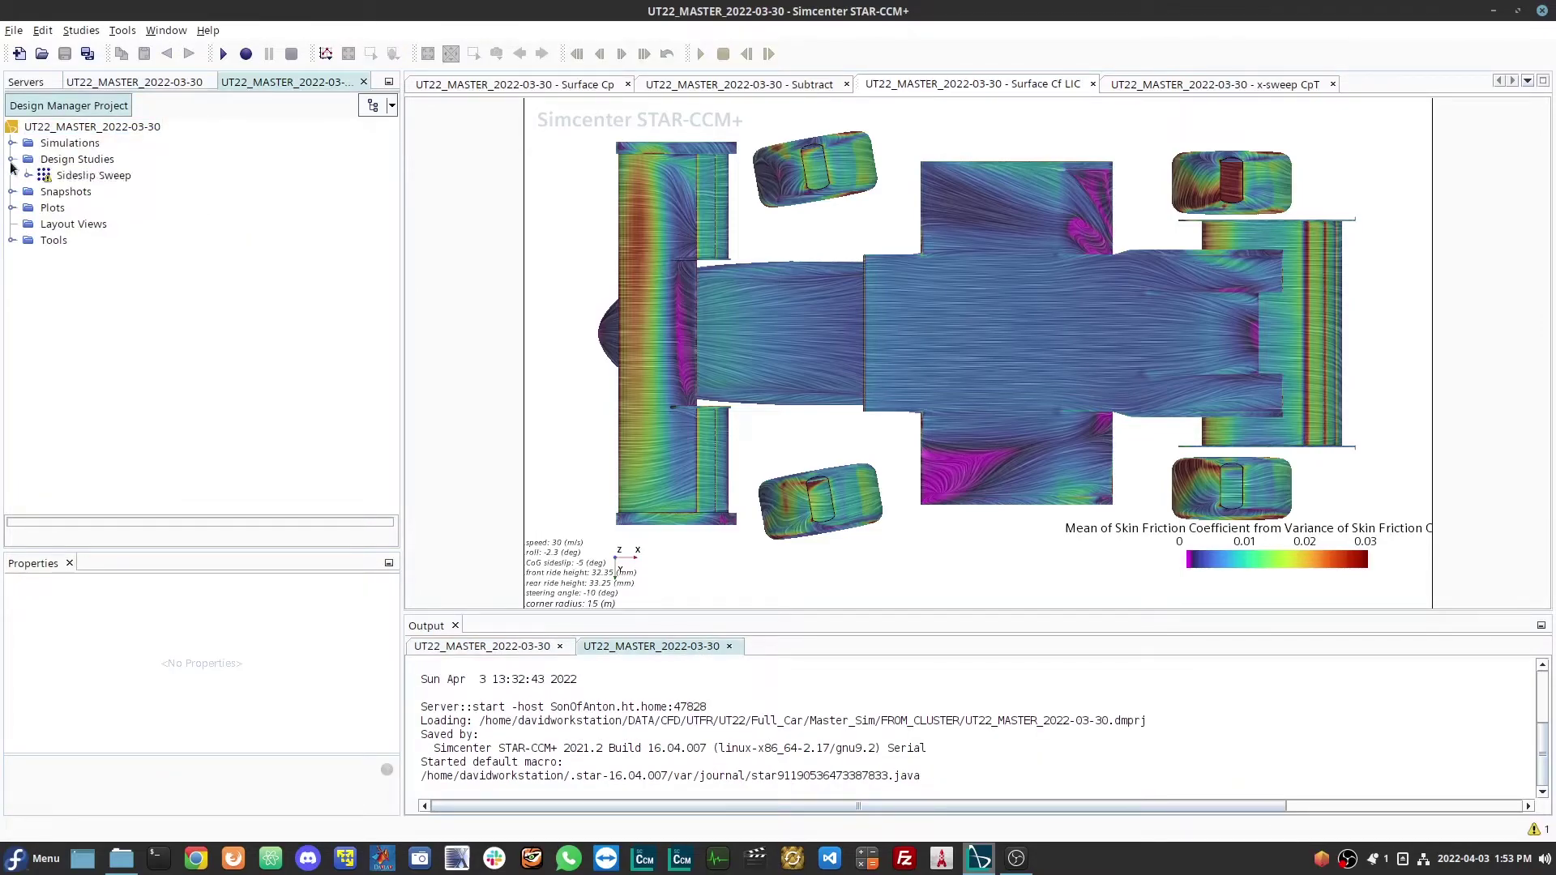
pyautogui.rightClick(83, 178)
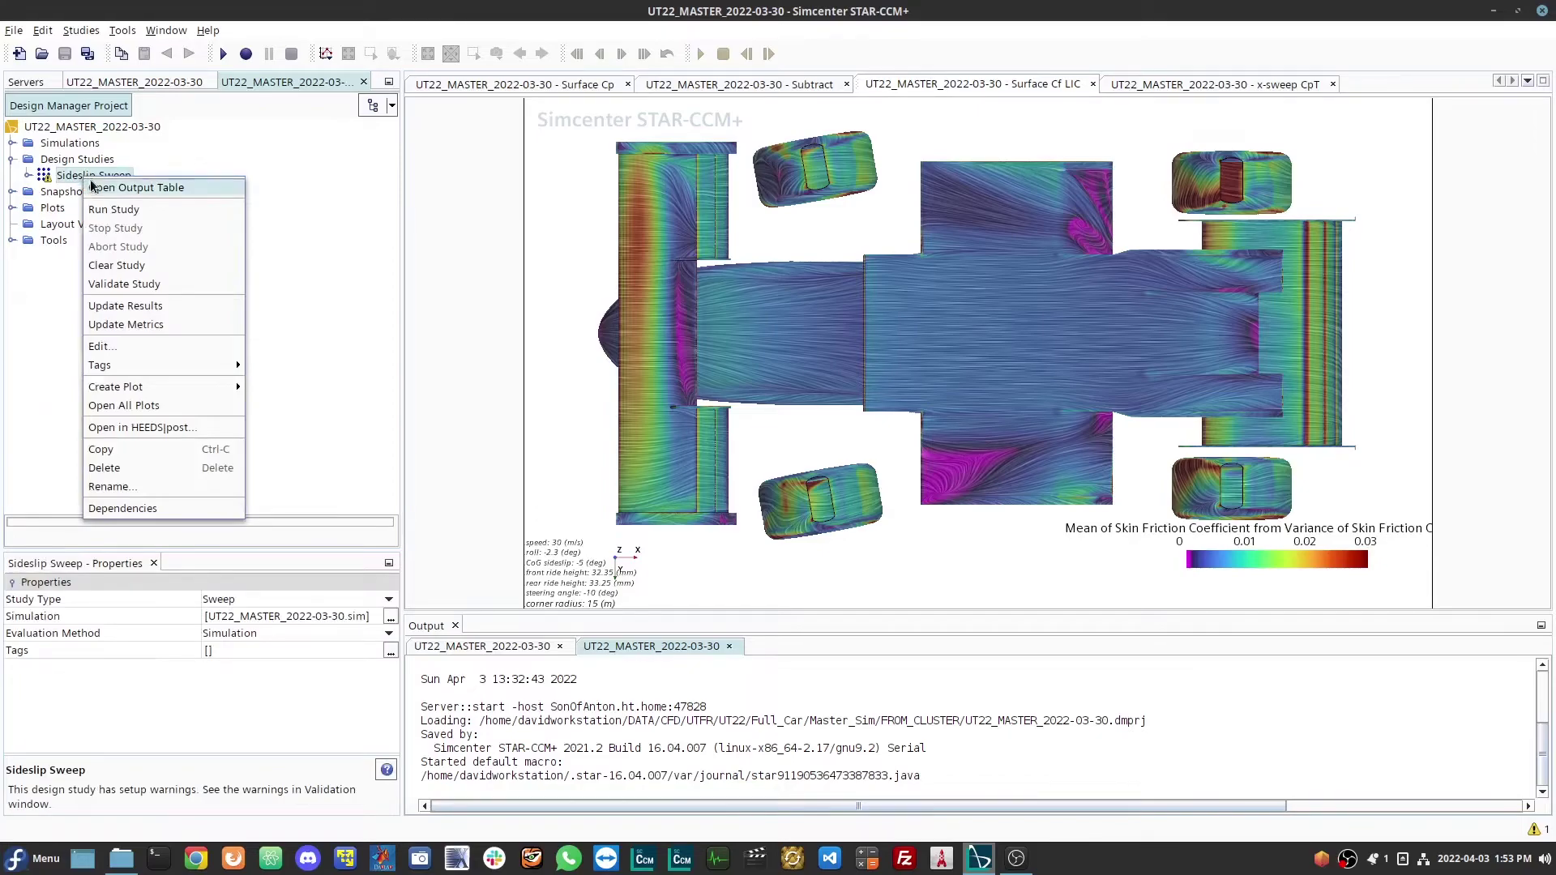
pyautogui.click(94, 181)
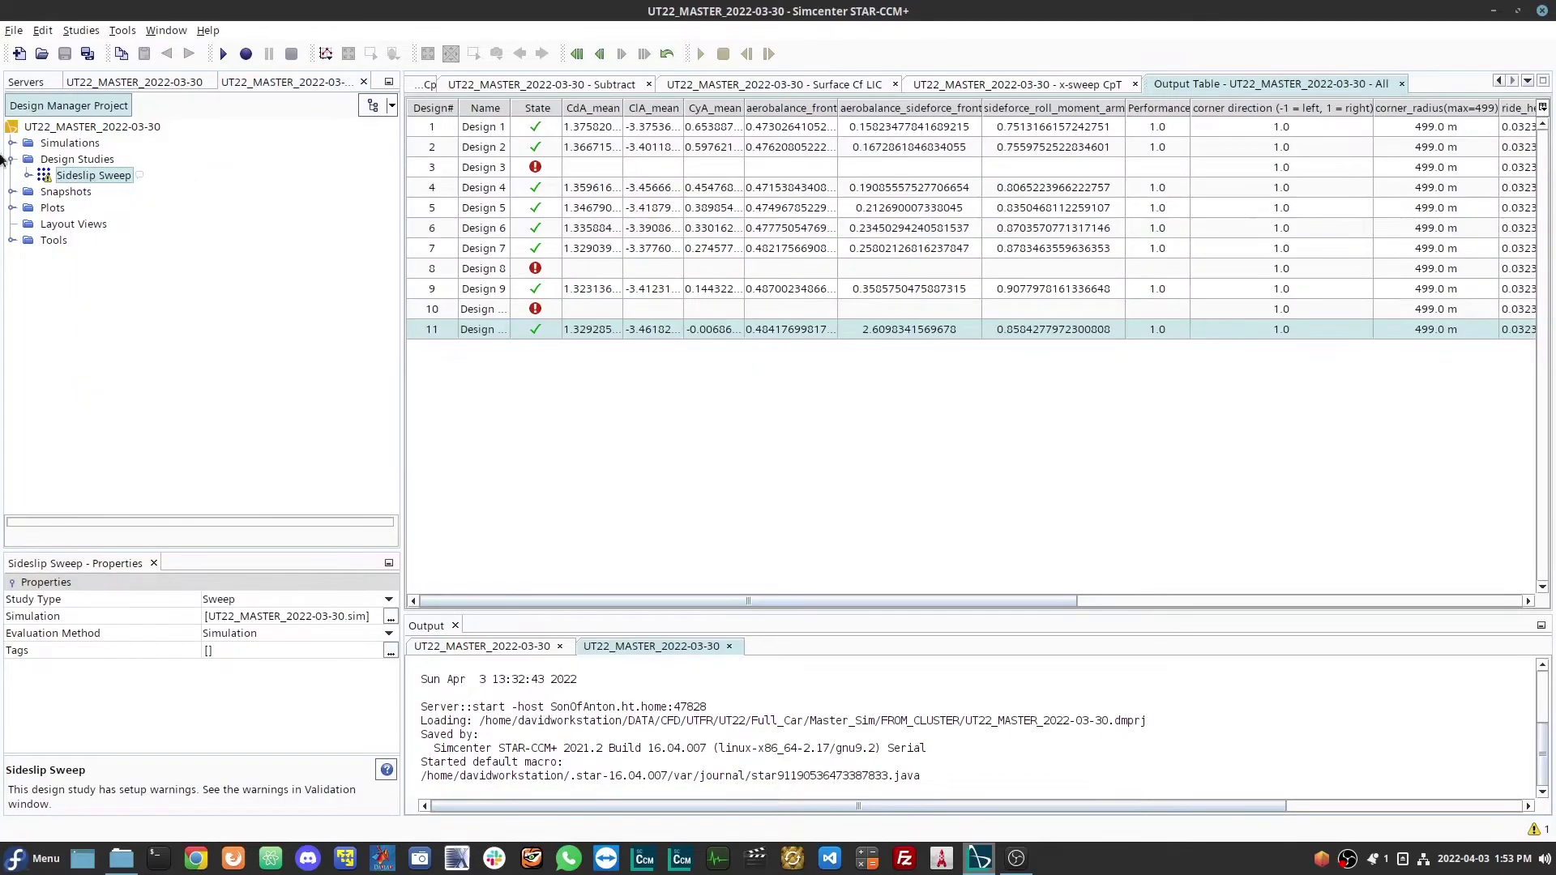
# Review the Sideslip Sweep study's input parameters in an enlarged editing dialog and close it without changes
pyautogui.click(27, 176)
pyautogui.rightClick(74, 193)
pyautogui.click(89, 209)
pyautogui.moveTo(1146, 552); pyautogui.dragTo(1421, 735)
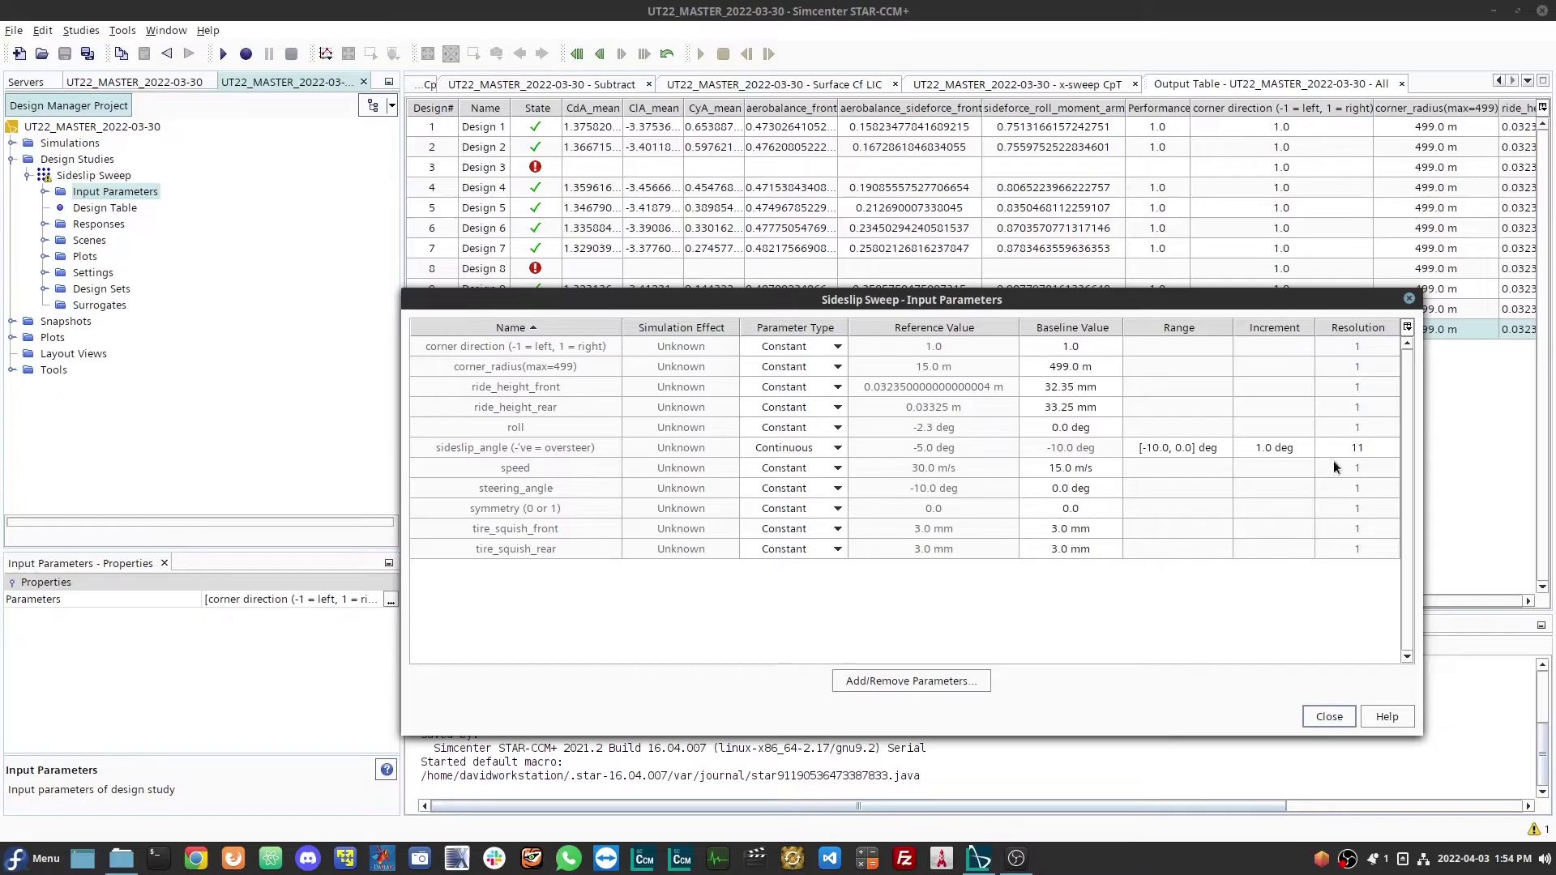
pyautogui.click(1330, 717)
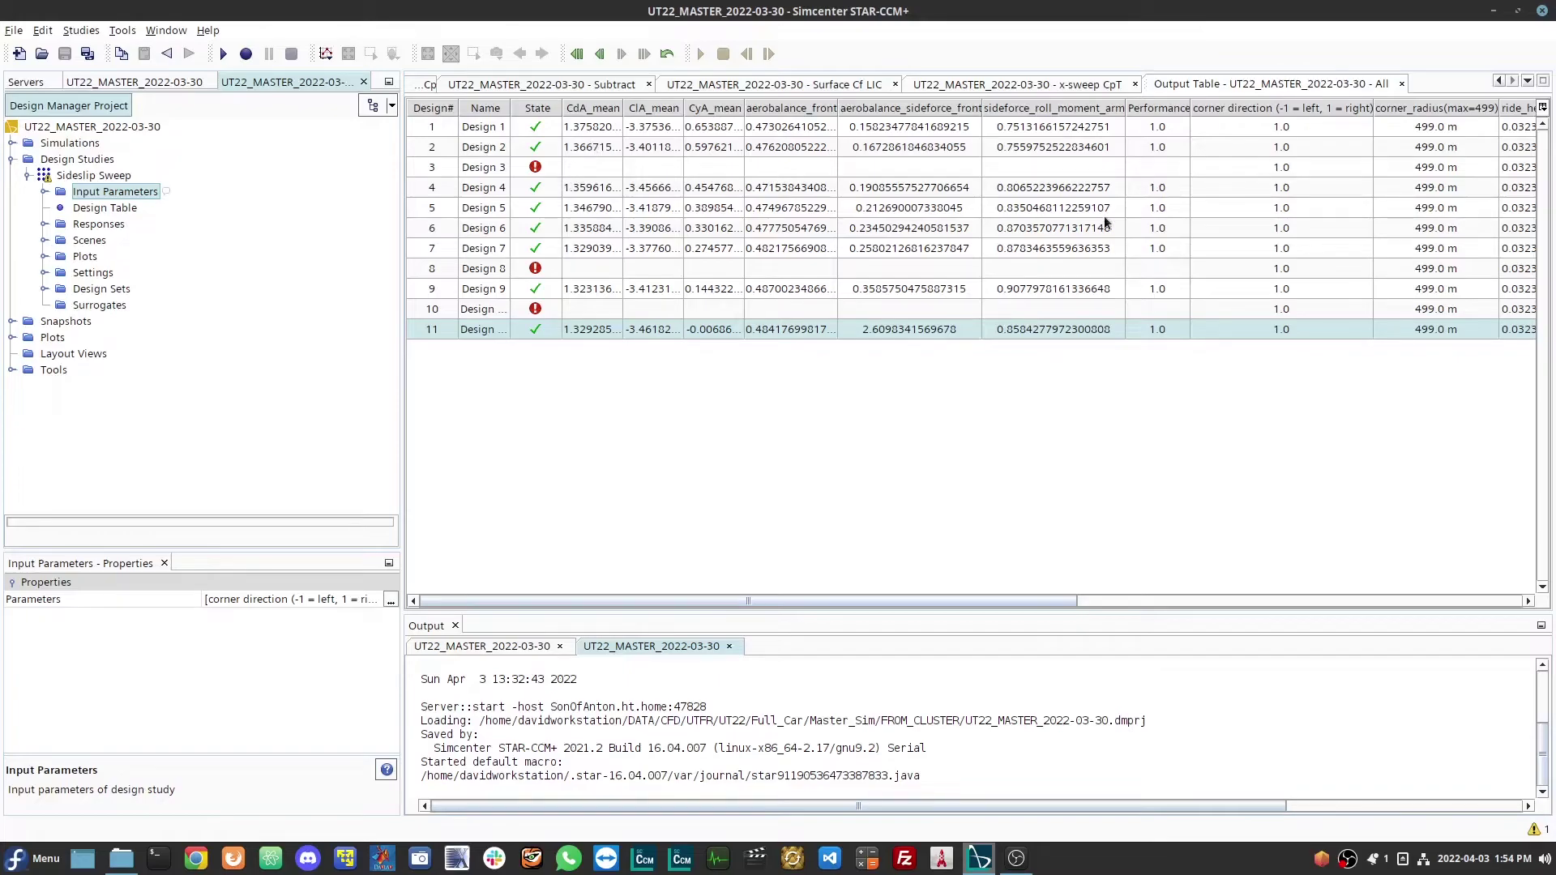
# Open the Residuals plot saved for Design 6 from the Sideslip Sweep output table
pyautogui.click(82, 178)
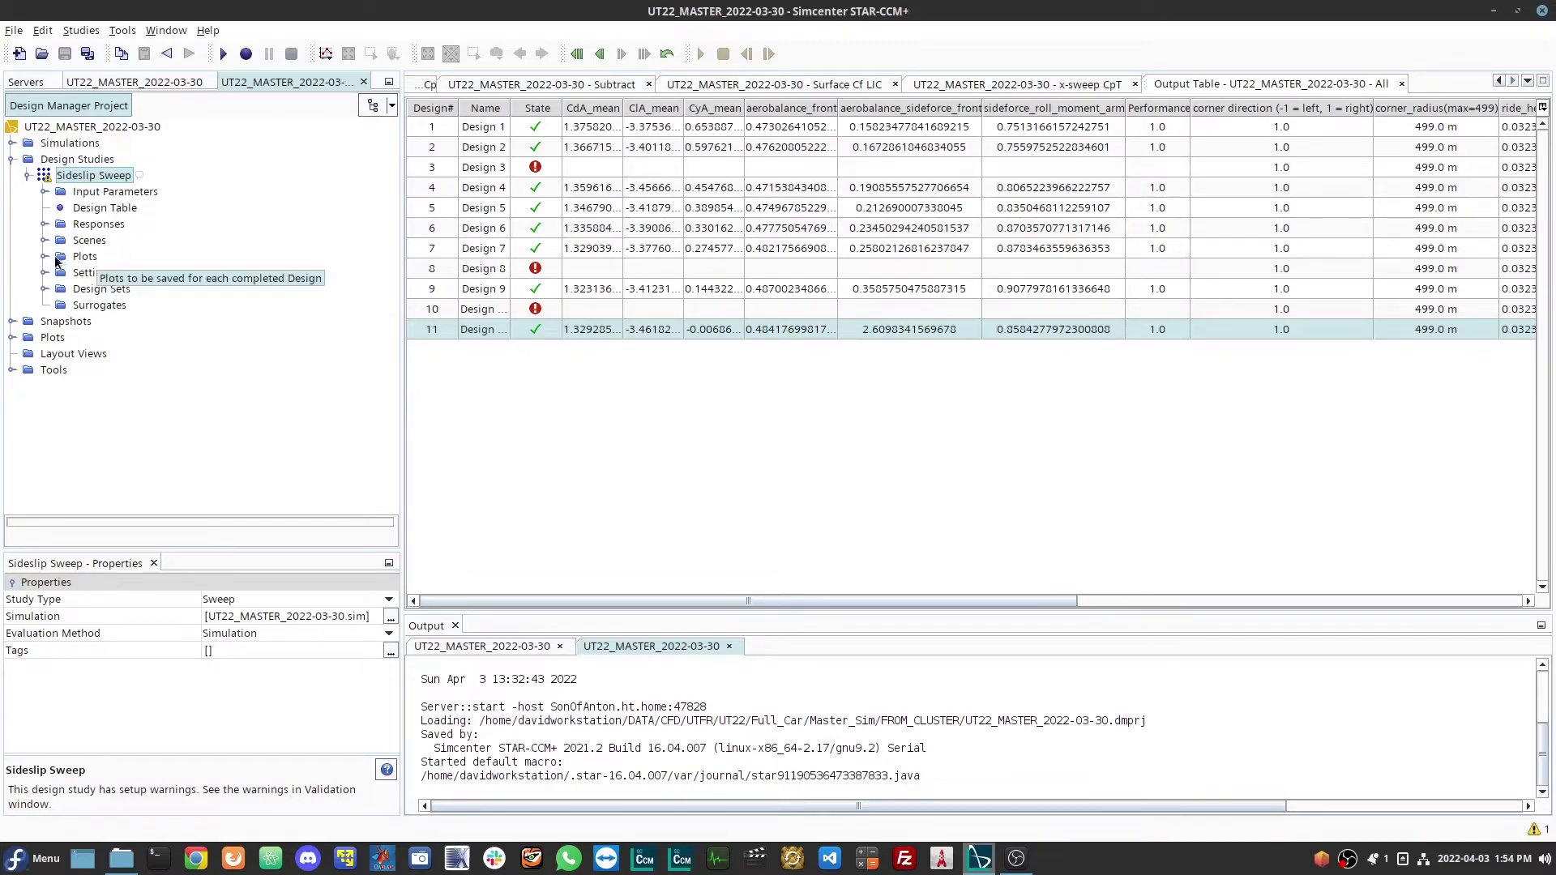
pyautogui.rightClick(483, 234)
pyautogui.moveTo(535, 280)
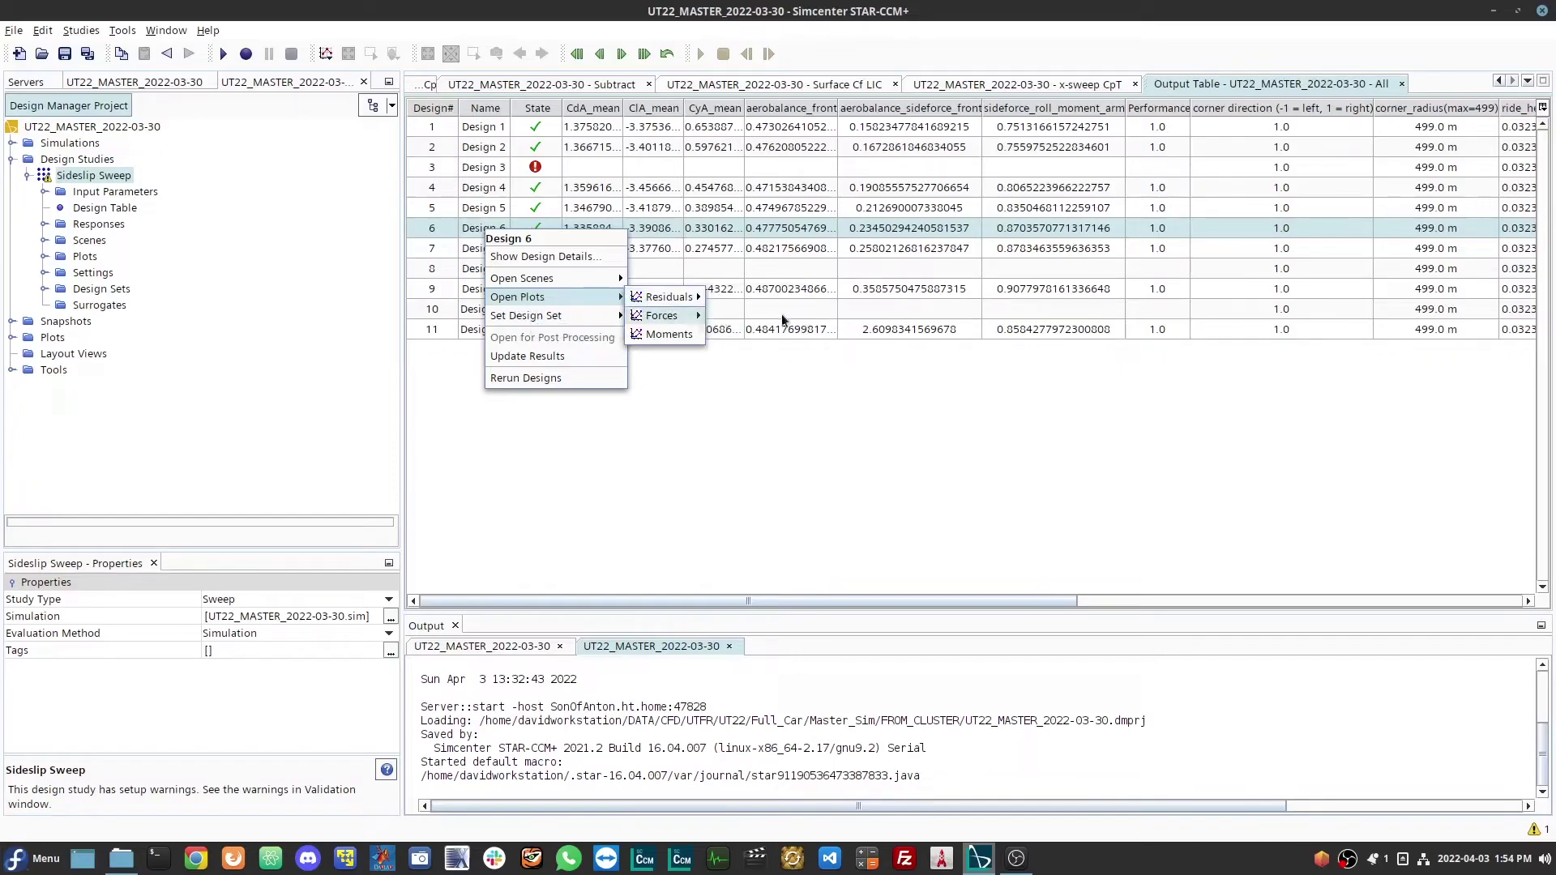
pyautogui.click(663, 297)
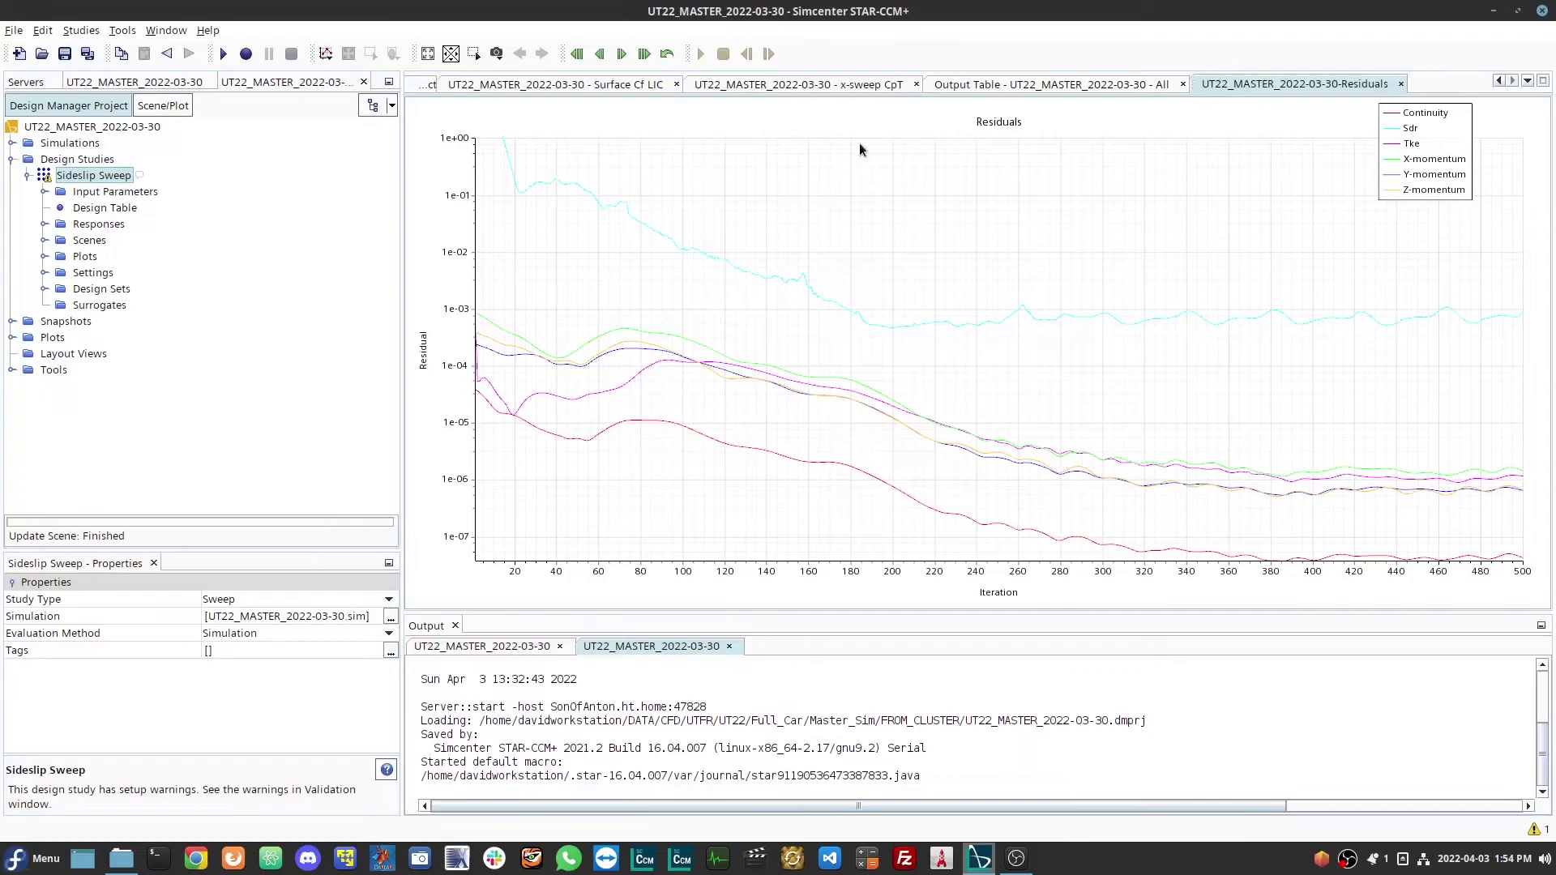
# Open the Forces plot saved for Design 6 from the Sideslip Sweep output table
pyautogui.click(1005, 85)
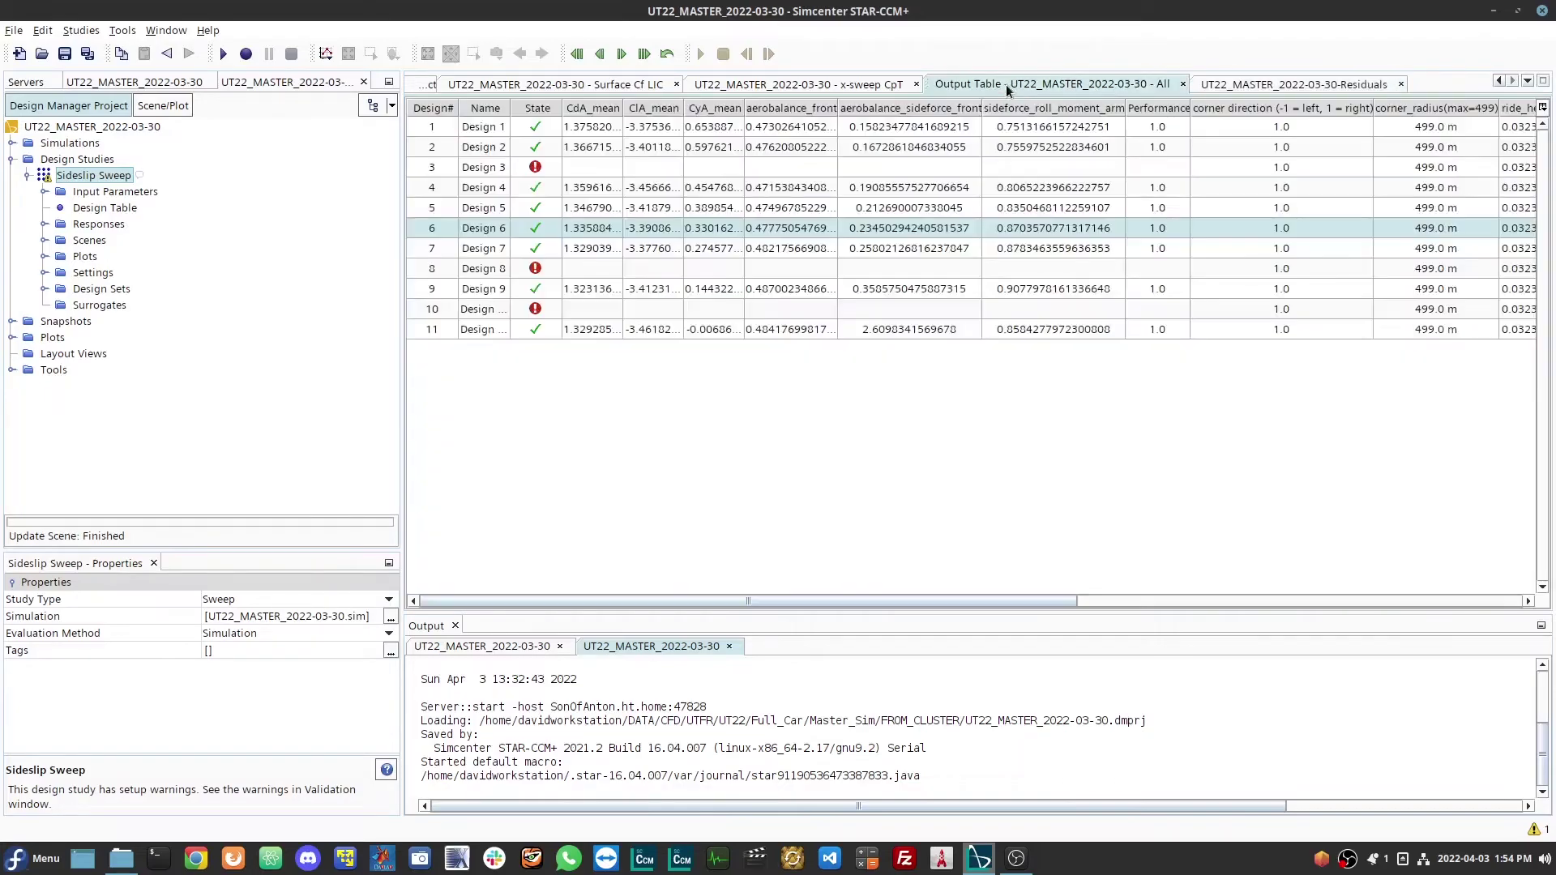
pyautogui.rightClick(491, 234)
pyautogui.moveTo(529, 300)
pyautogui.moveTo(667, 318)
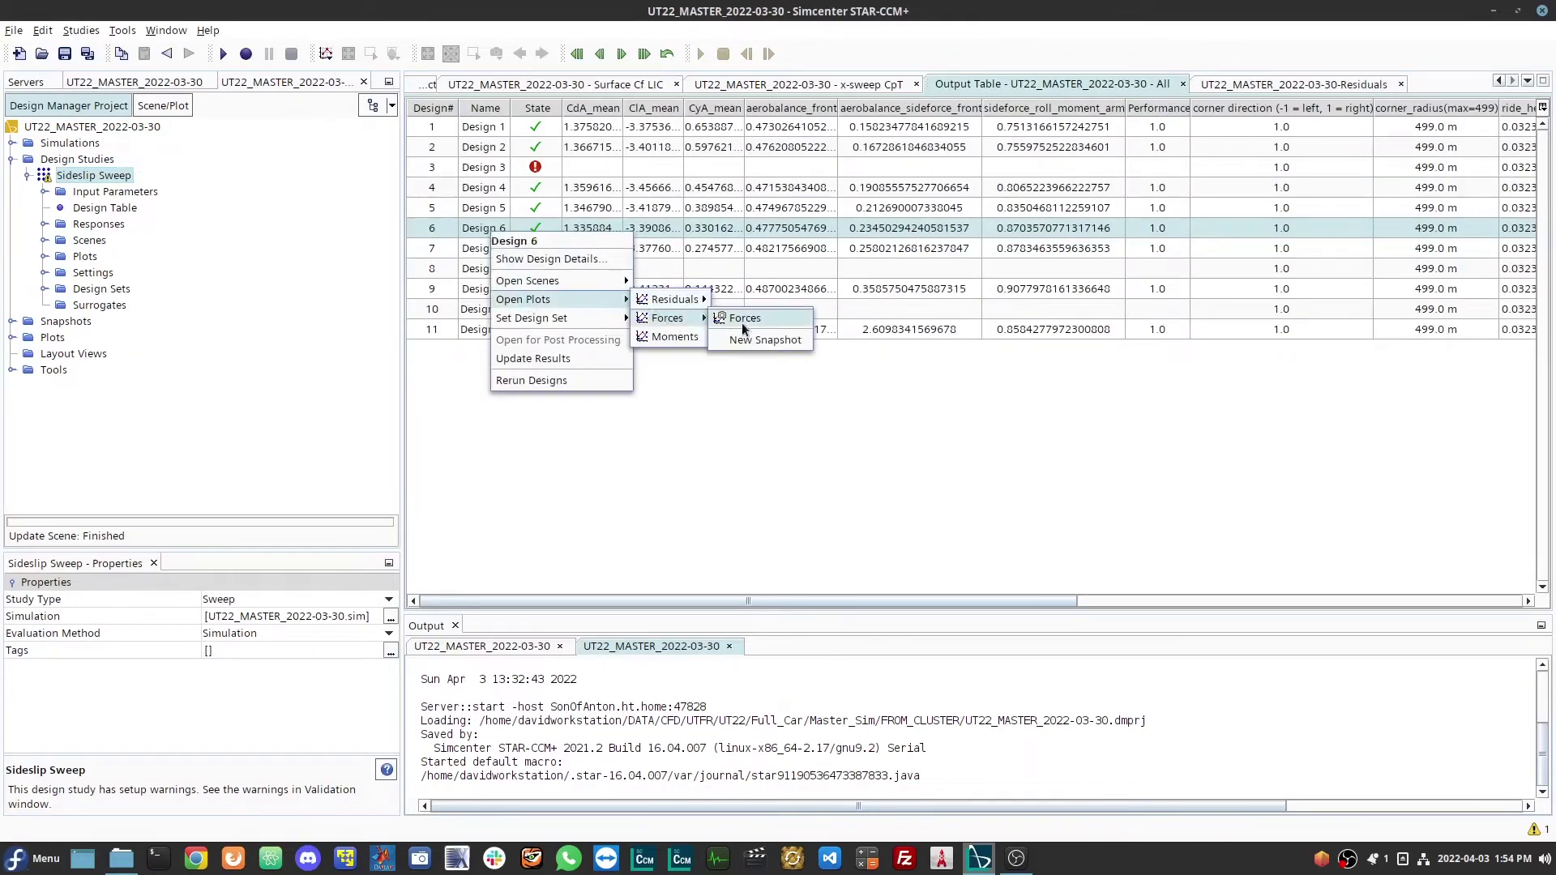
pyautogui.click(742, 323)
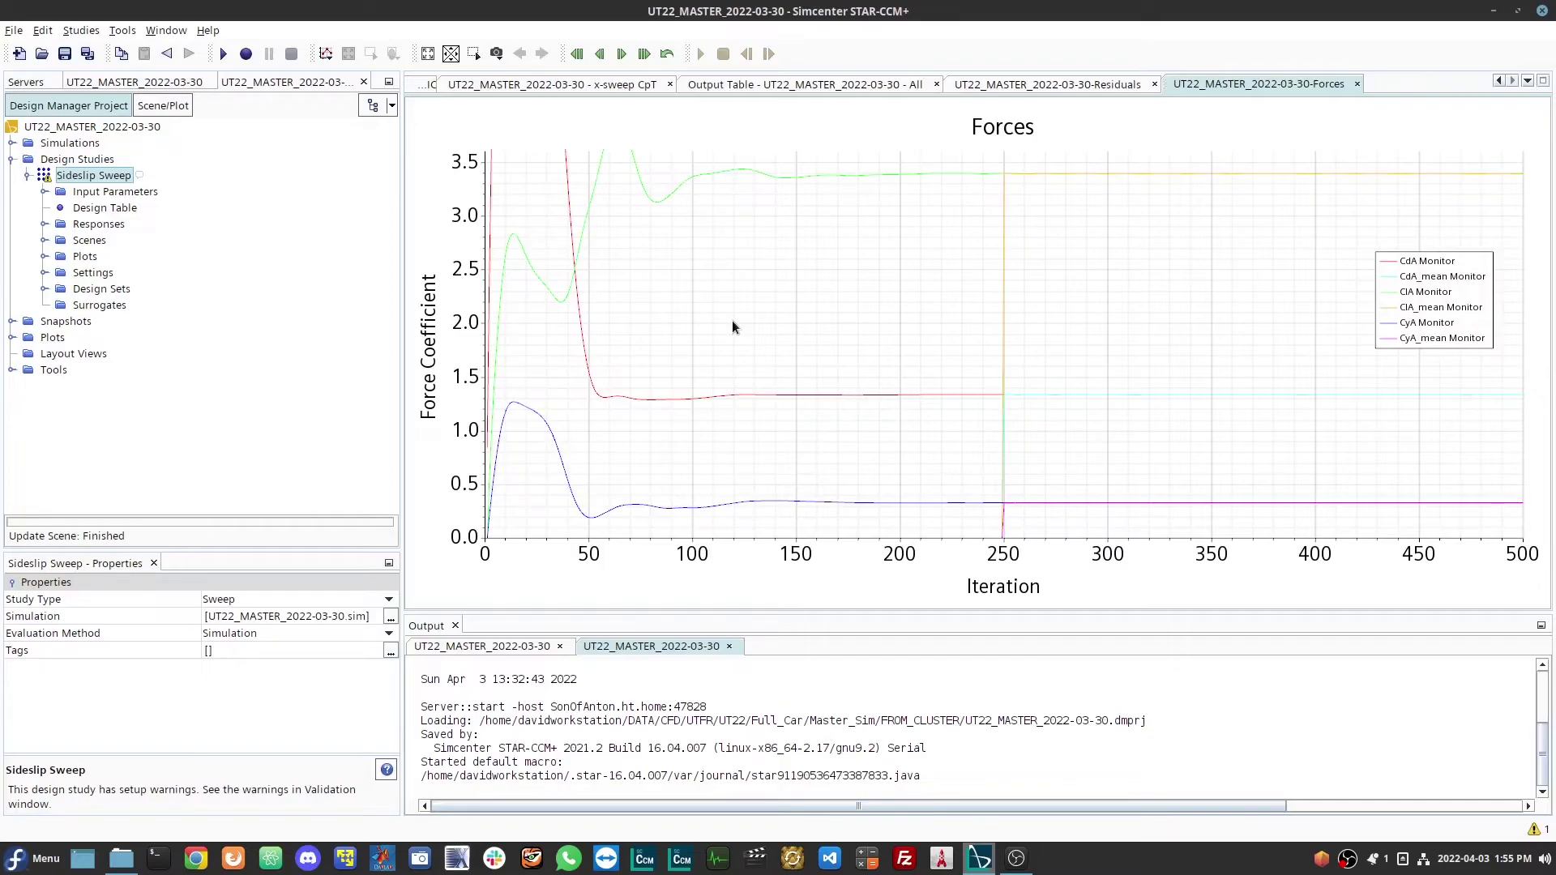
# Open Design 6's Surface Cp scene from the output table and tilt the car slightly to inspect its pressure distribution
pyautogui.click(1014, 90)
pyautogui.click(867, 89)
pyautogui.rightClick(476, 229)
pyautogui.moveTo(513, 314)
pyautogui.moveTo(560, 274)
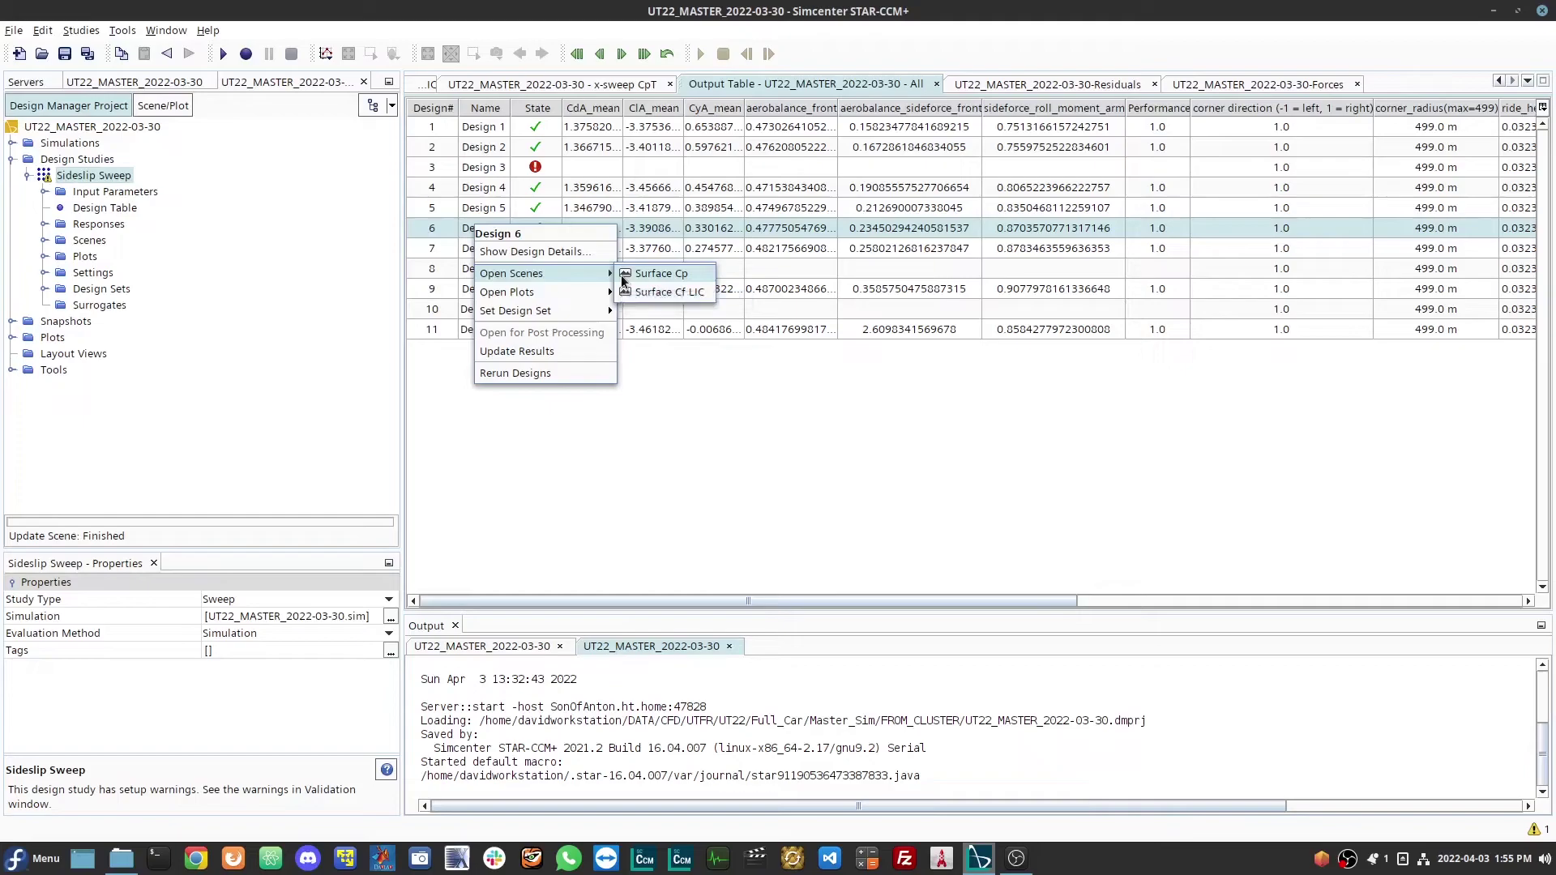
pyautogui.click(622, 275)
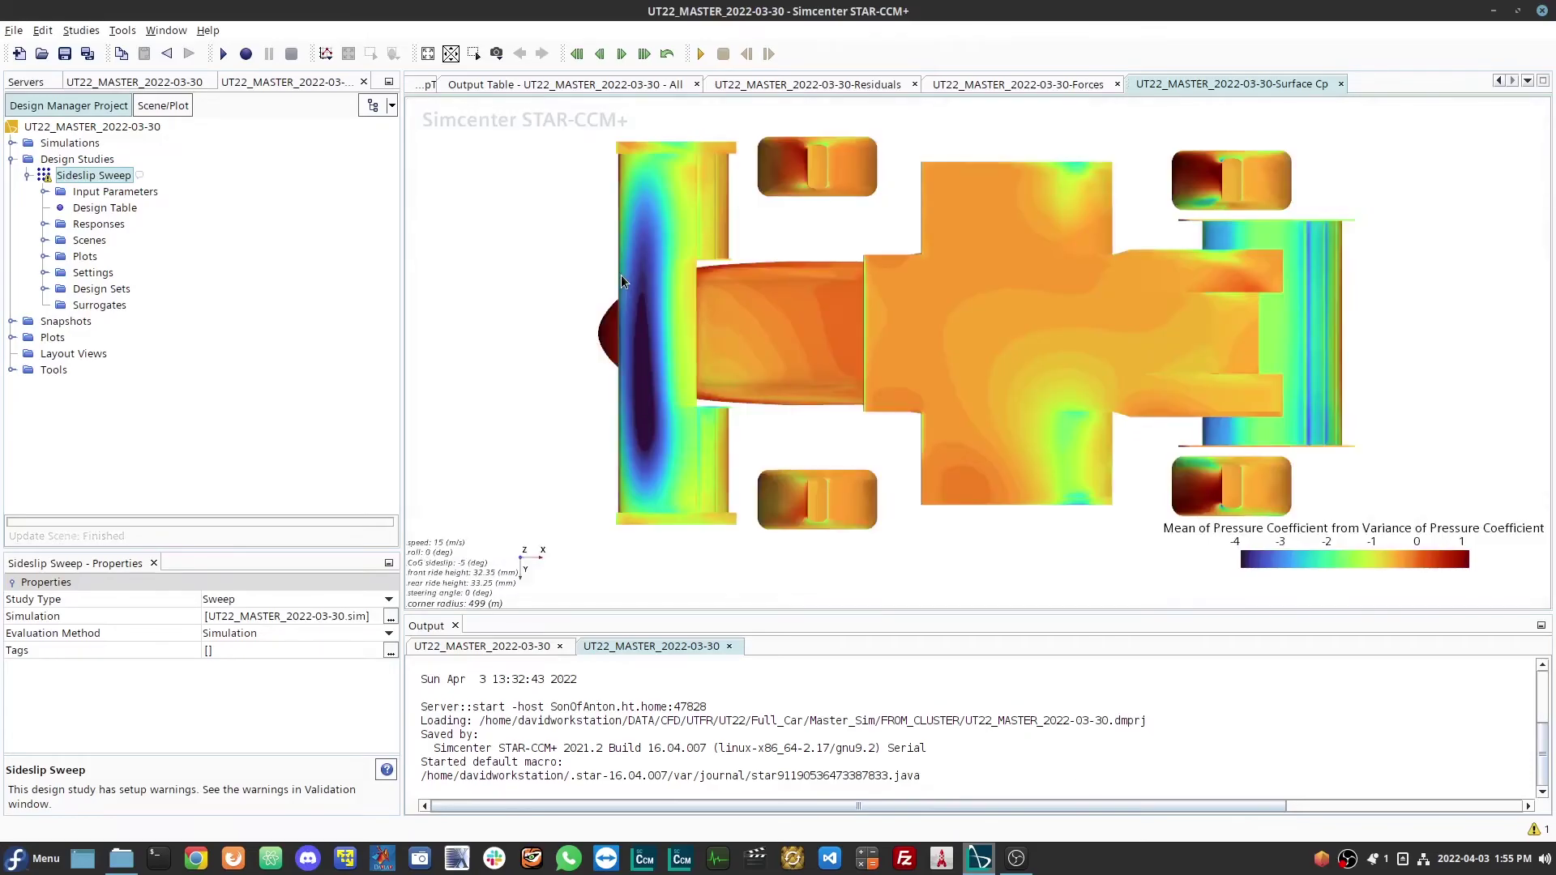
pyautogui.moveTo(757, 245); pyautogui.dragTo(642, 295)
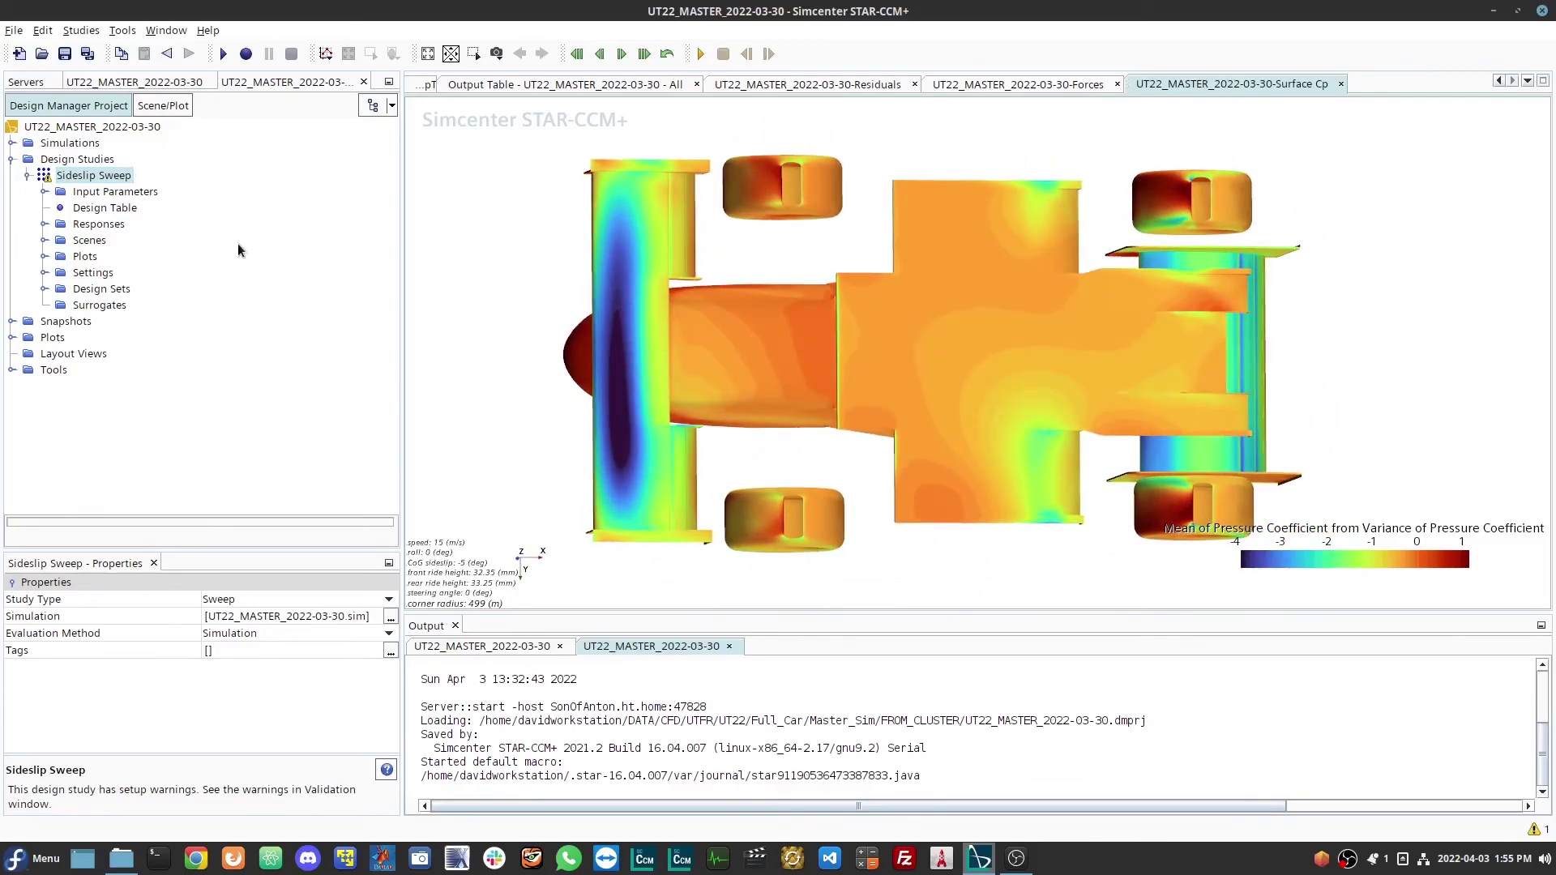
# Open the project-level CyA vs Sideslip plot and return to the Sideslip Sweep study's output table
pyautogui.click(12, 337)
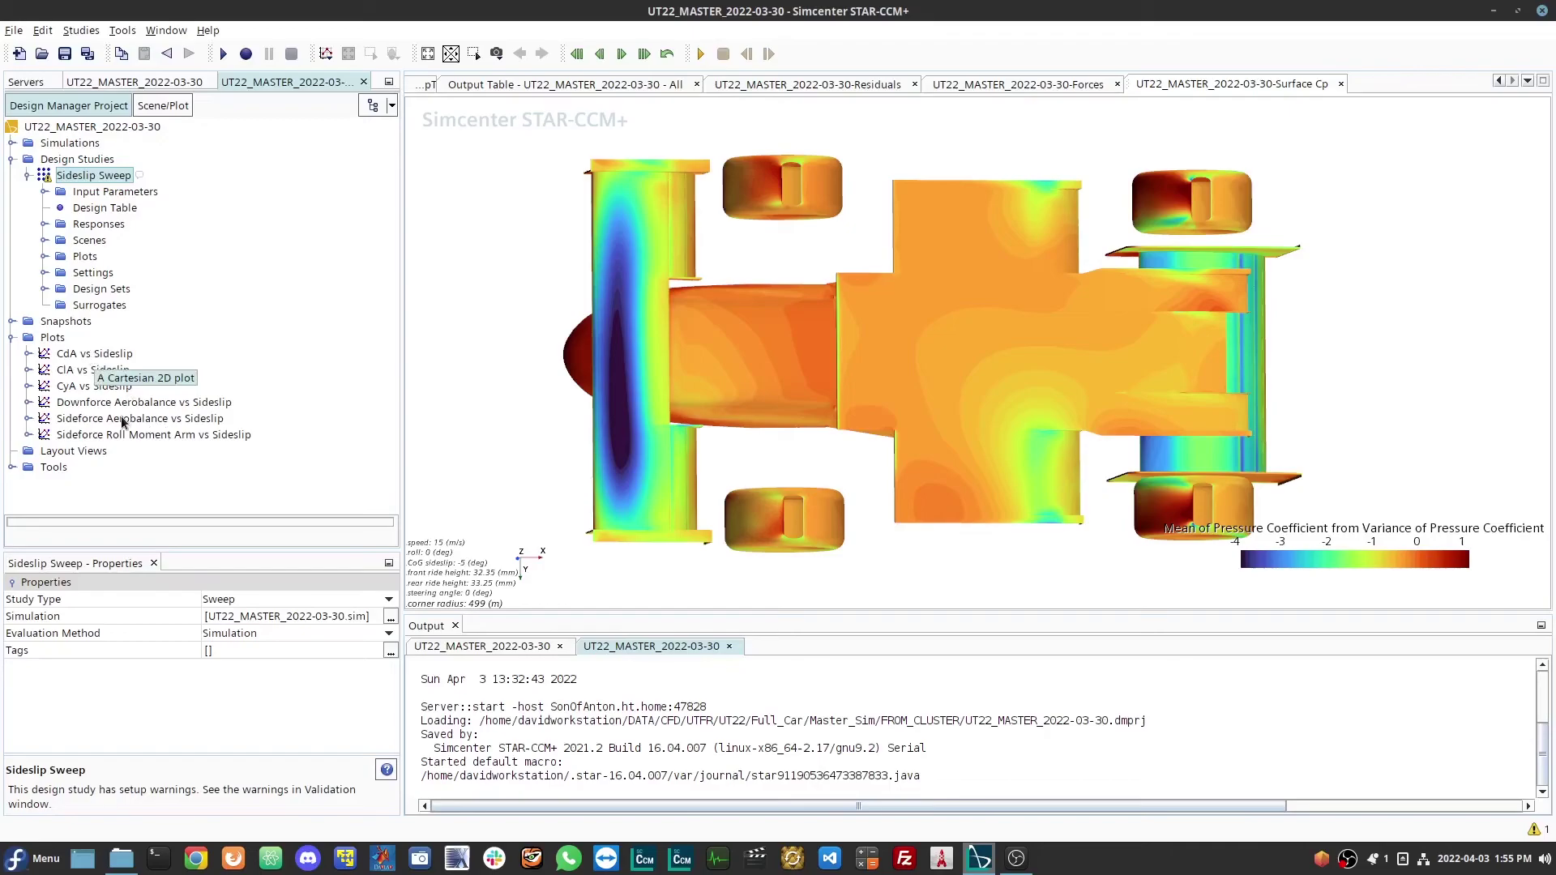
pyautogui.rightClick(75, 389)
pyautogui.click(94, 399)
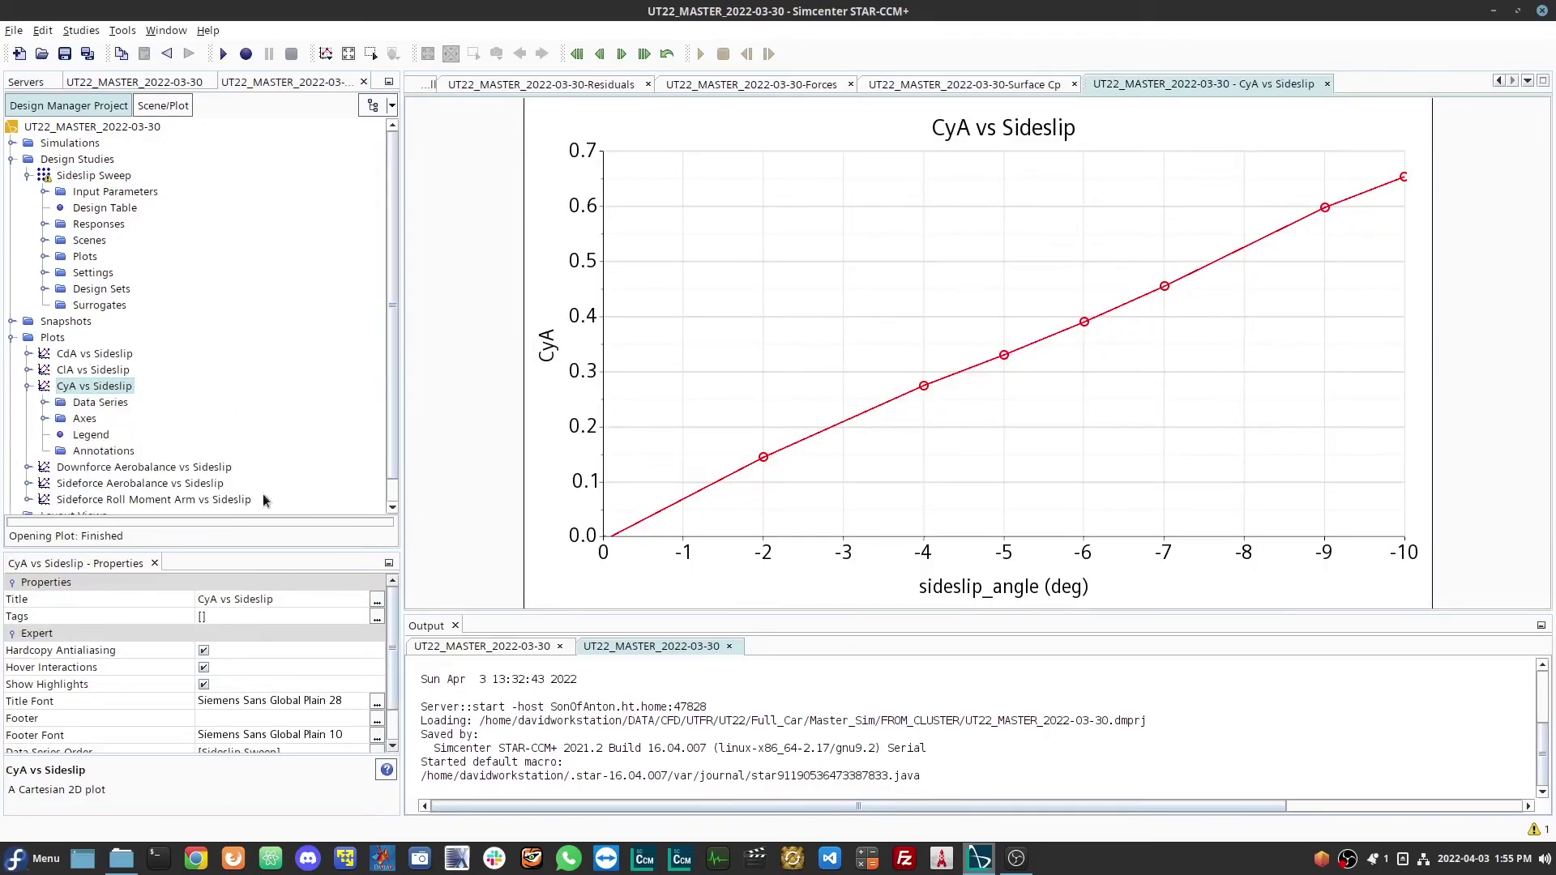
pyautogui.click(27, 389)
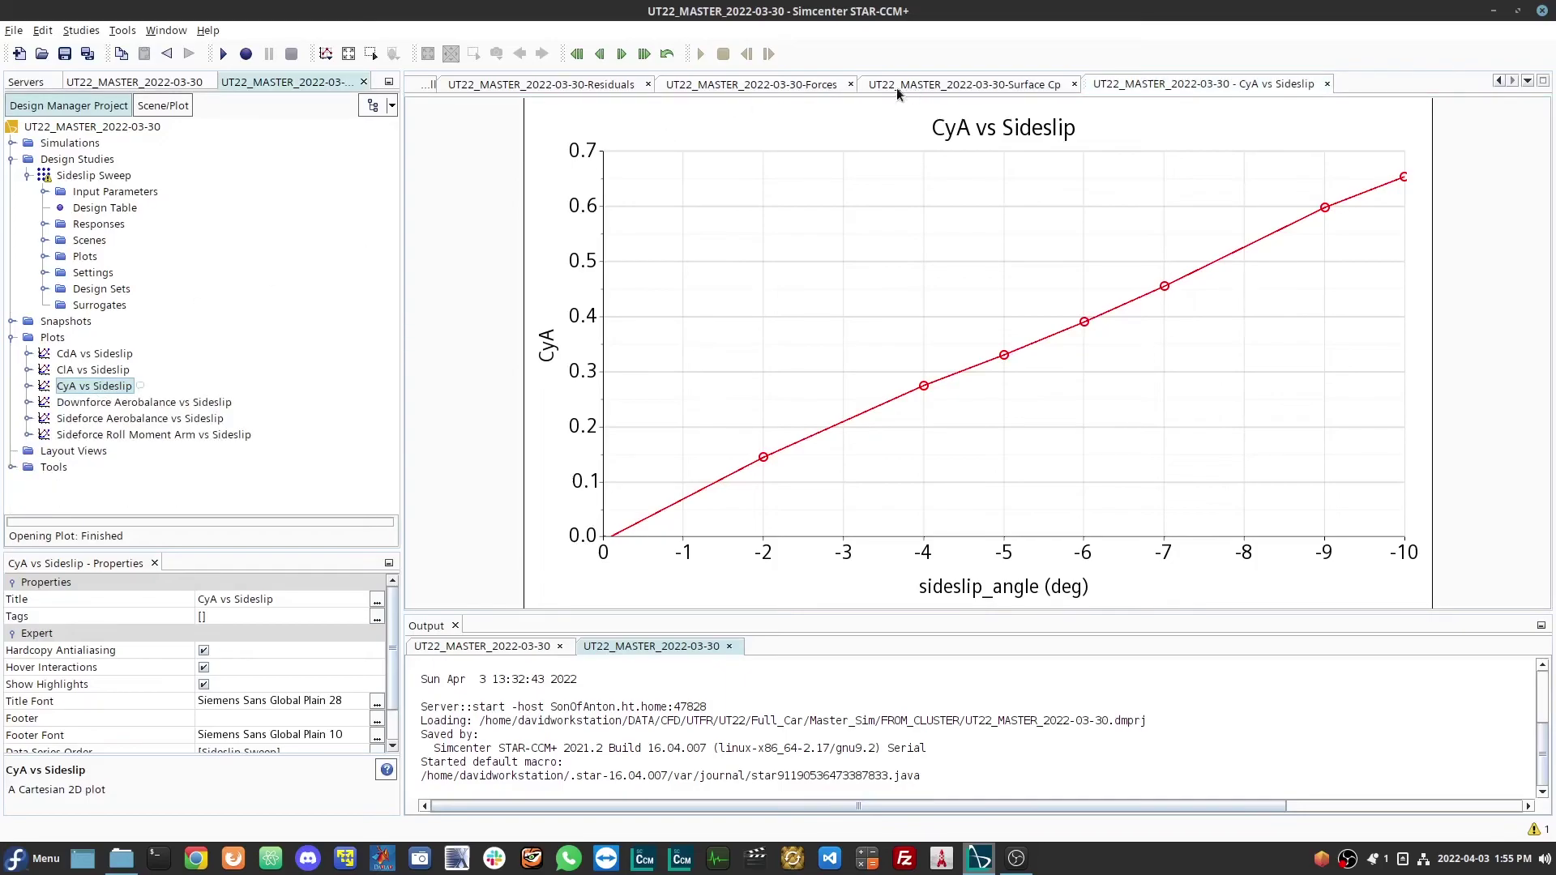
pyautogui.doubleClick(96, 178)
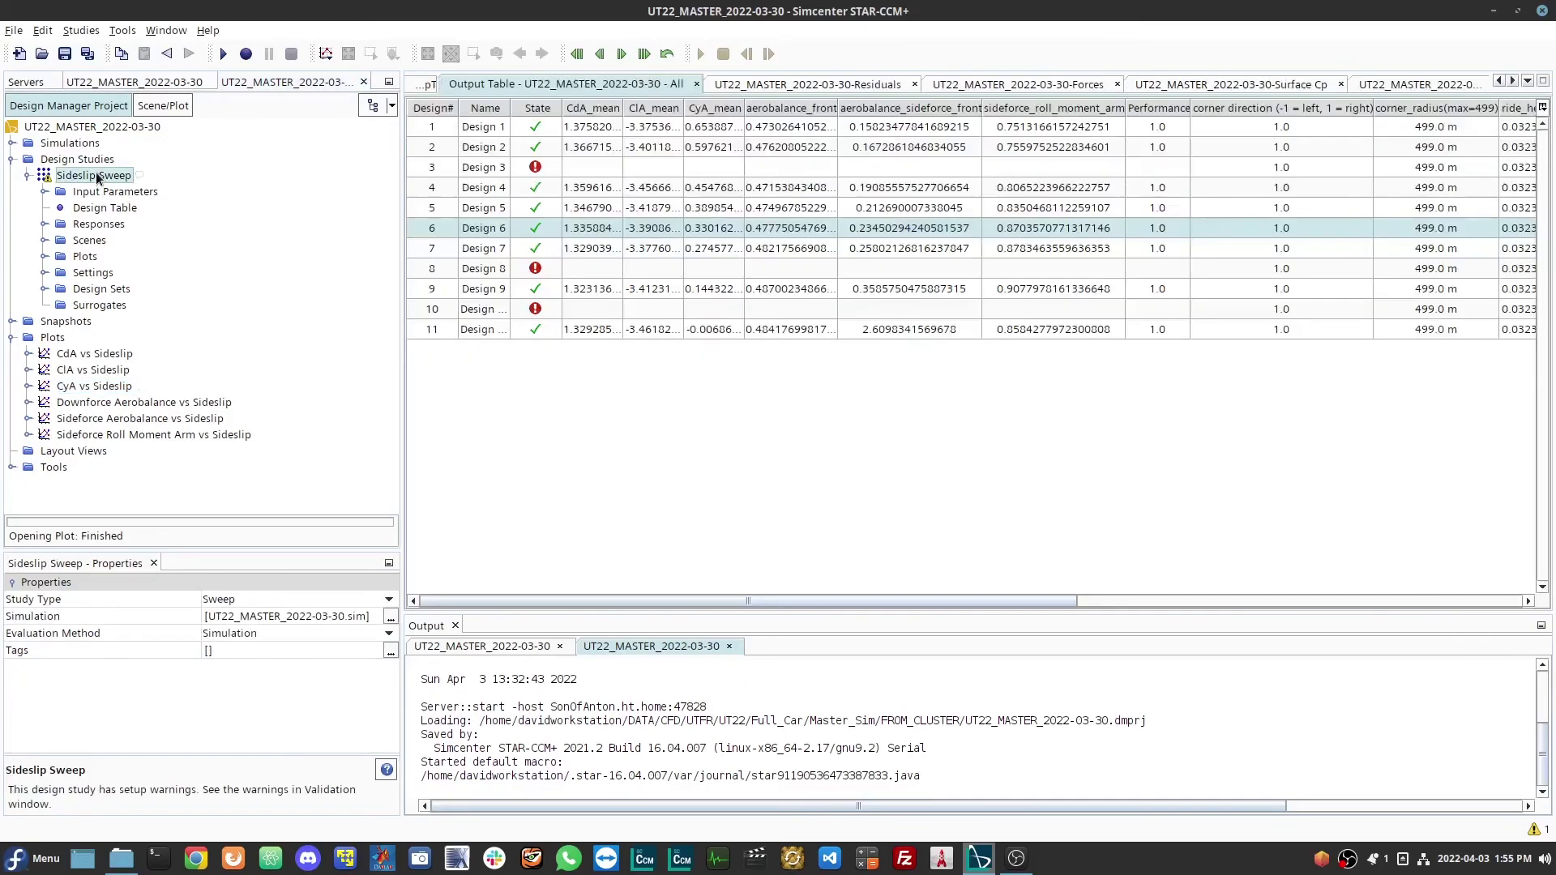